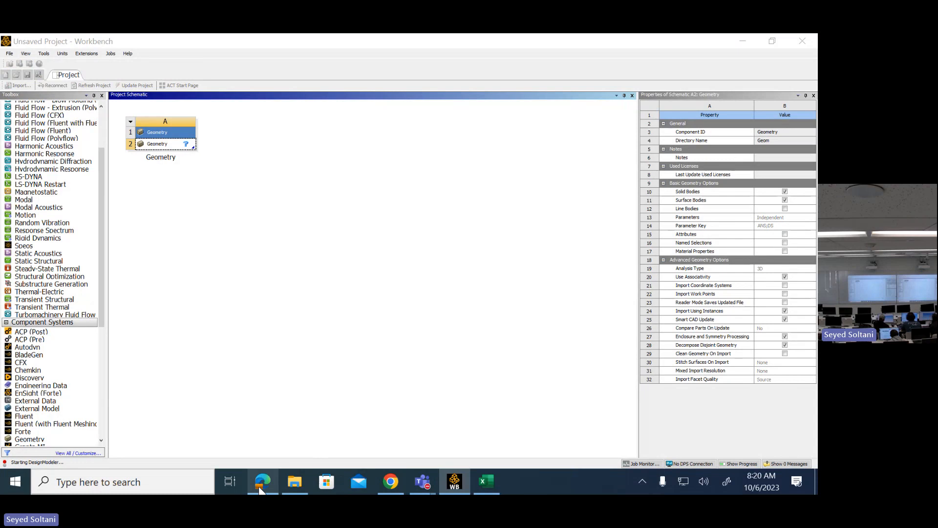
# - Consult the Yoke Support drawing in Design-Modeler-Practice1.pdf, and set the length unit in DesignModeler to Inch
pyautogui.click(260, 489)
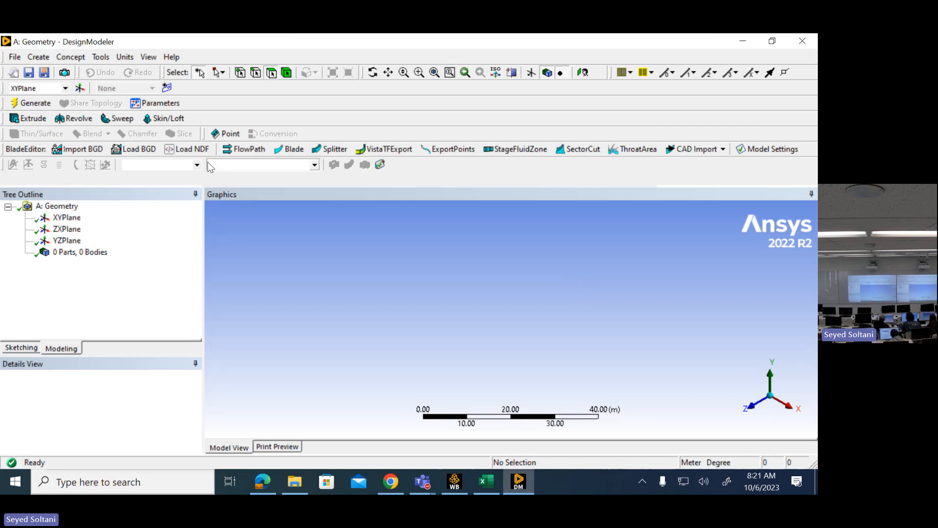
pyautogui.click(264, 481)
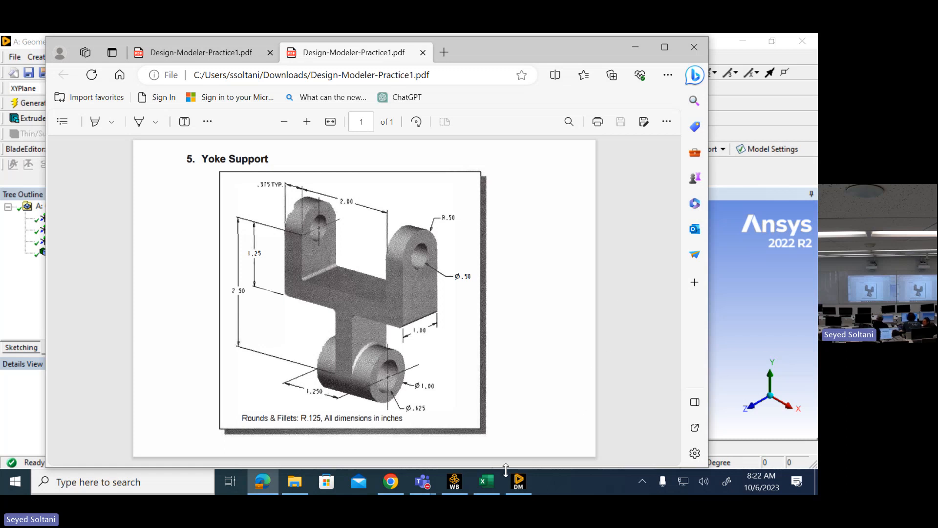
pyautogui.click(518, 482)
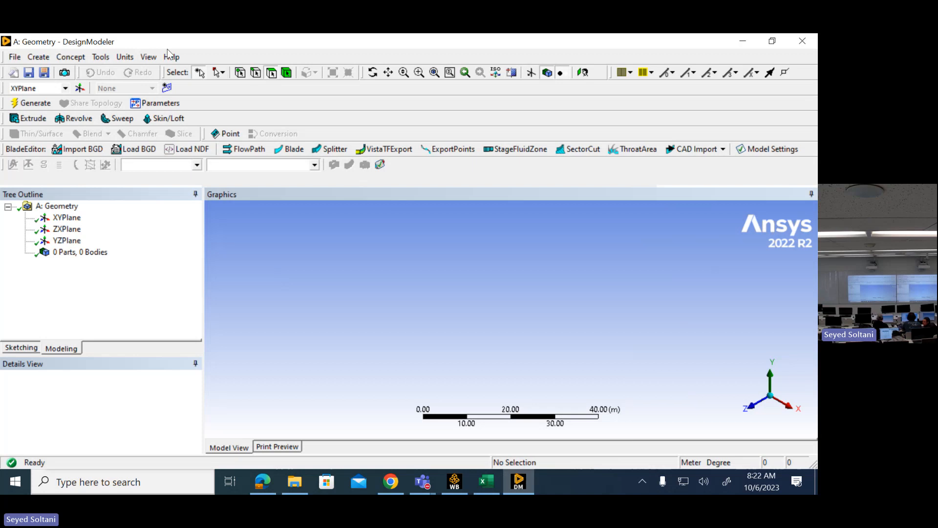
pyautogui.click(125, 57)
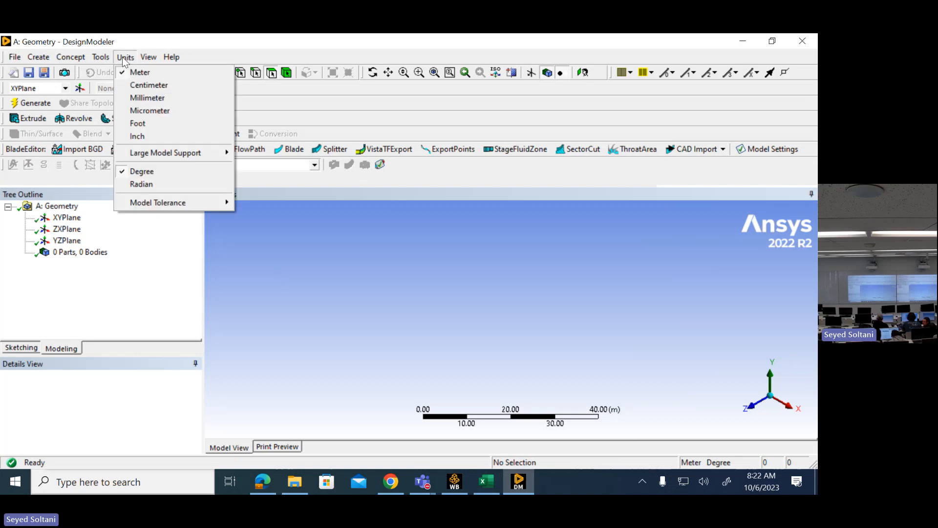
pyautogui.click(137, 137)
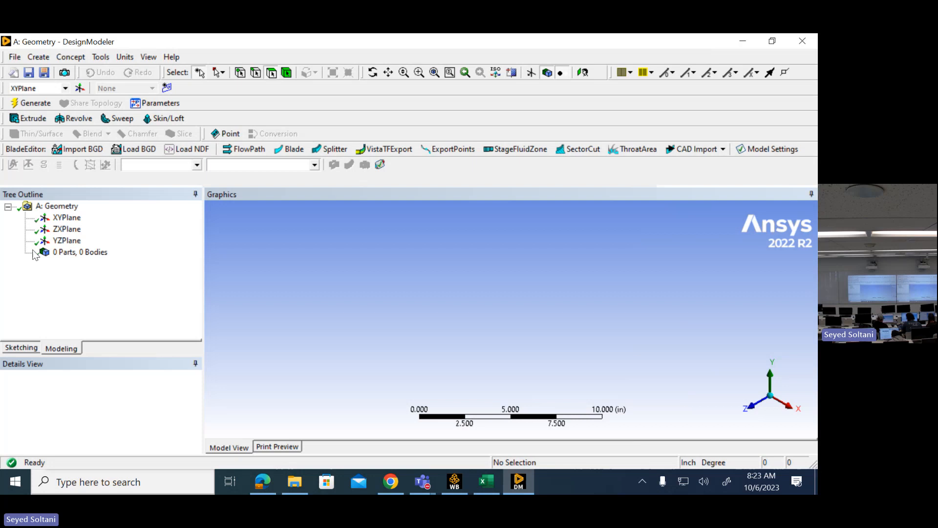
# - Create a new sketch on the YZPlane and view it straight on from the +X direction
pyautogui.click(65, 241)
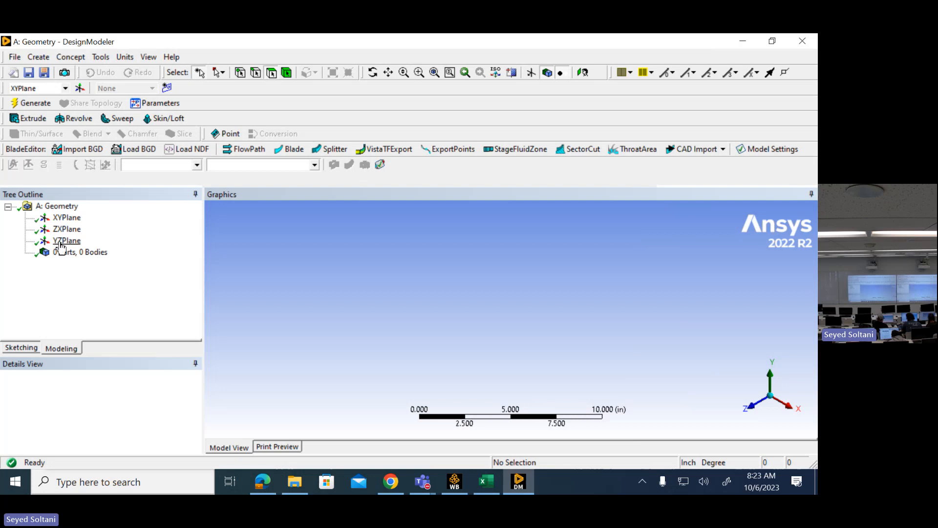
pyautogui.click(167, 88)
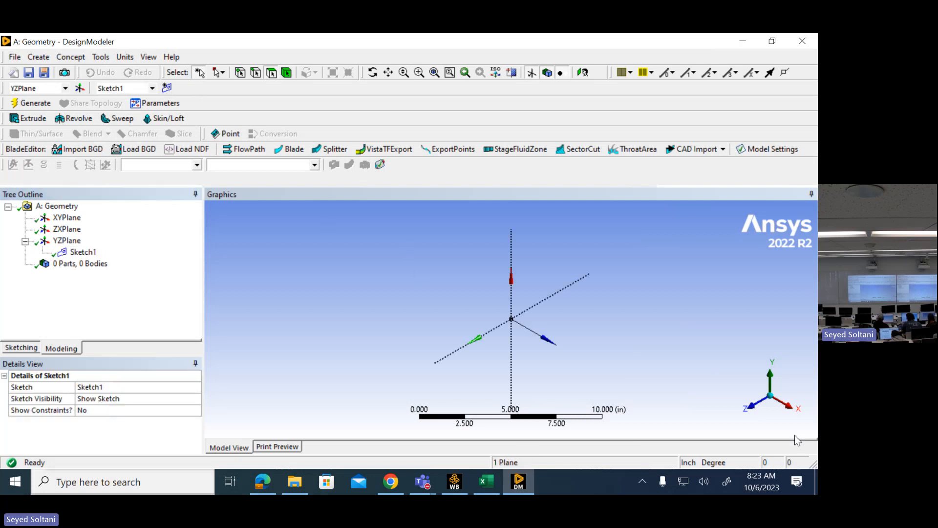
pyautogui.click(792, 410)
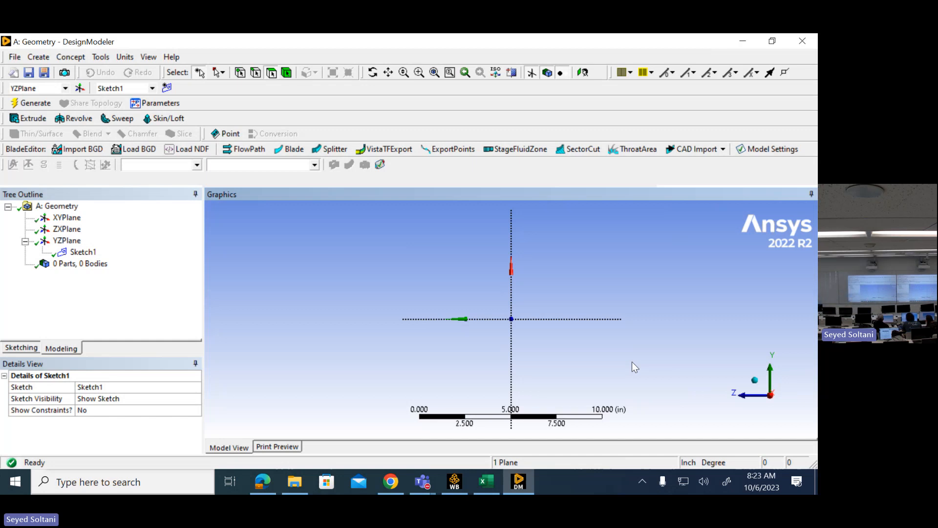
pyautogui.moveTo(633, 362)
pyautogui.mouseDown(button='middle')
pyautogui.moveTo(655, 356)
pyautogui.moveTo(694, 375)
pyautogui.moveTo(674, 371)
pyautogui.mouseUp(button='middle')
pyautogui.click(784, 405)
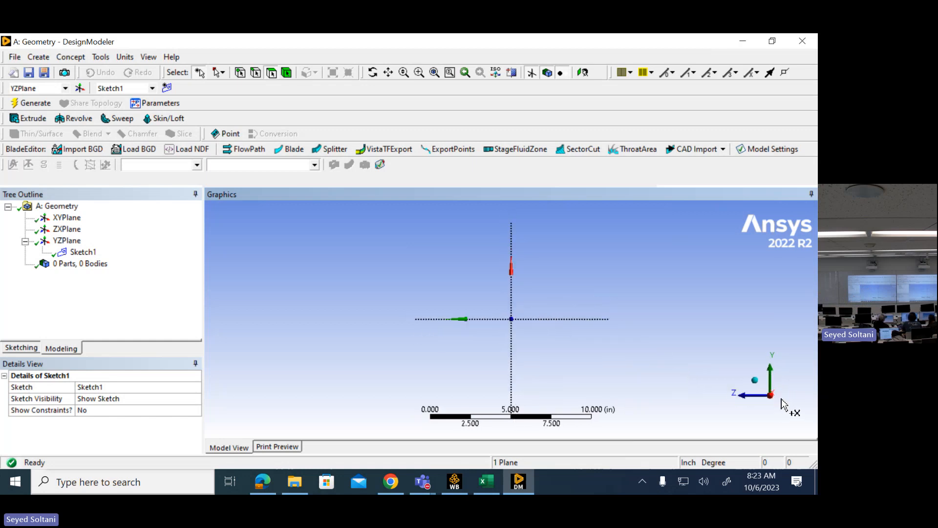
# - Draw a rectangle about 3.37 in wide and 4.38 in high, with its base on the horizontal axis and straddling the vertical axis
pyautogui.click(21, 348)
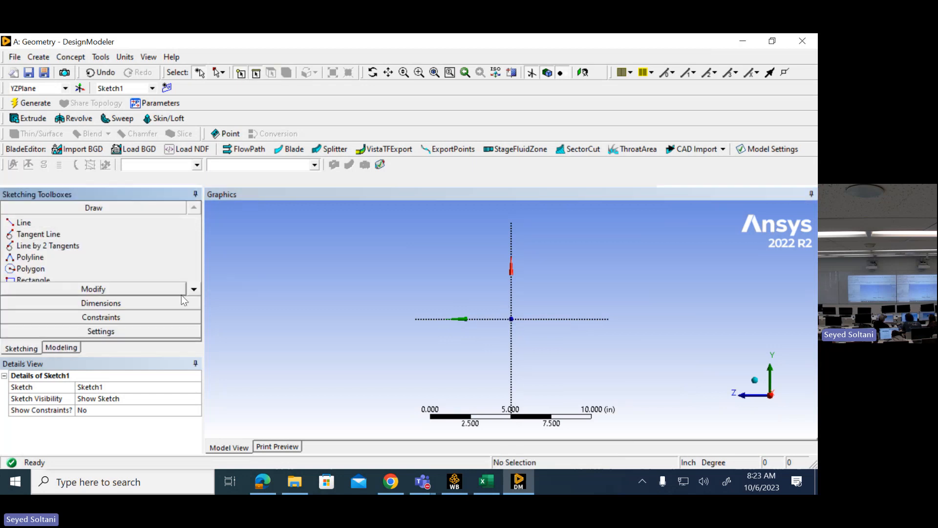
pyautogui.click(194, 289)
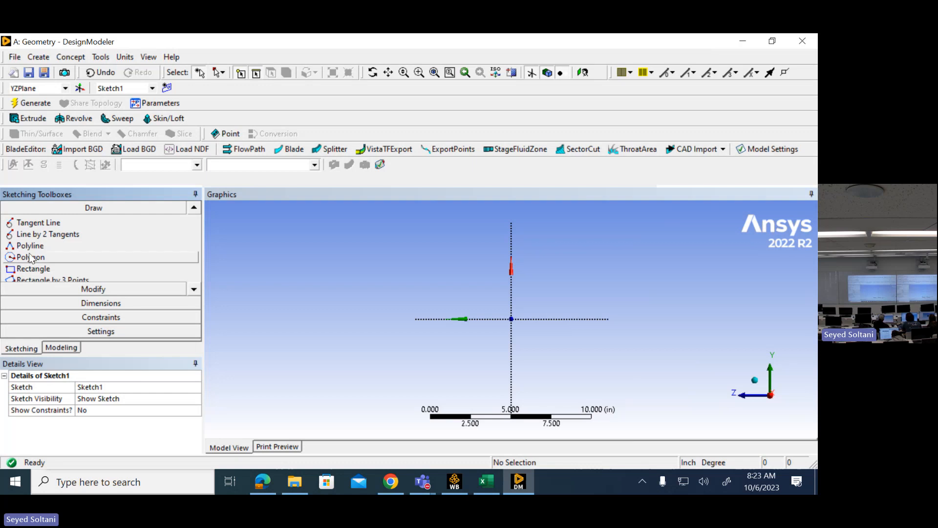
pyautogui.click(23, 269)
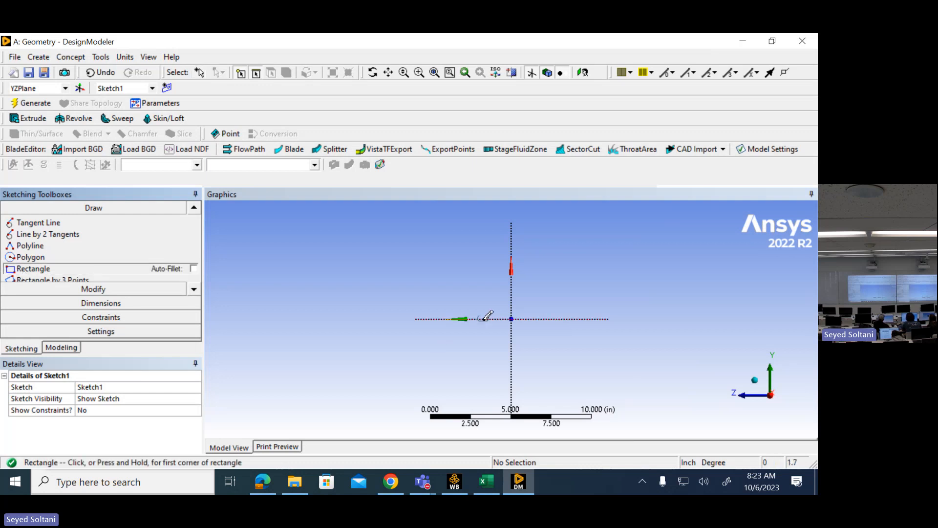
pyautogui.click(484, 319)
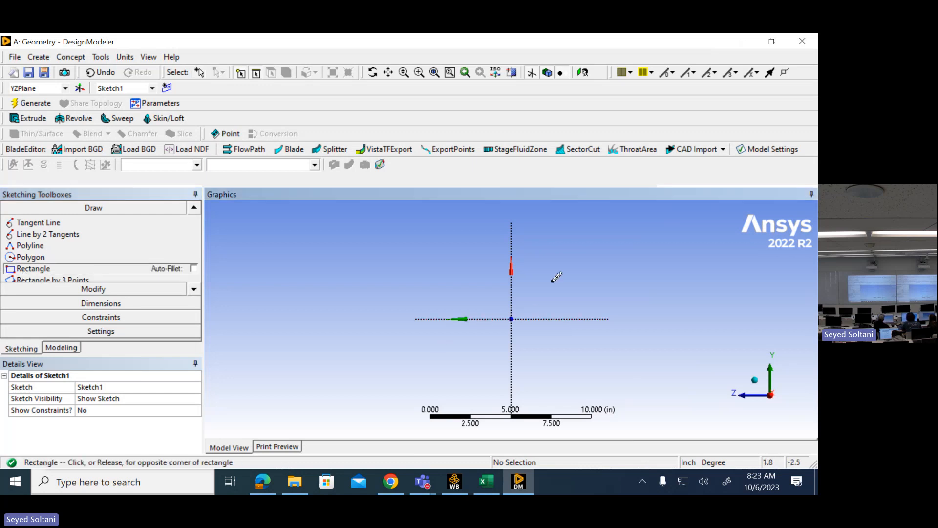
pyautogui.click(538, 247)
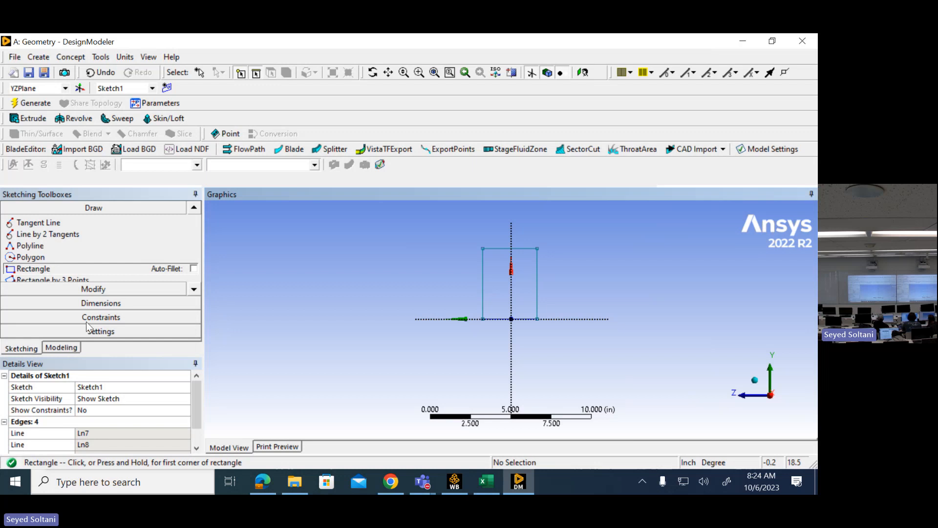
# - Dimension the rectangle's vertical side and set it to 1.25 in, and add a width dimension to its bottom edge
pyautogui.click(95, 302)
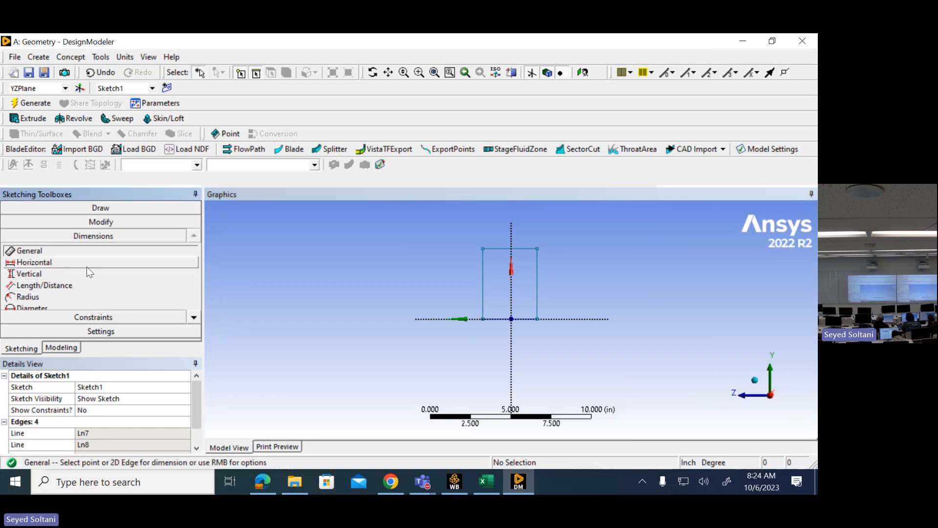
pyautogui.click(482, 284)
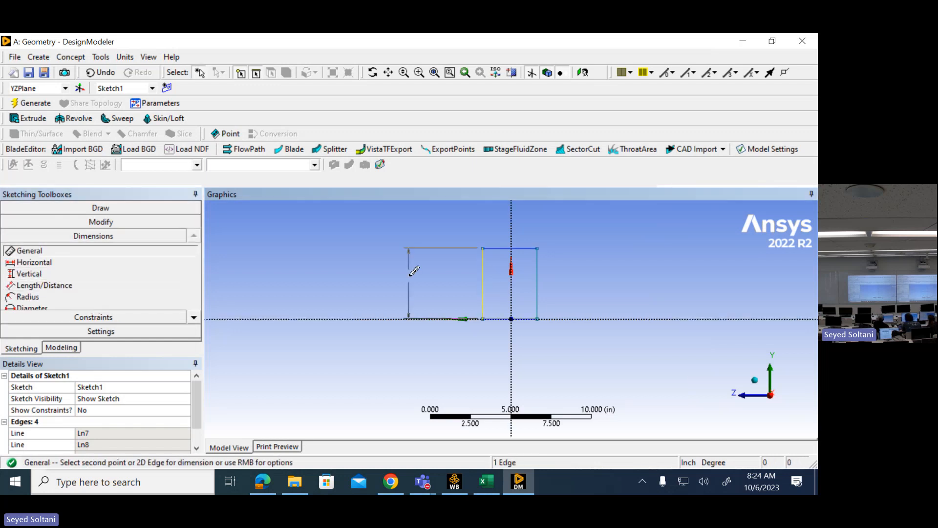
pyautogui.click(410, 271)
pyautogui.click(122, 433)
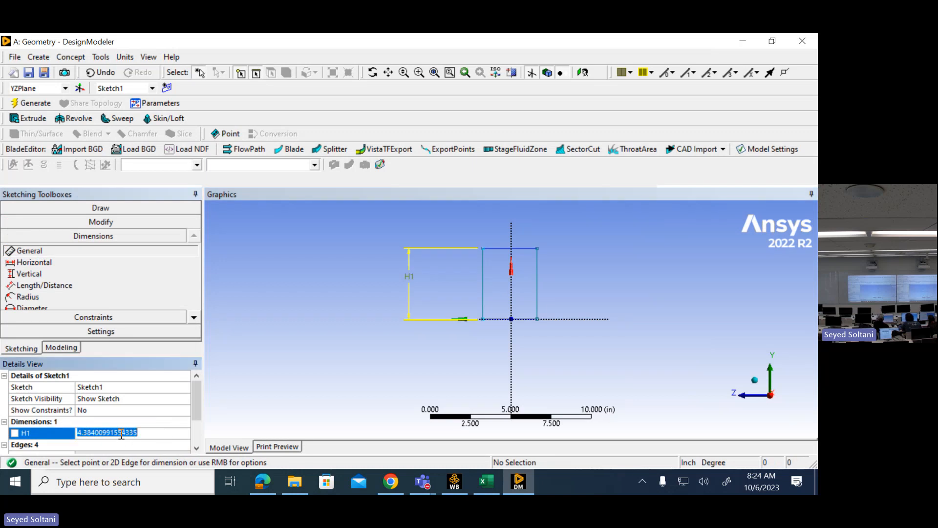
pyautogui.write('1.25')
pyautogui.press('Return')
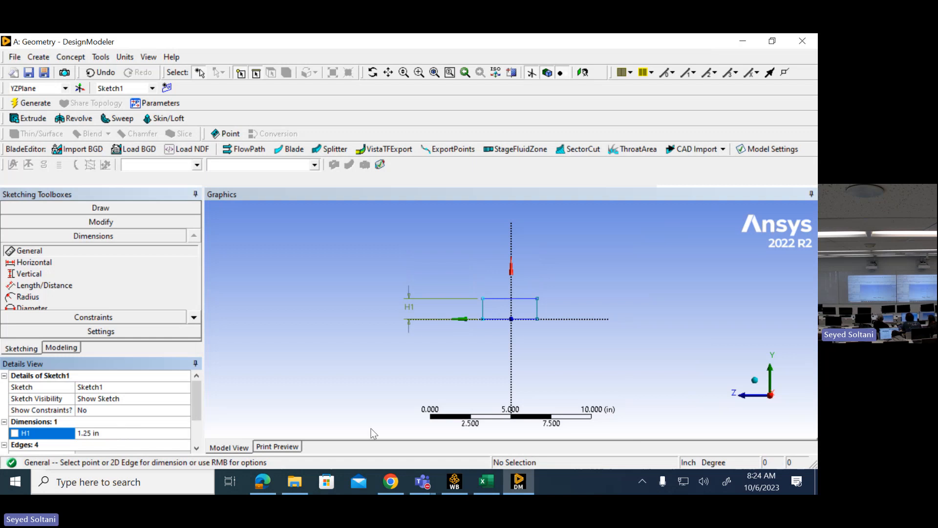
pyautogui.click(527, 319)
pyautogui.click(524, 354)
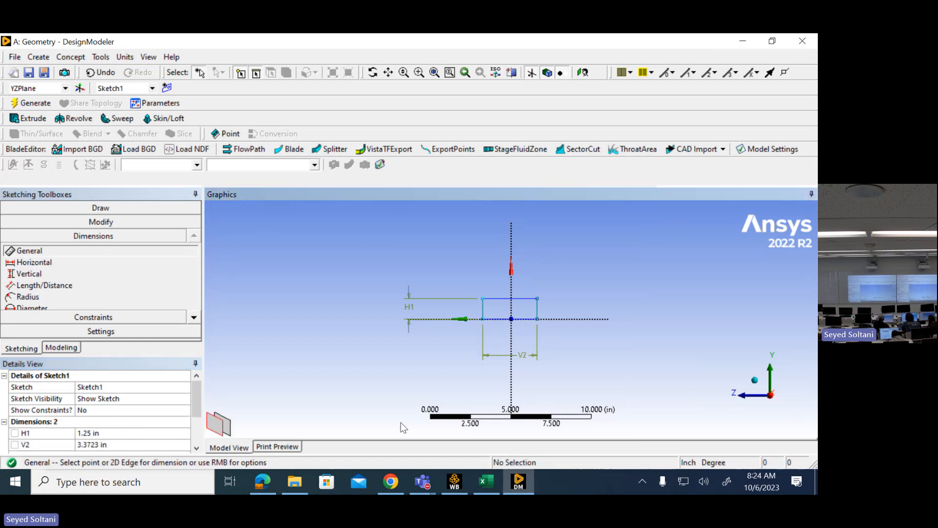
# - Try setting the rectangle's width to 1 in, and undo that change
pyautogui.click(140, 439)
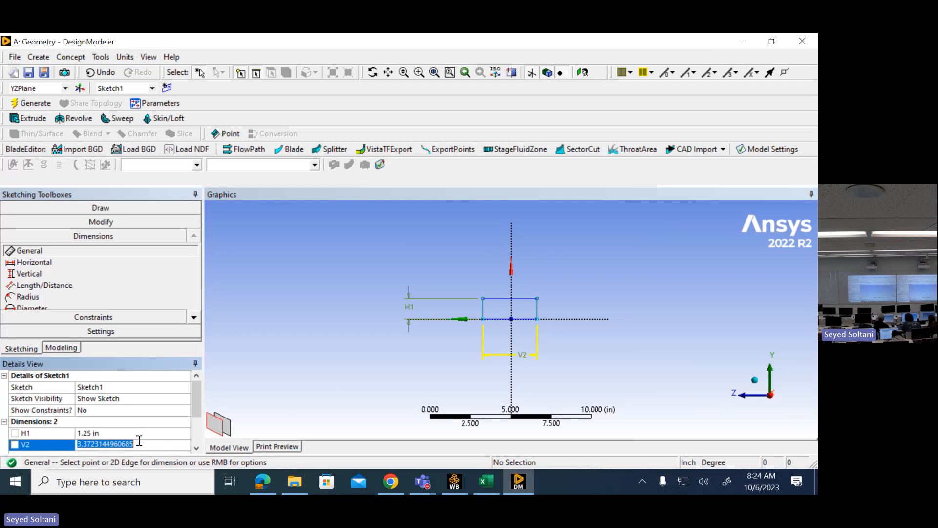
pyautogui.write('1')
pyautogui.press('Return')
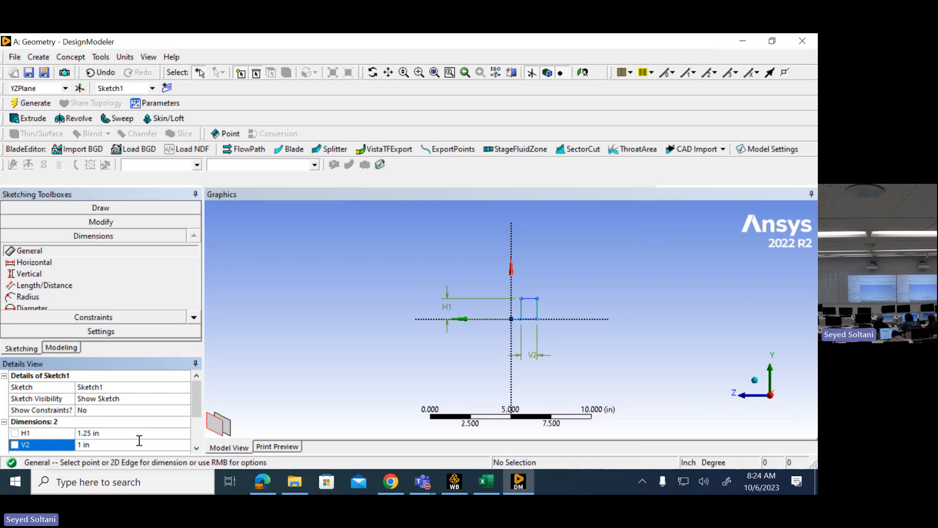
pyautogui.press('Escape')
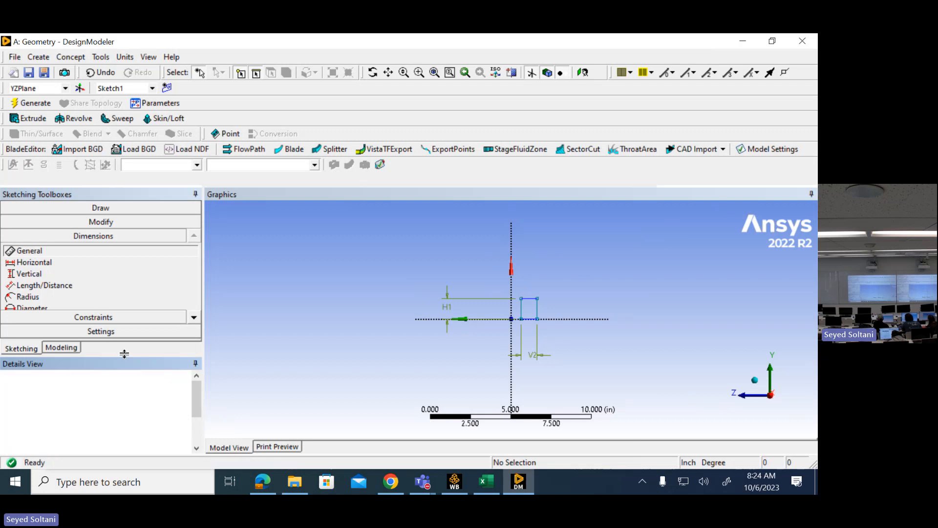
pyautogui.hotkey('ctrl', 'z')
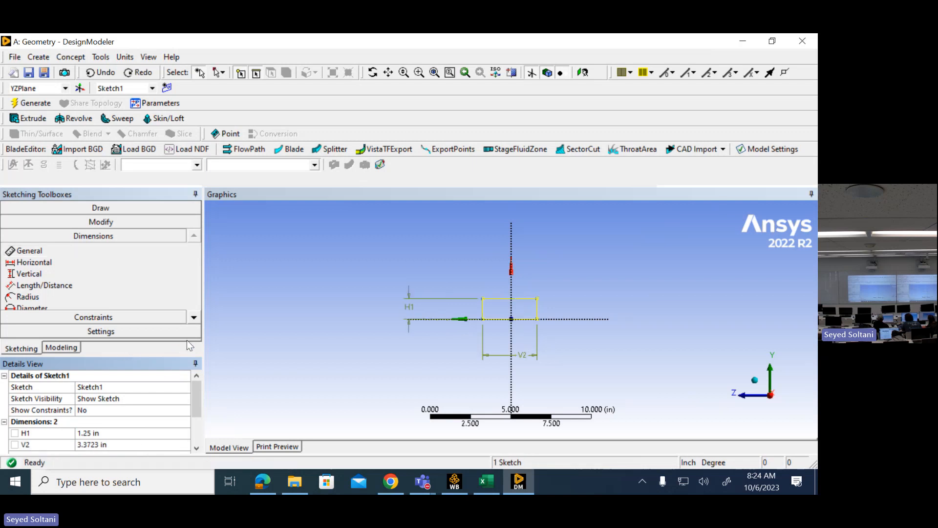
pyautogui.click(429, 233)
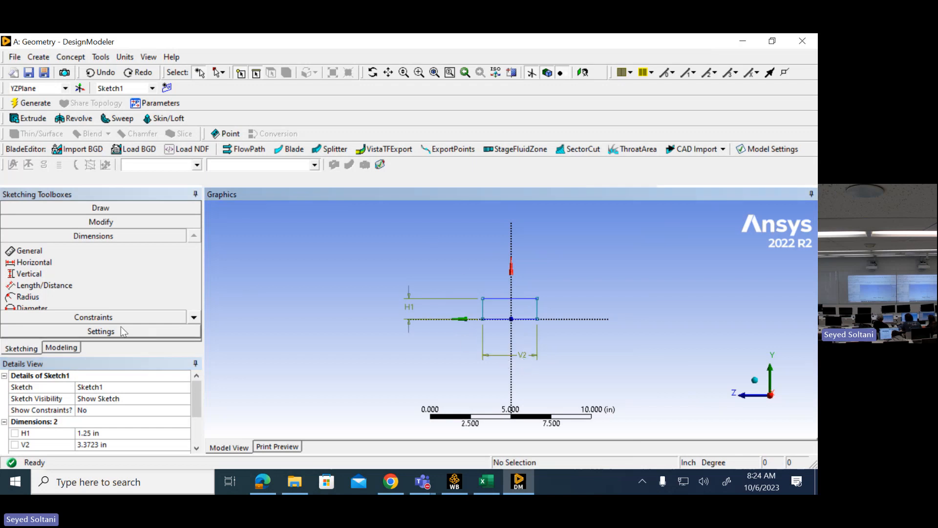
# - Apply a Symmetry constraint to the rectangle's two vertical sides about the vertical axis
pyautogui.click(111, 318)
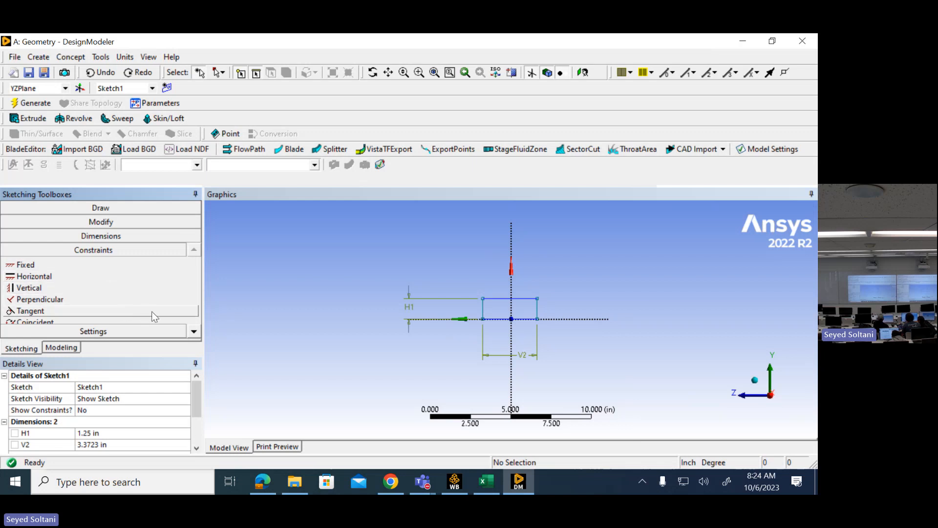
pyautogui.click(194, 332)
pyautogui.click(194, 332)
pyautogui.click(194, 331)
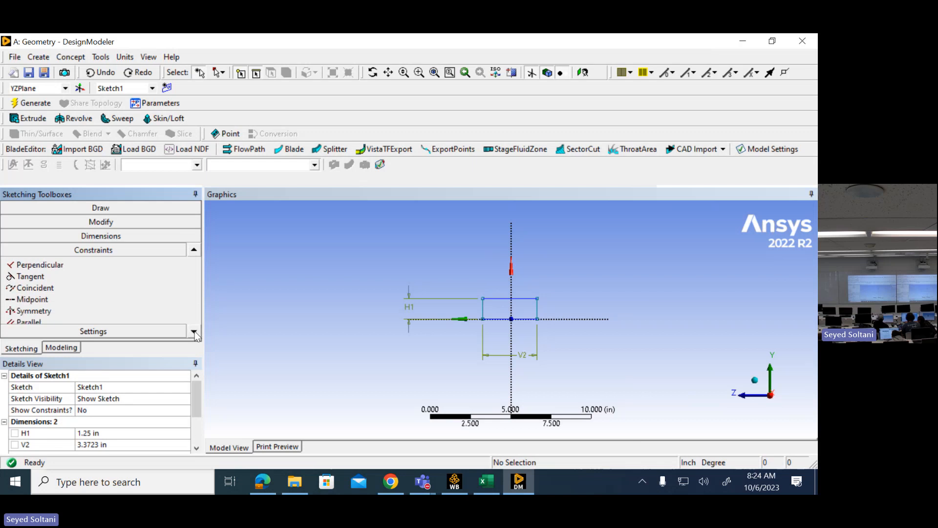
pyautogui.click(64, 312)
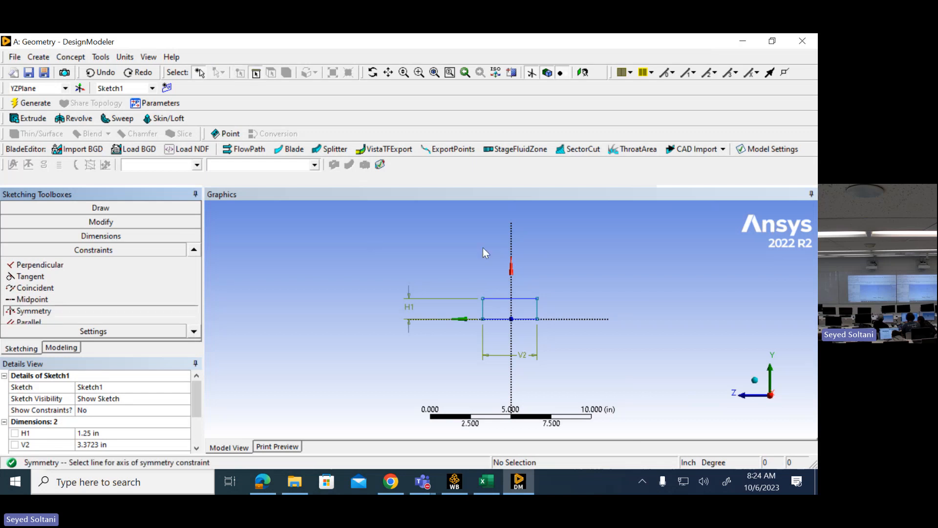
pyautogui.click(512, 243)
pyautogui.click(538, 311)
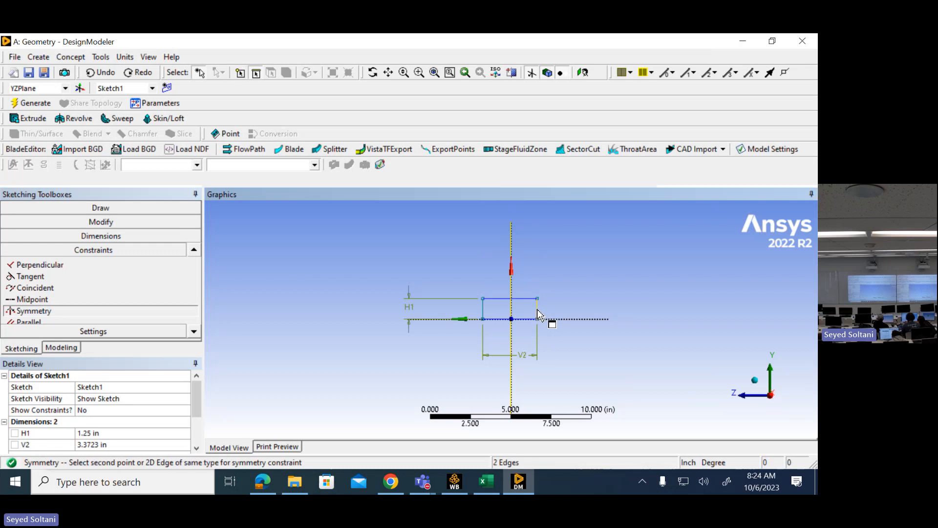
pyautogui.click(486, 312)
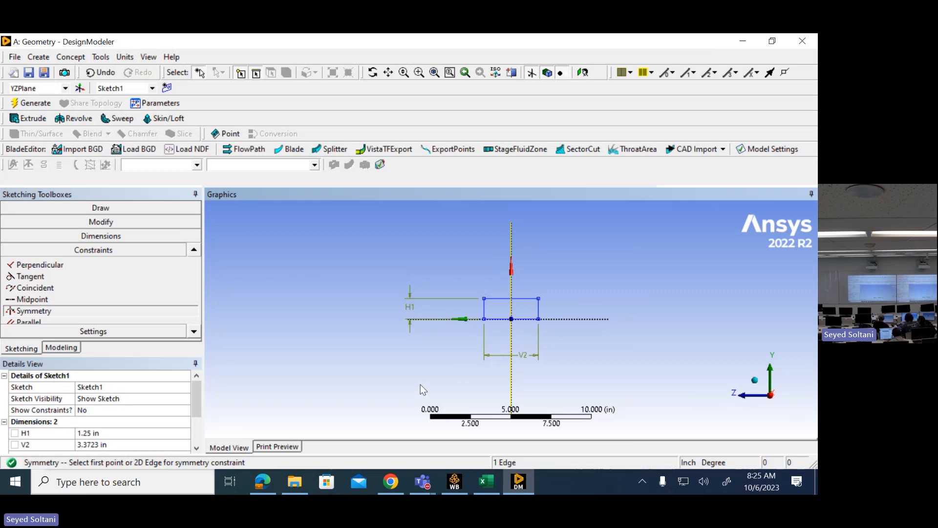
# - Set the rectangle's width dimension to 1 in
pyautogui.click(126, 445)
pyautogui.write('1')
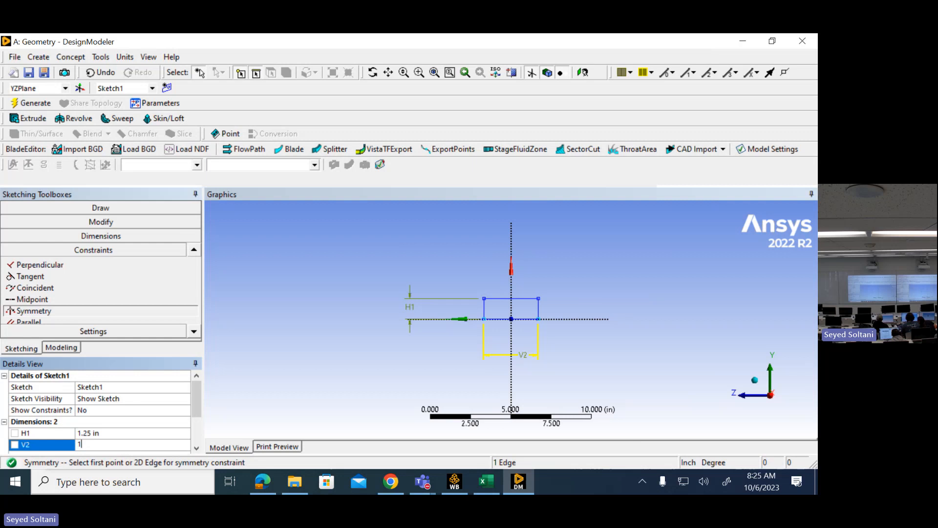
pyautogui.press('Return')
# - Consult the Yoke Support PDF drawing, and draw a circle of about 0.29 in radius centred on the vertical axis above the rectangle
pyautogui.scroll(5, 576, 302)
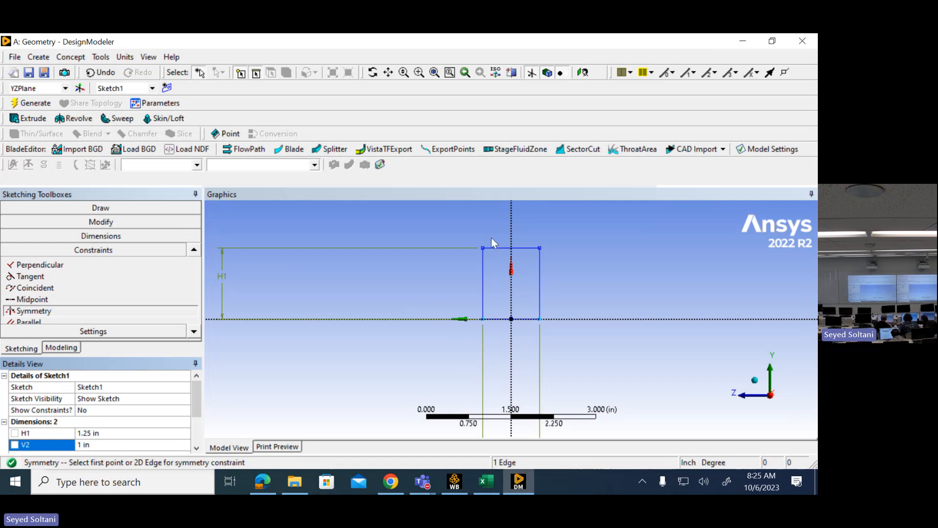
pyautogui.scroll(-2, 600, 224)
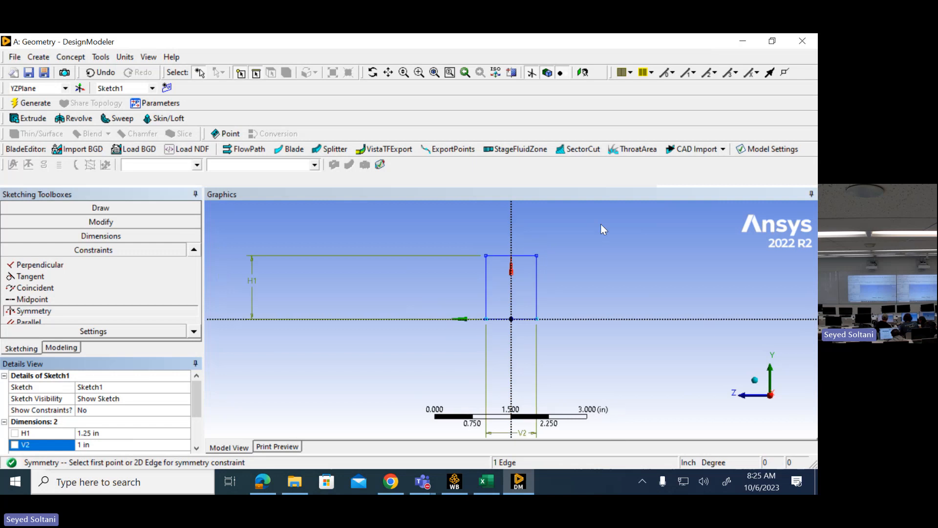
pyautogui.scroll(-1, 600, 223)
pyautogui.click(259, 491)
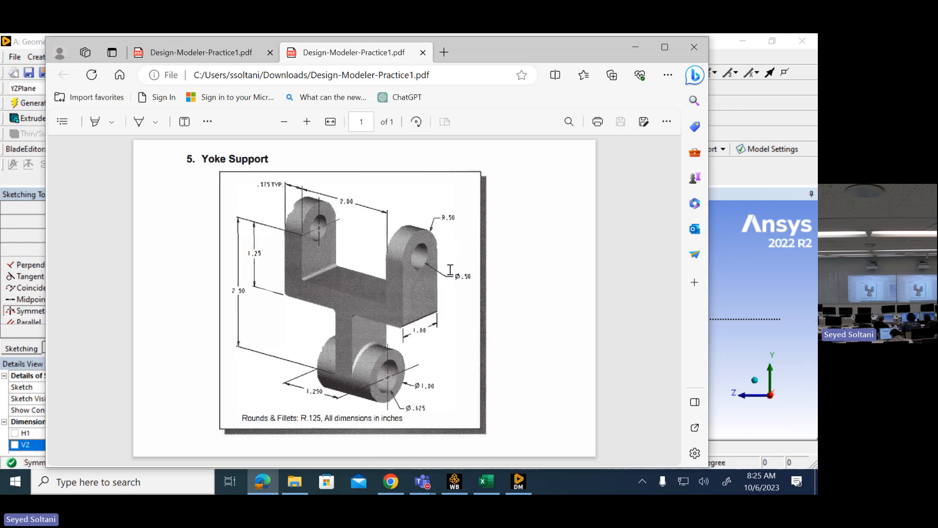
pyautogui.click(633, 54)
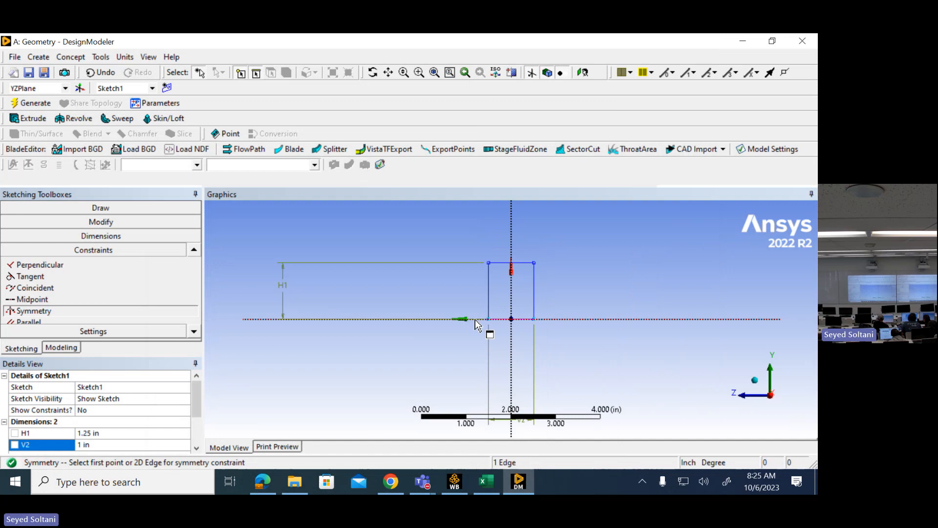
pyautogui.click(110, 208)
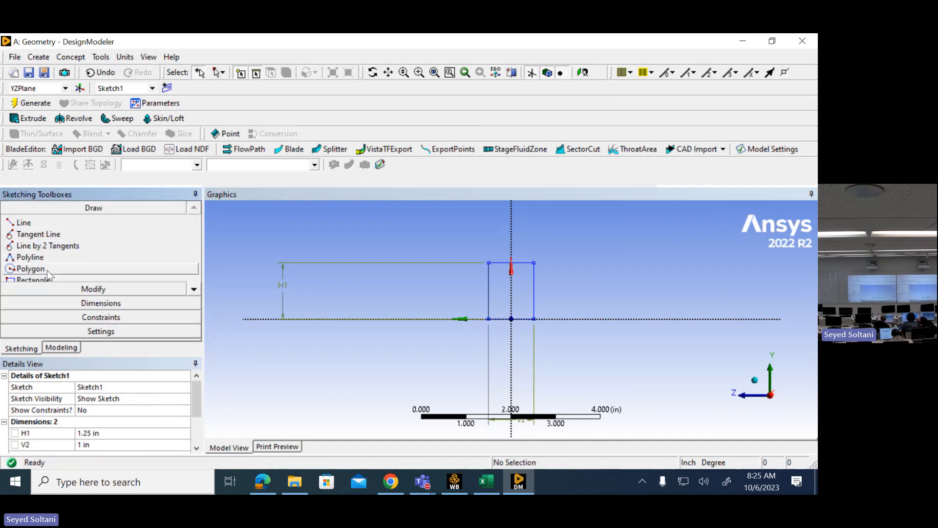
pyautogui.click(194, 289)
pyautogui.click(194, 288)
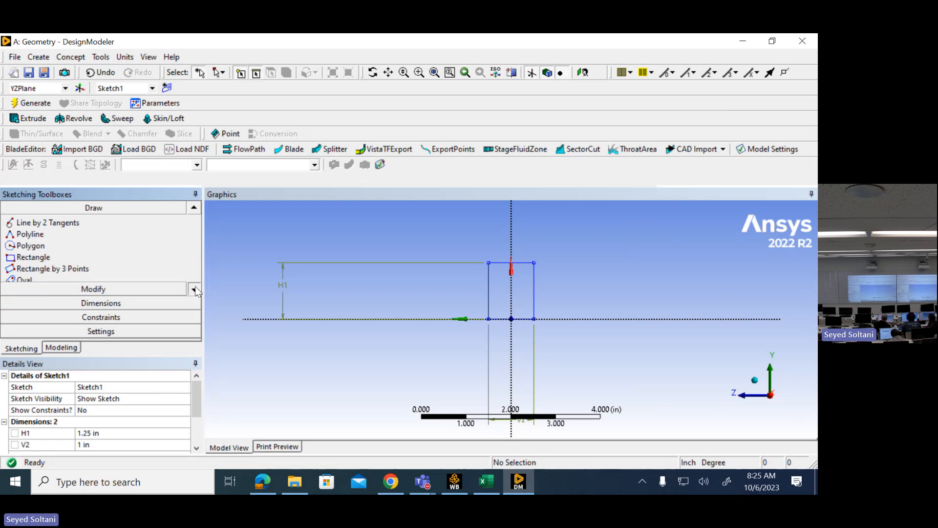
pyautogui.click(195, 288)
pyautogui.click(195, 289)
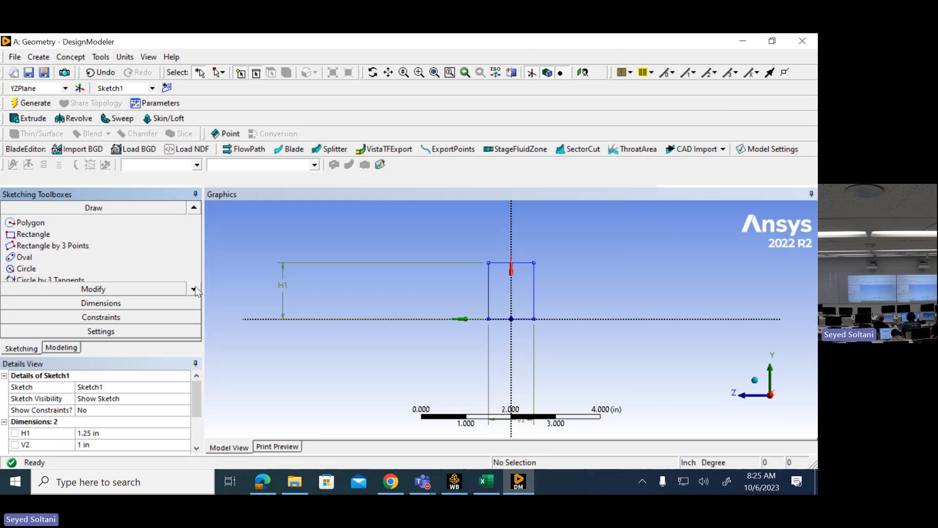
pyautogui.click(27, 268)
pyautogui.click(512, 233)
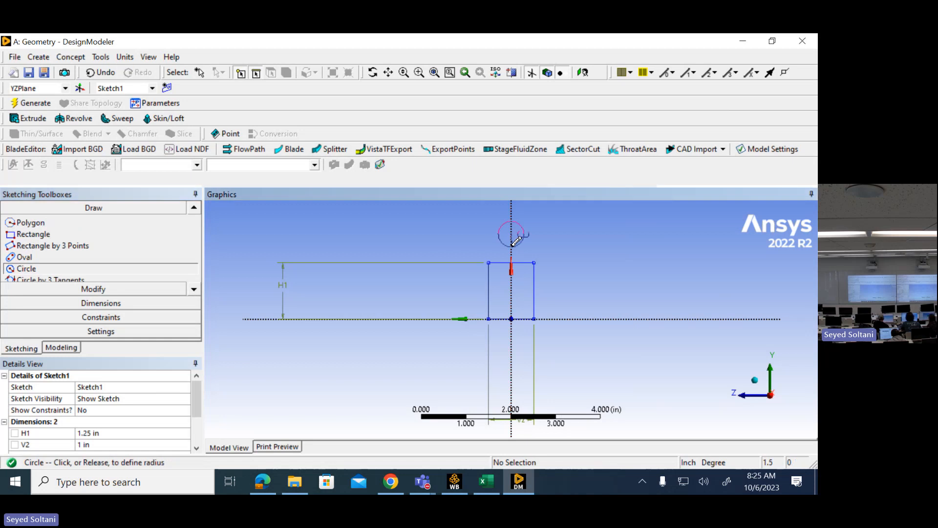
pyautogui.click(513, 243)
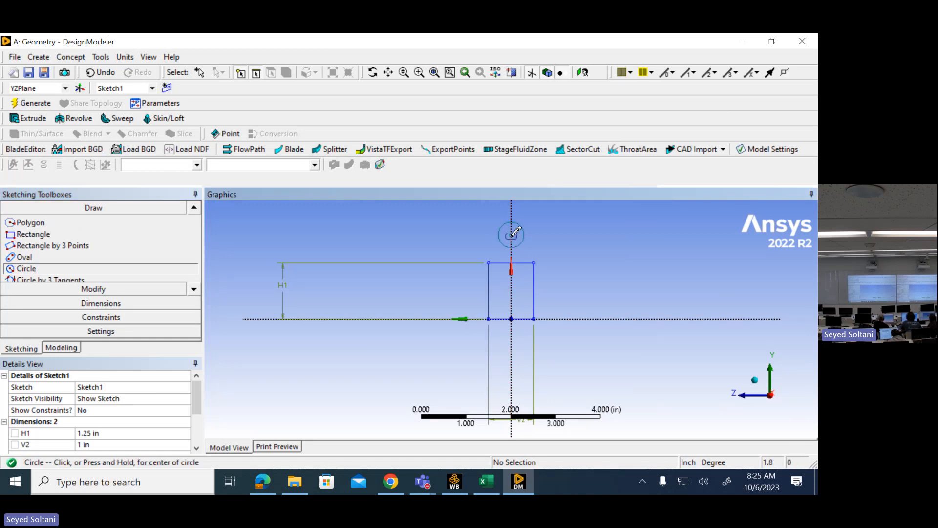
# - Try drawing a smaller circle inside the first one, and undo that circle
pyautogui.click(512, 234)
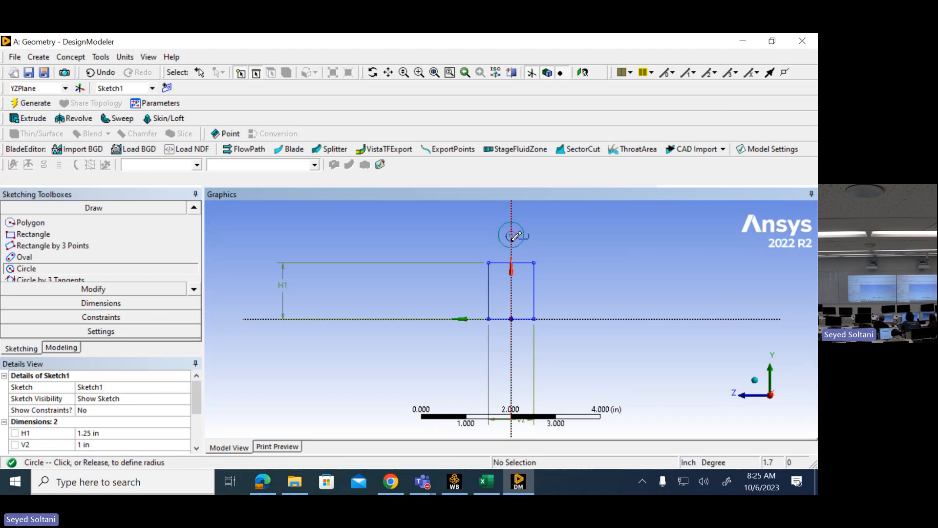
pyautogui.click(516, 235)
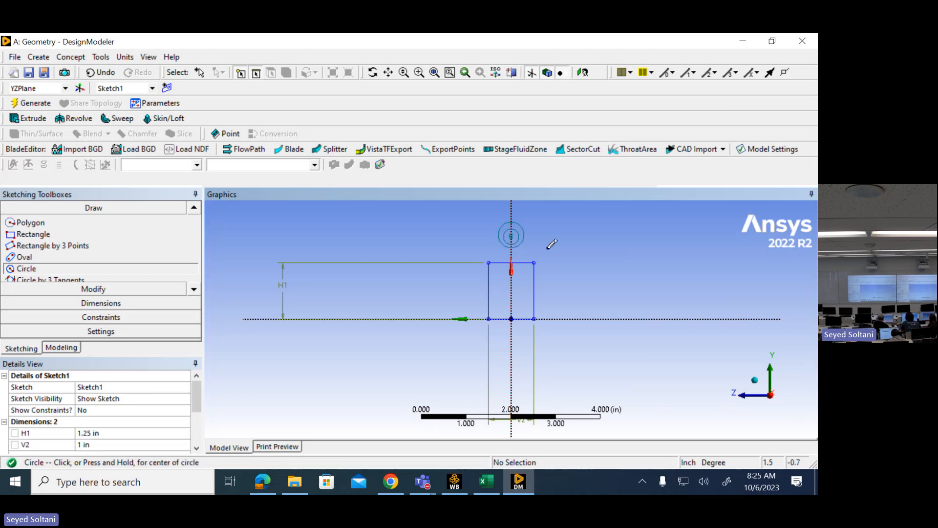
pyautogui.scroll(2, 549, 241)
pyautogui.scroll(-2, 574, 237)
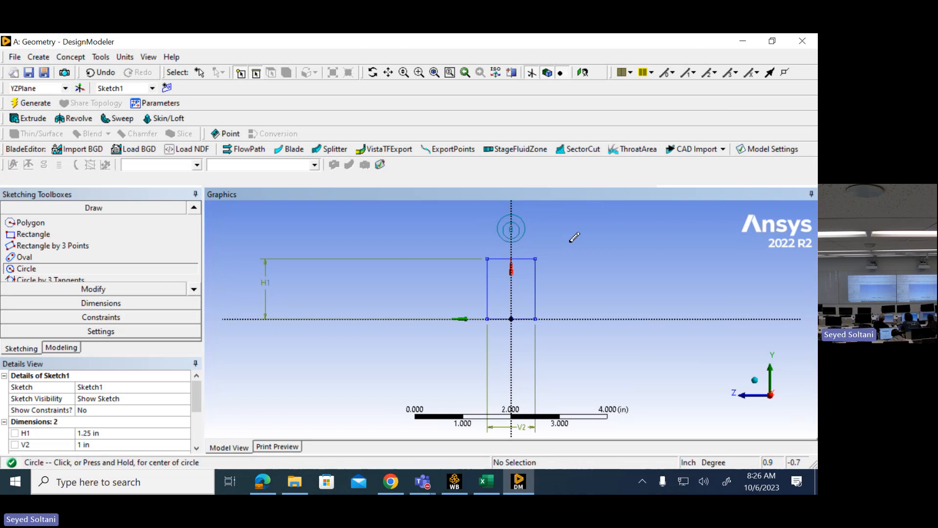
pyautogui.press('Escape')
pyautogui.press('Escape')
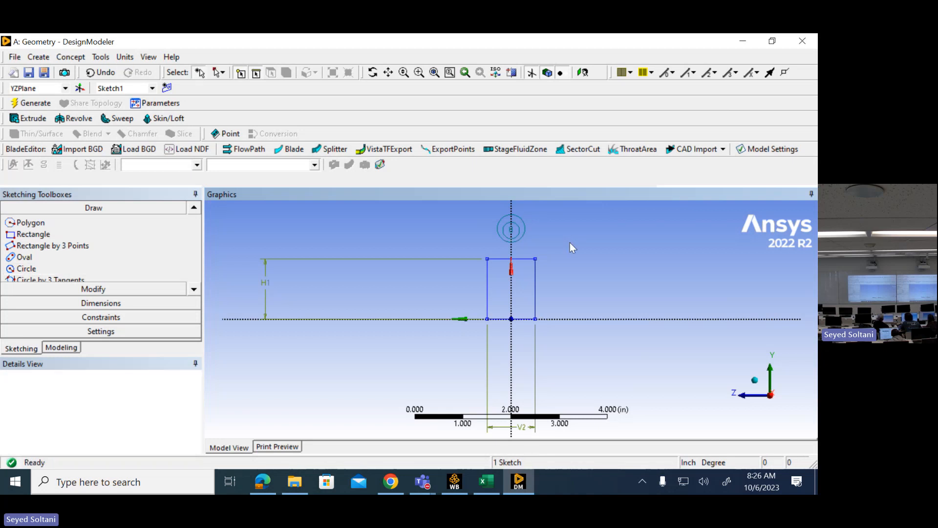
pyautogui.hotkey('ctrl', 'z')
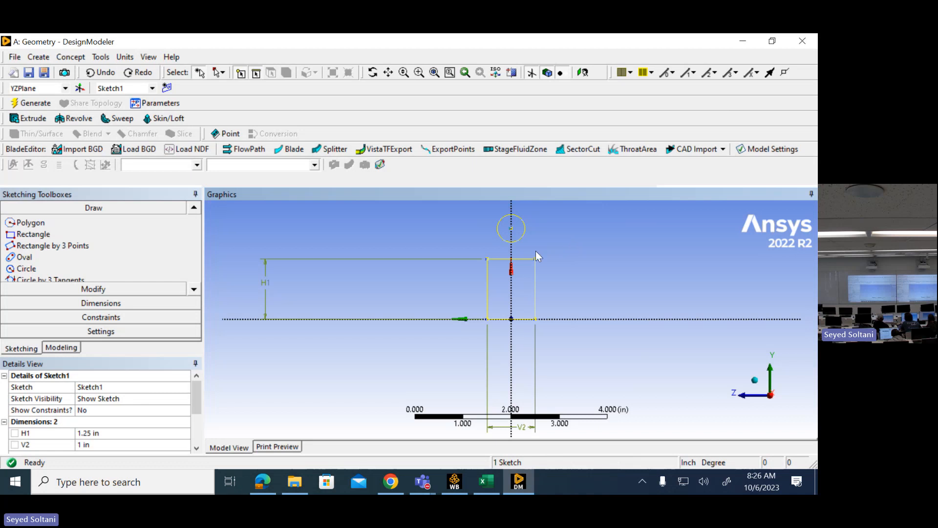
# - Draw a smaller concentric circle inside the existing circle, snapped to the same centre point
pyautogui.scroll(2, 578, 224)
pyautogui.scroll(-1, 579, 223)
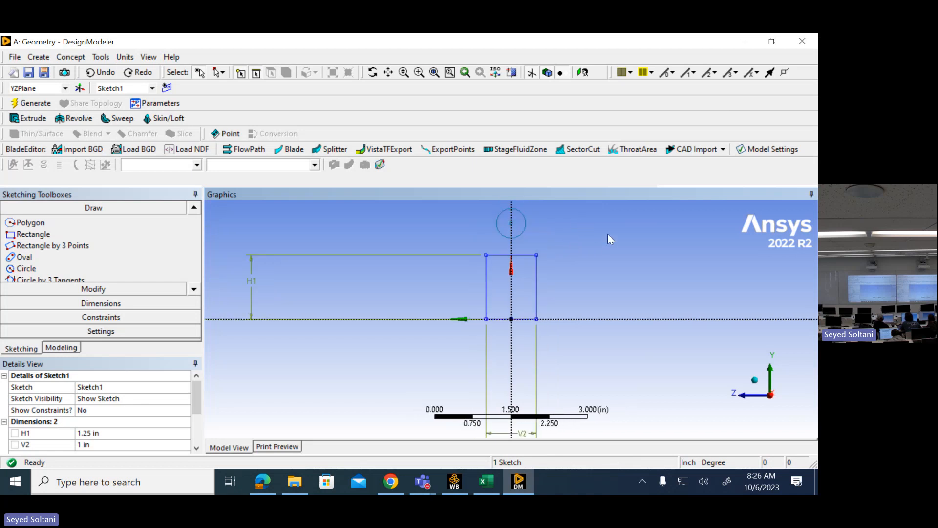
pyautogui.click(389, 77)
pyautogui.moveTo(611, 250); pyautogui.dragTo(622, 359)
pyautogui.scroll(5, 608, 275)
pyautogui.moveTo(639, 307); pyautogui.dragTo(557, 230)
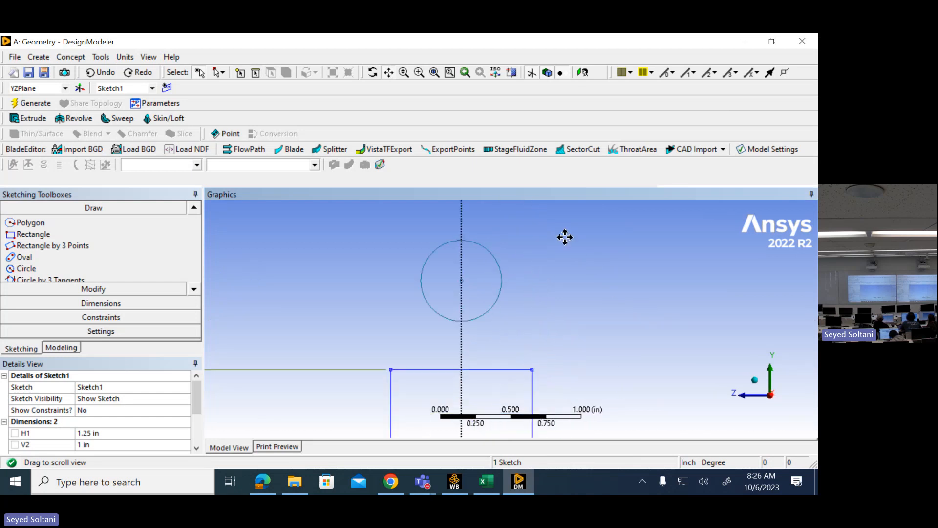
pyautogui.click(58, 267)
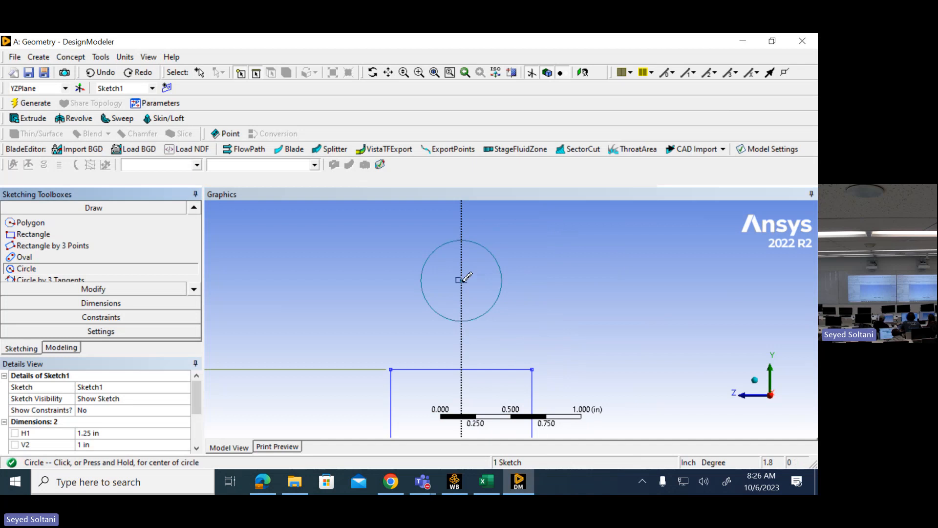
pyautogui.click(461, 280)
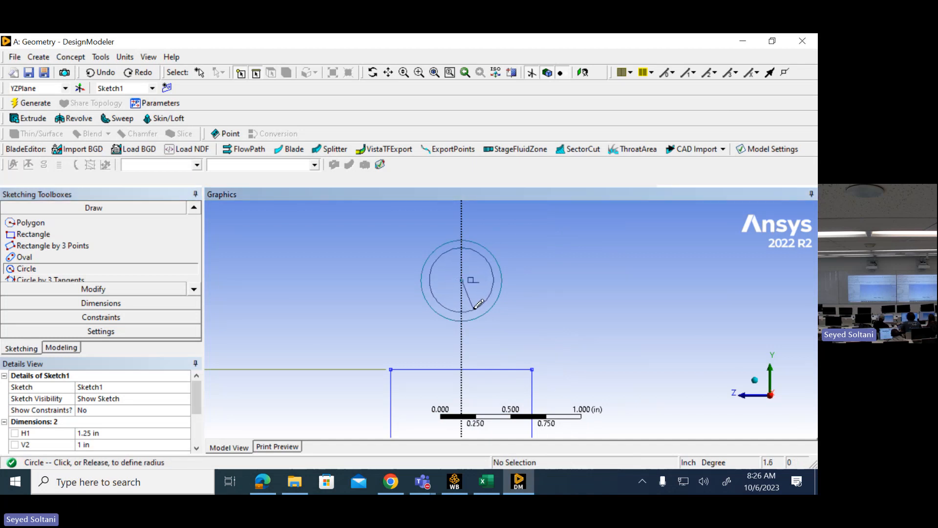
pyautogui.click(476, 301)
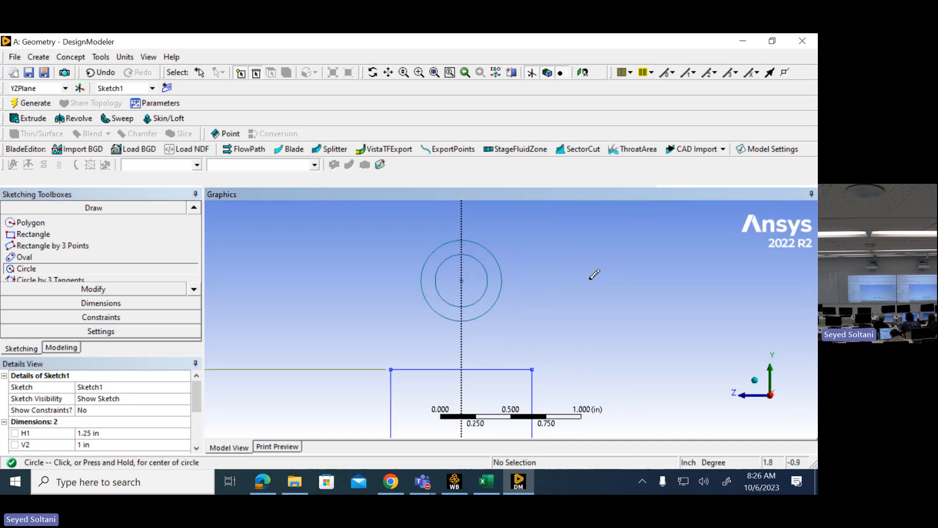
pyautogui.scroll(-1, 595, 274)
pyautogui.scroll(-1, 594, 274)
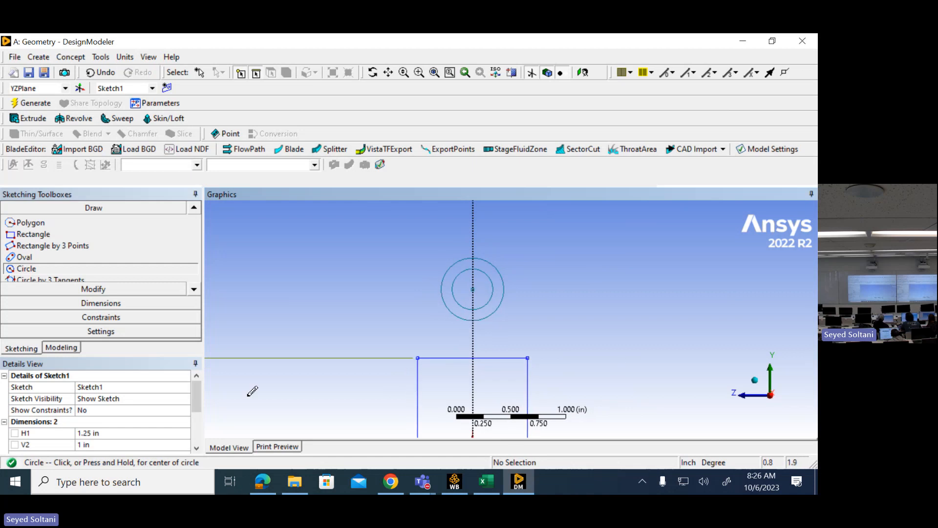
# - Dimension the distance from the horizontal axis to the circles' shared centre and set it to 1.25 in
pyautogui.moveTo(197, 401)
pyautogui.mouseDown()
pyautogui.moveTo(198, 413)
pyautogui.moveTo(198, 400)
pyautogui.mouseUp()
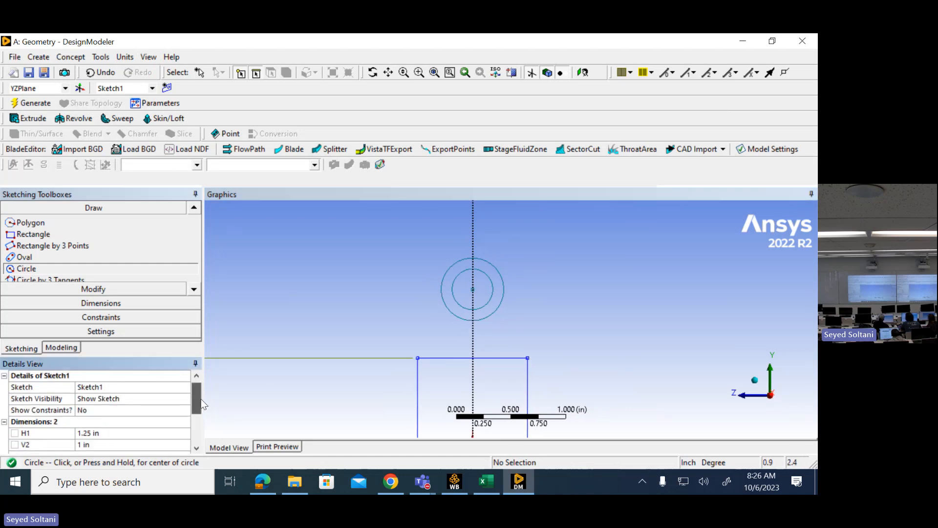
pyautogui.click(388, 72)
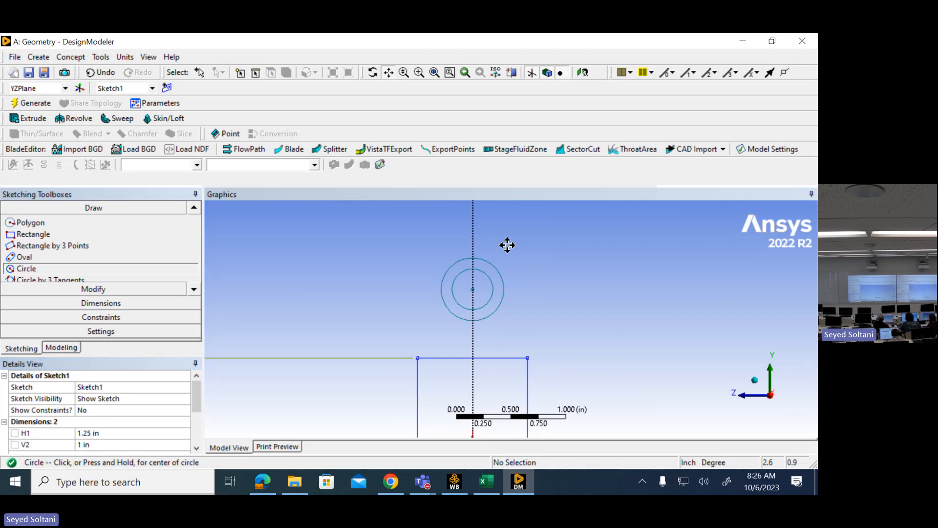
pyautogui.moveTo(614, 374)
pyautogui.mouseDown()
pyautogui.moveTo(612, 306)
pyautogui.moveTo(609, 328)
pyautogui.moveTo(593, 314)
pyautogui.mouseUp()
pyautogui.scroll(-1, 607, 320)
pyautogui.scroll(-1, 607, 320)
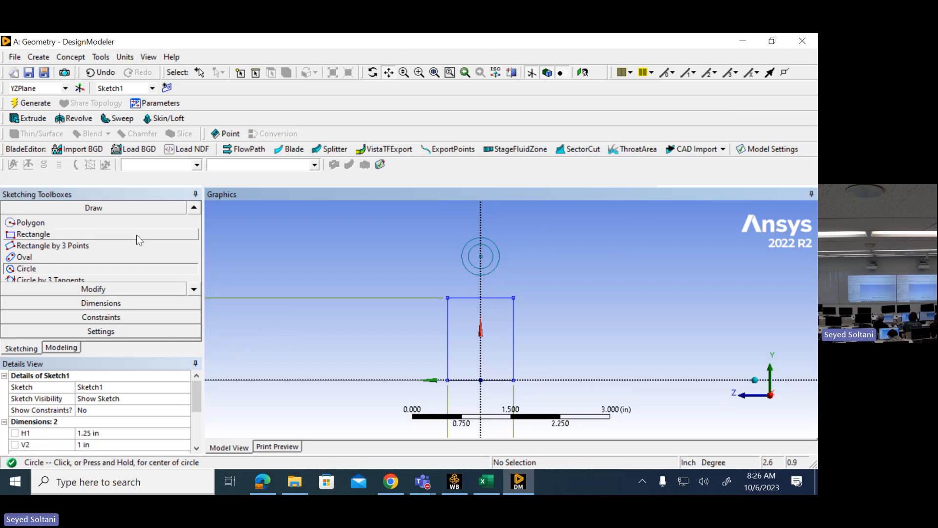
pyautogui.click(110, 303)
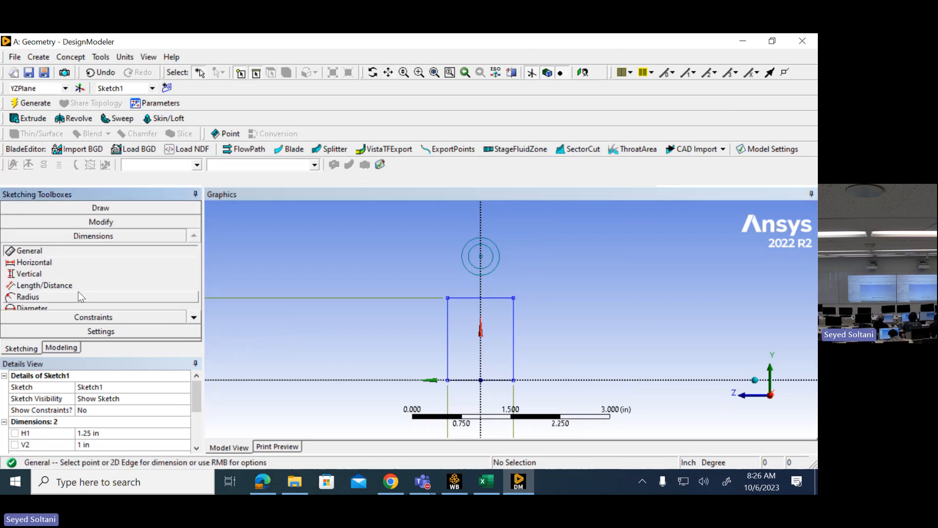
pyautogui.click(76, 281)
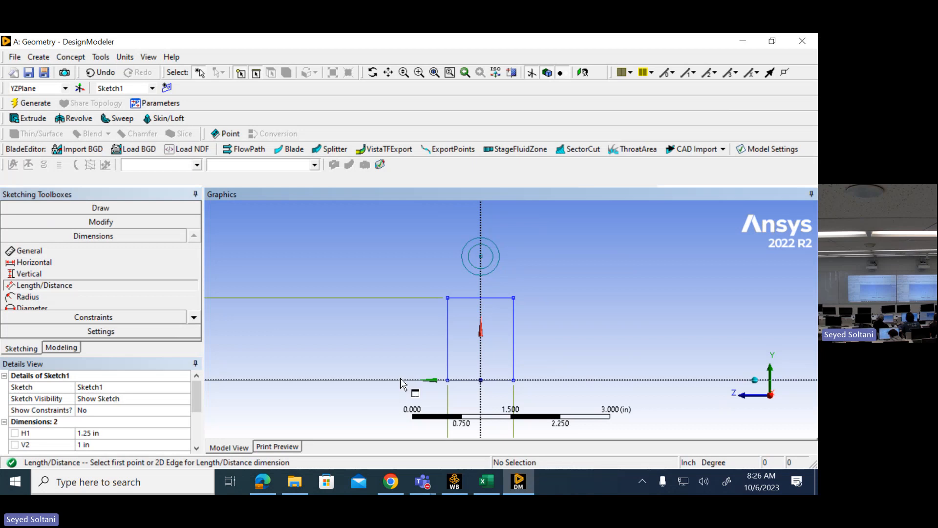
pyautogui.click(458, 297)
pyautogui.click(481, 256)
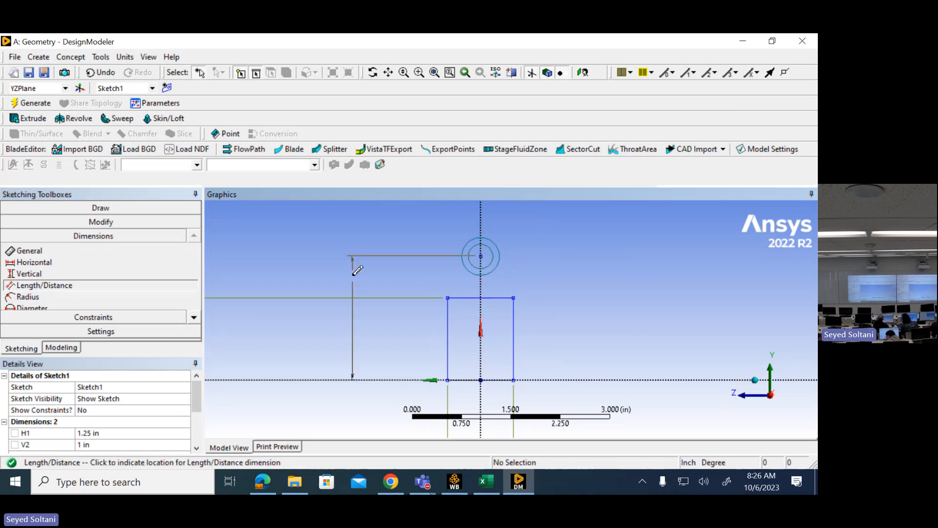
pyautogui.click(301, 314)
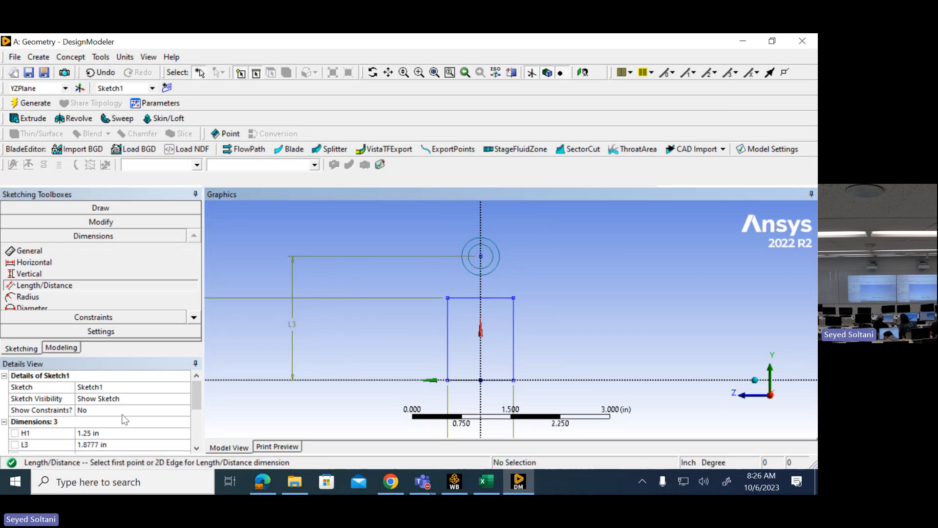
pyautogui.click(126, 443)
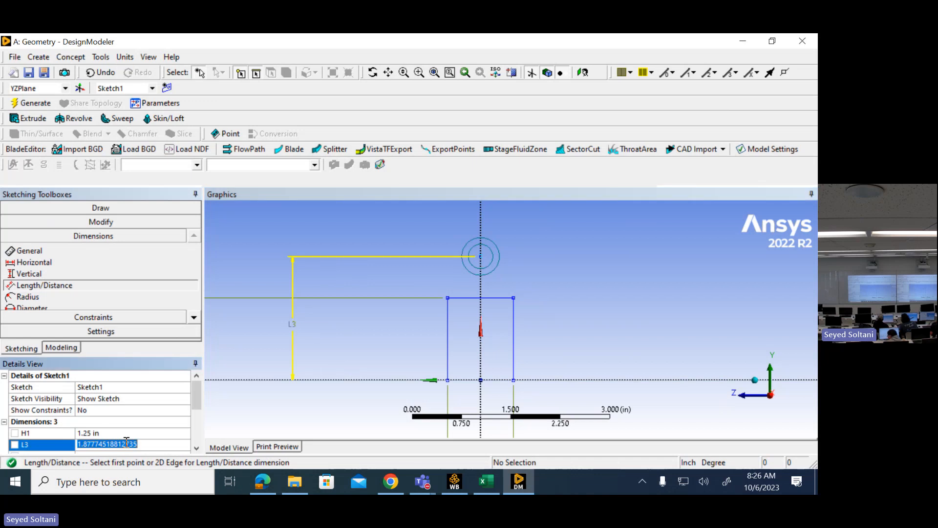
pyautogui.write('1.25')
pyautogui.press('Return')
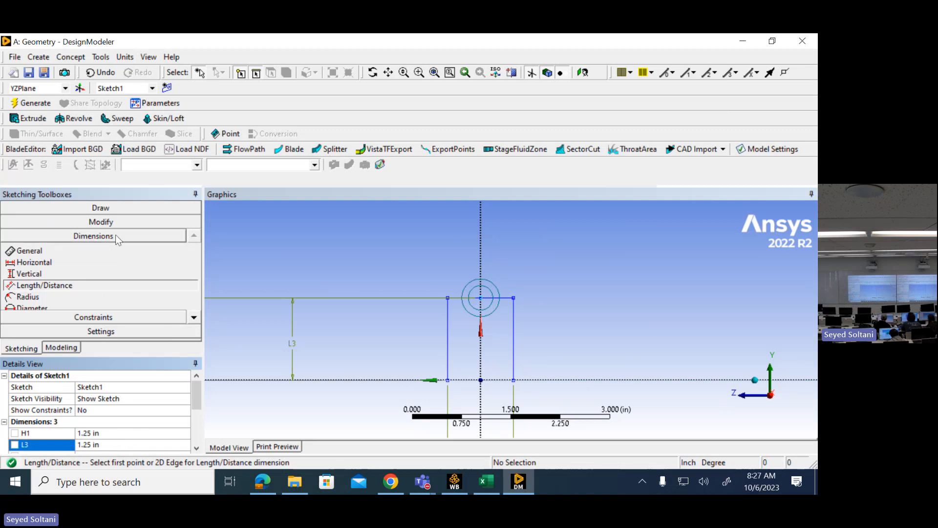
# - Add a radius dimension to the outer circle and set it to 0.5 in
pyautogui.click(198, 320)
pyautogui.click(198, 320)
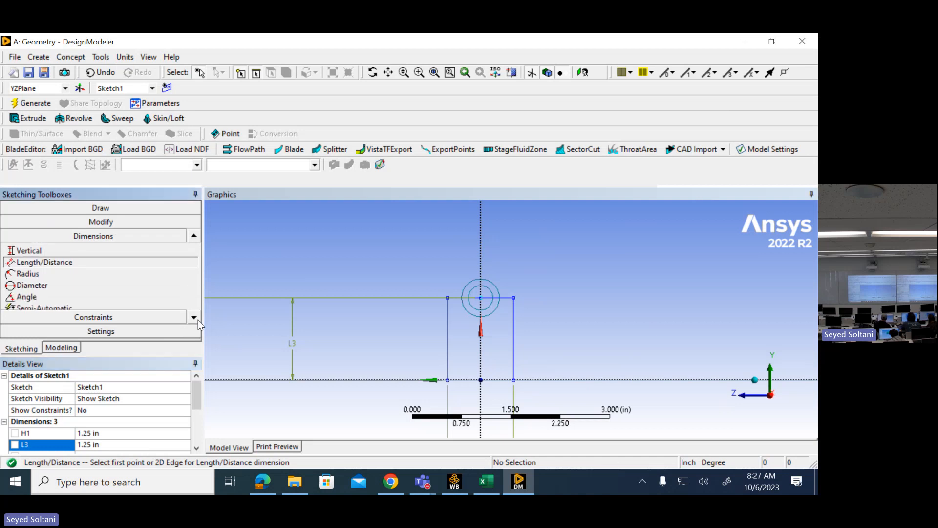
pyautogui.click(50, 273)
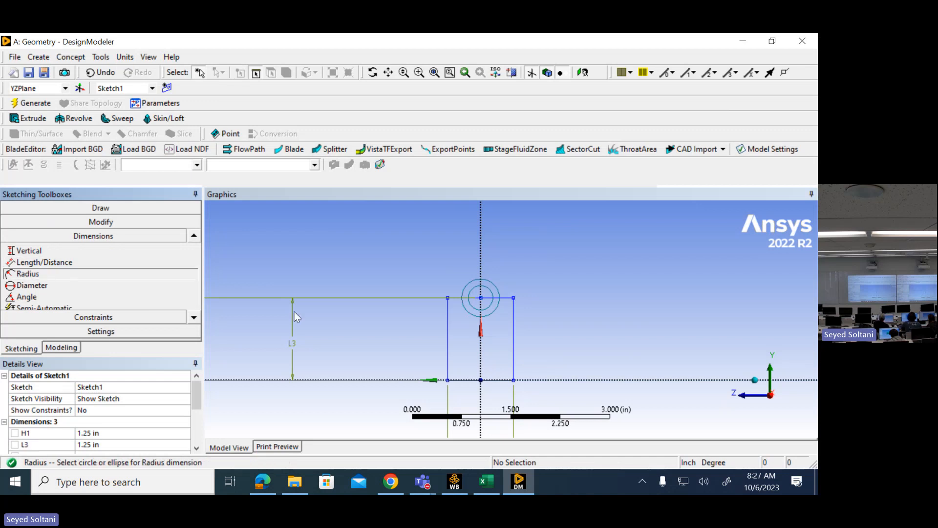
pyautogui.click(493, 290)
pyautogui.click(576, 266)
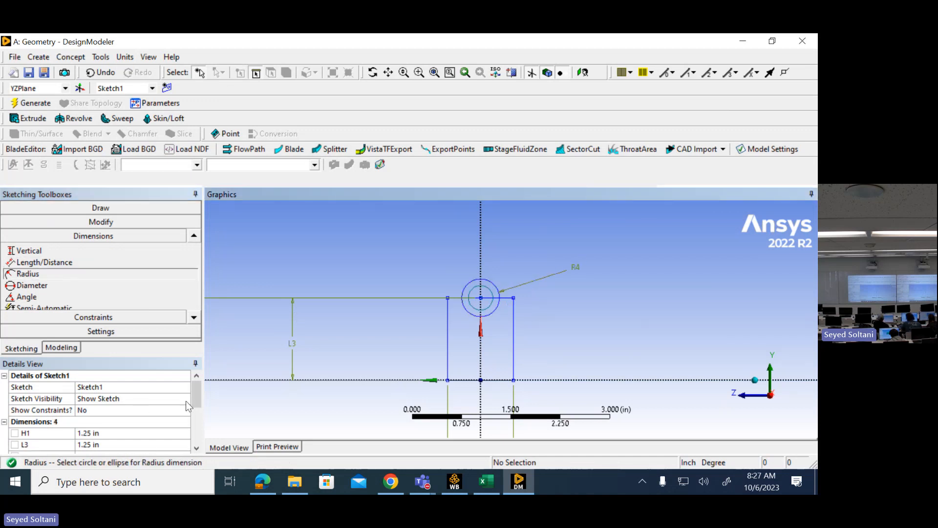
pyautogui.scroll(-2, 197, 395)
pyautogui.click(149, 408)
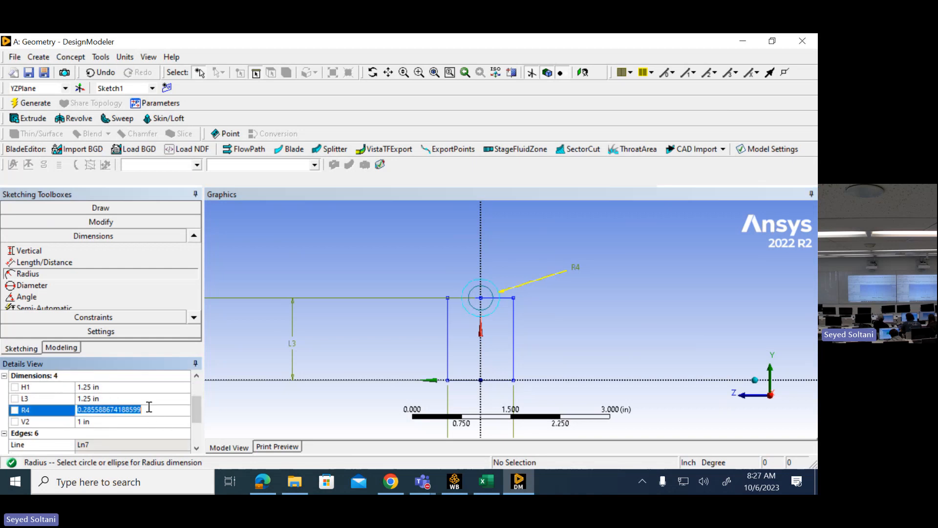
pyautogui.write('0.')
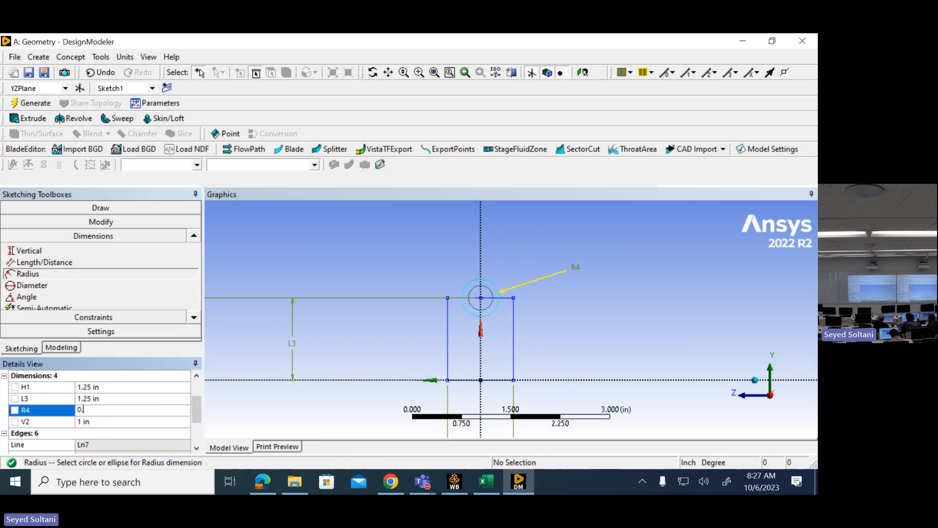
pyautogui.write('5')
pyautogui.press('Return')
# - Add a diameter dimension to the inner circle and set it to 0.5 in
pyautogui.click(57, 285)
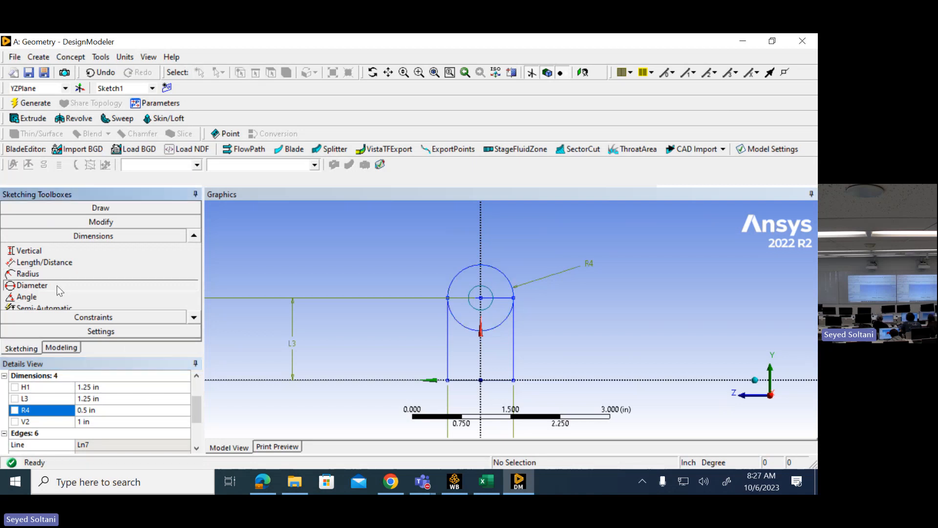
pyautogui.click(490, 295)
pyautogui.click(561, 254)
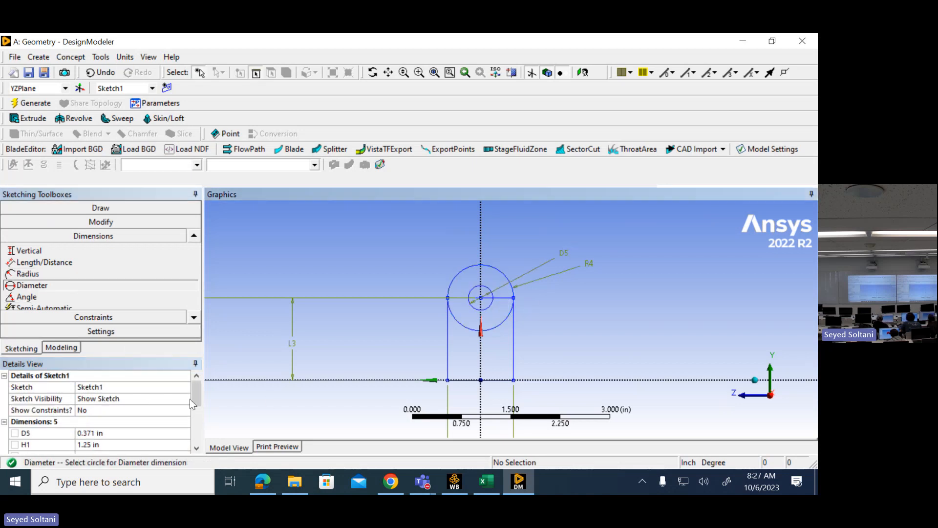
pyautogui.click(139, 432)
pyautogui.write('0.')
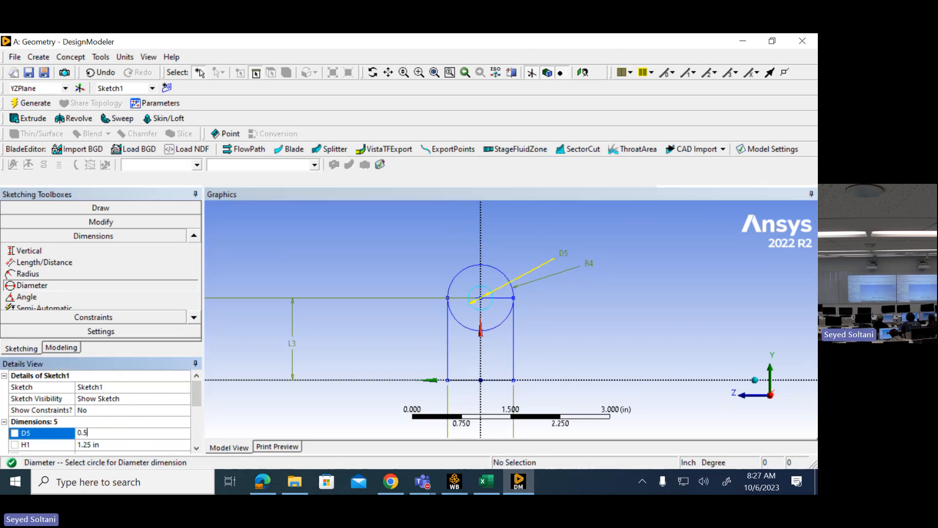
pyautogui.write('5')
pyautogui.press('Return')
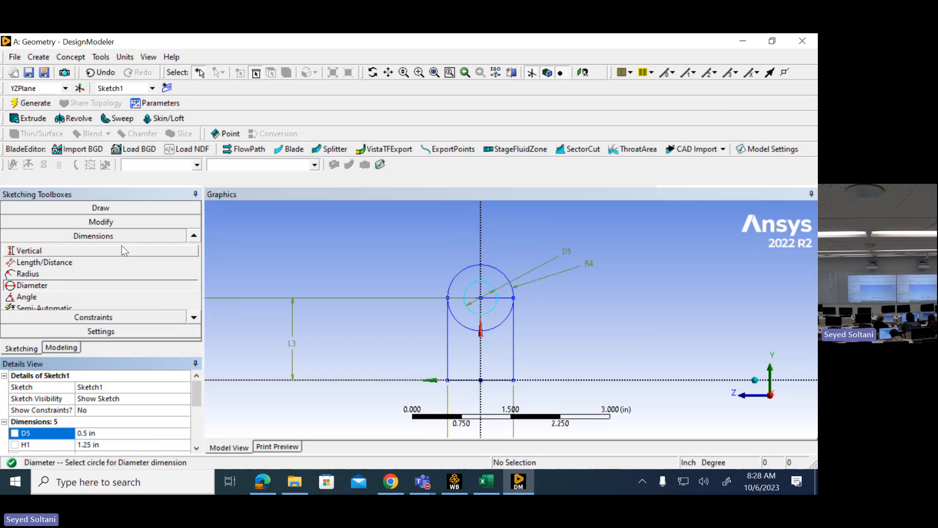
# - Trim the lower half of the outer circle and the horizontal line segments crossing the hole and running to the arc's +Y-side end opposite +Z
pyautogui.click(113, 222)
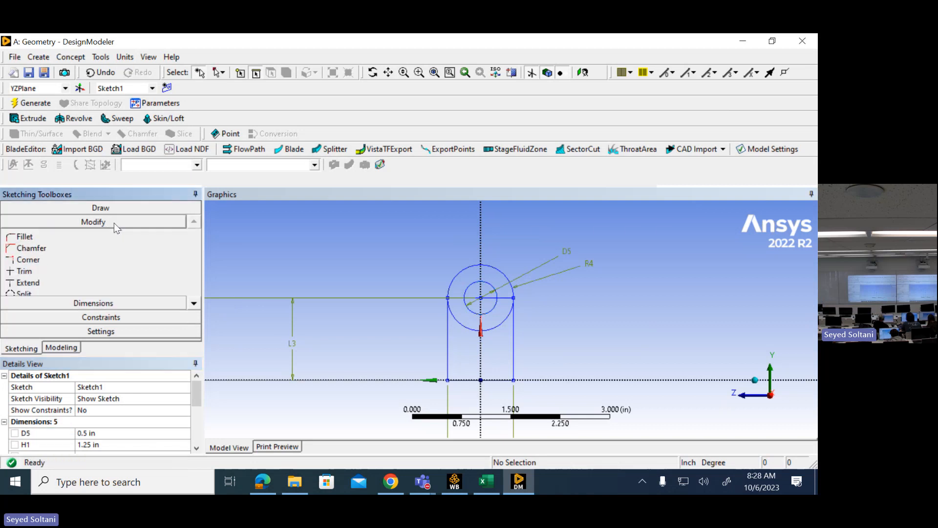
pyautogui.click(59, 273)
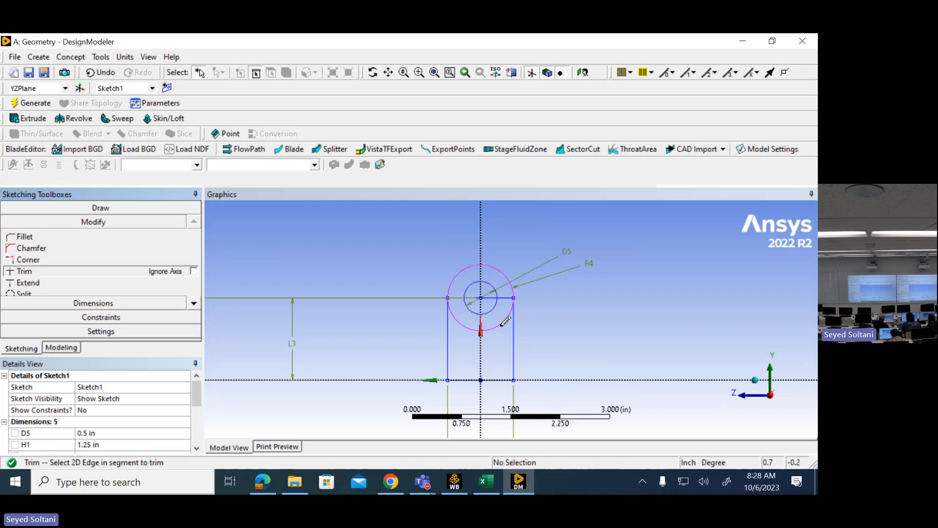
pyautogui.click(468, 320)
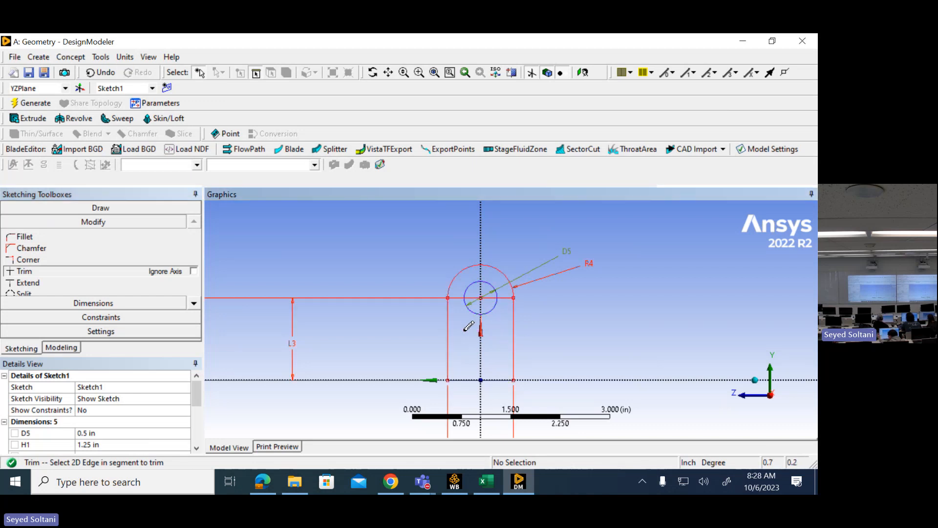
pyautogui.click(506, 296)
pyautogui.click(492, 297)
pyautogui.click(468, 297)
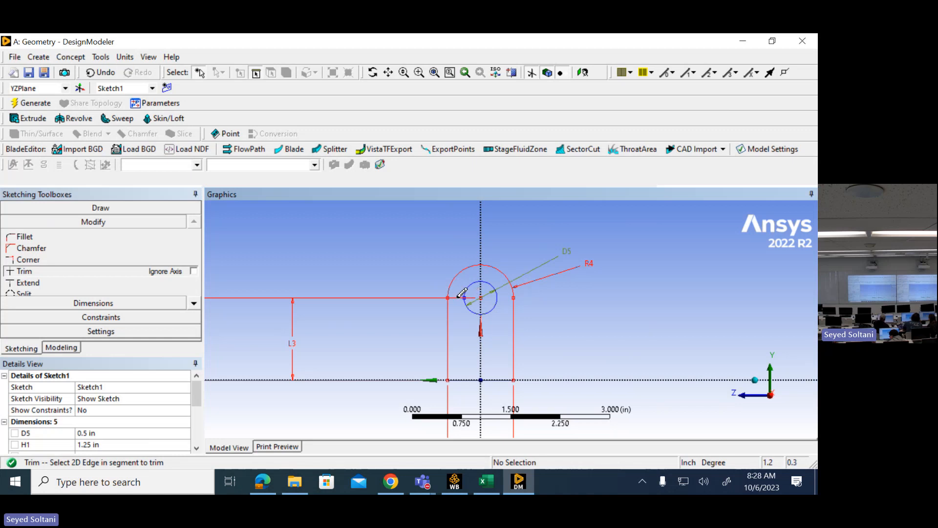
pyautogui.scroll(2, 498, 315)
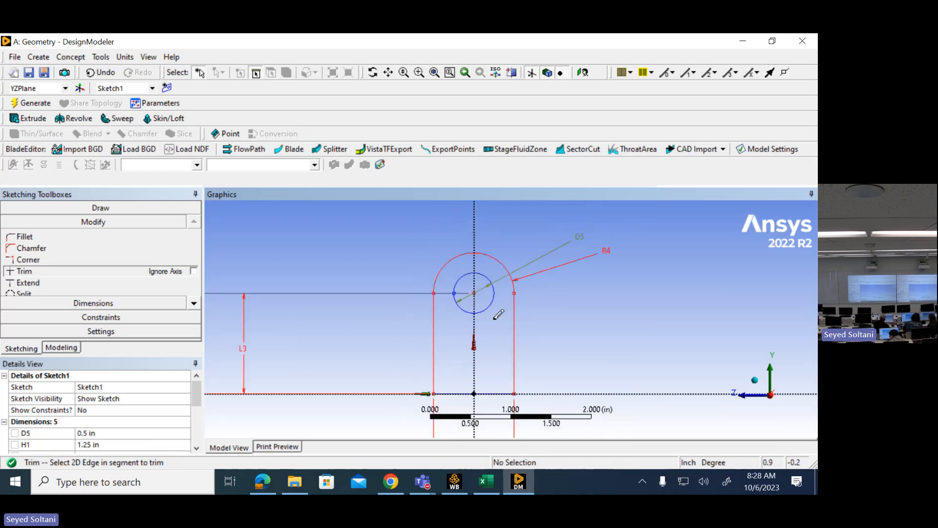
pyautogui.scroll(-2, 497, 315)
pyautogui.moveTo(497, 318)
pyautogui.mouseDown(button='middle')
pyautogui.moveTo(557, 318)
pyautogui.moveTo(569, 335)
pyautogui.moveTo(566, 324)
pyautogui.mouseUp(button='middle')
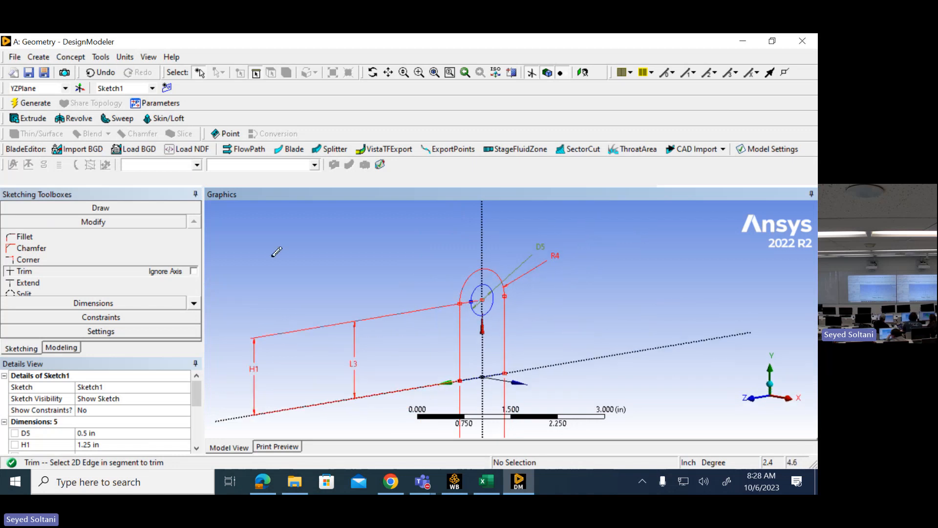
# - Switch to Excel and enter 0.375 in B1 and the 2.00 in arm spacing from the Yoke Support drawing as 2 in C1
pyautogui.click(485, 482)
pyautogui.click(78, 182)
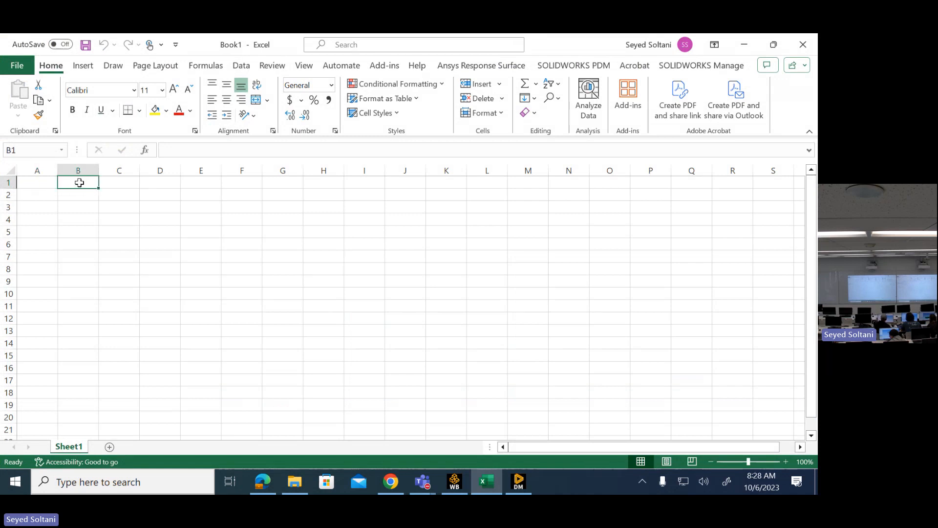
pyautogui.write('0.375')
pyautogui.press('Return')
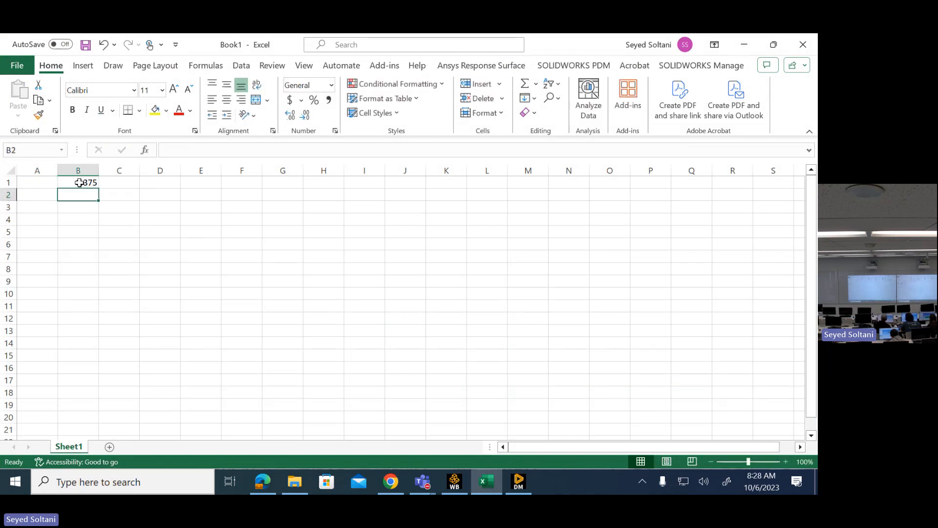
pyautogui.click(110, 182)
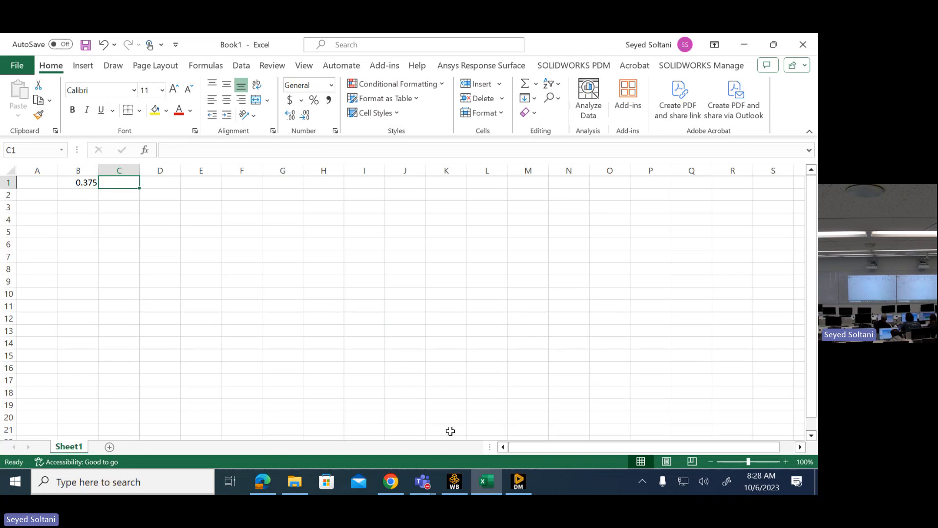
pyautogui.click(265, 482)
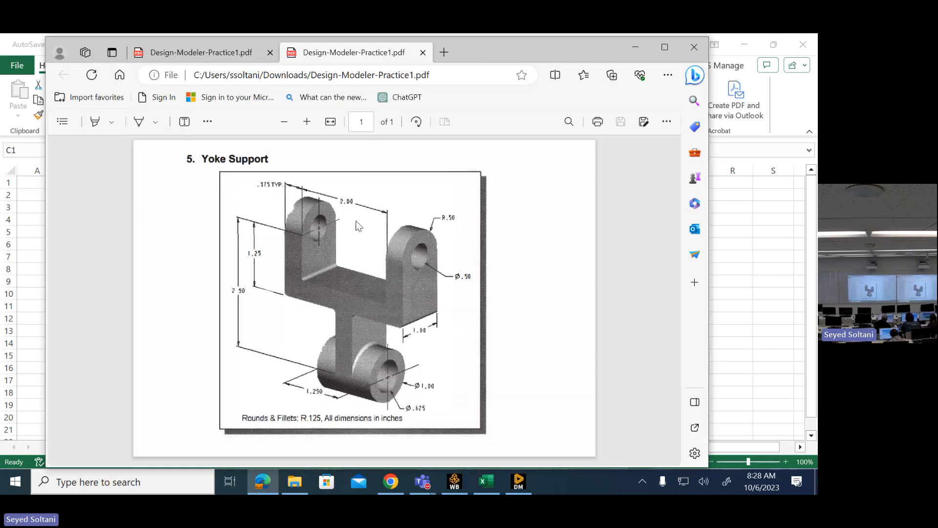
pyautogui.click(627, 50)
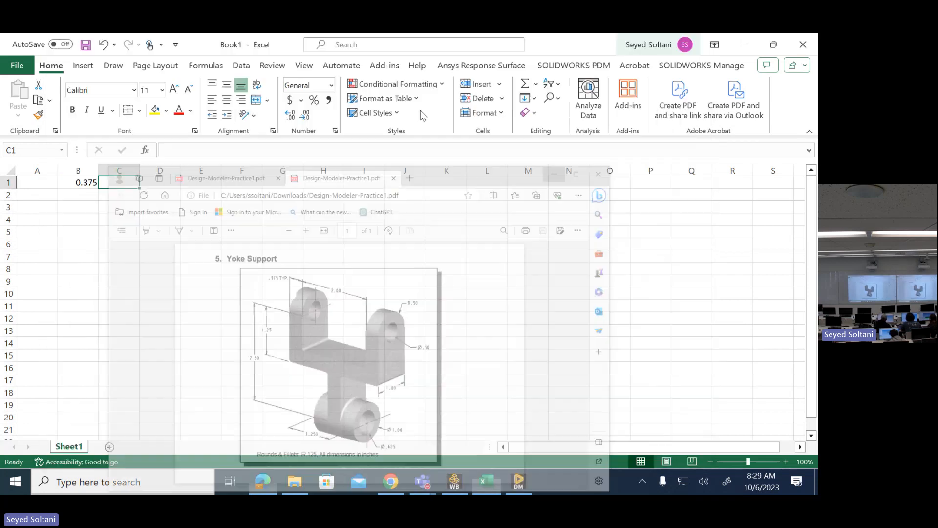
pyautogui.write('2')
pyautogui.press('Return')
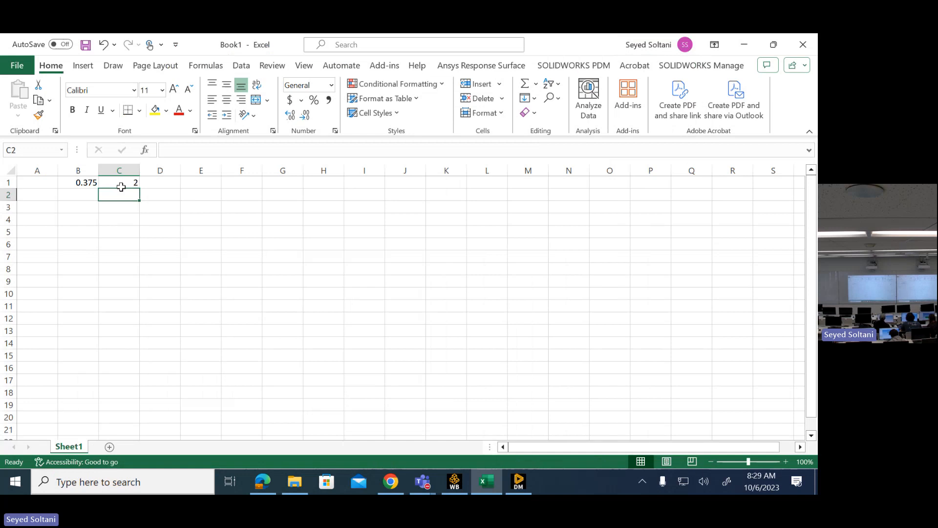
# - Calculate the total yoke width in E1 with the formula =B1*2+C1, and return to DesignModeler
pyautogui.click(211, 183)
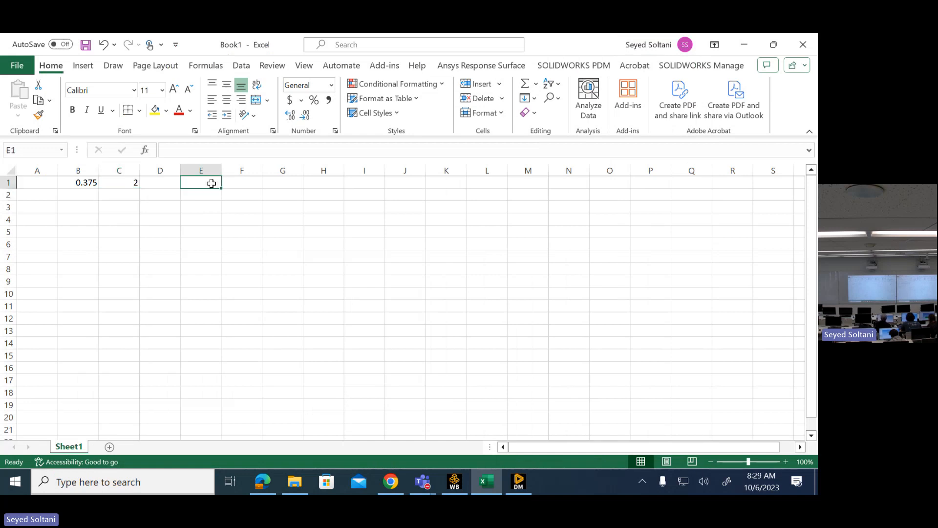
pyautogui.write('=')
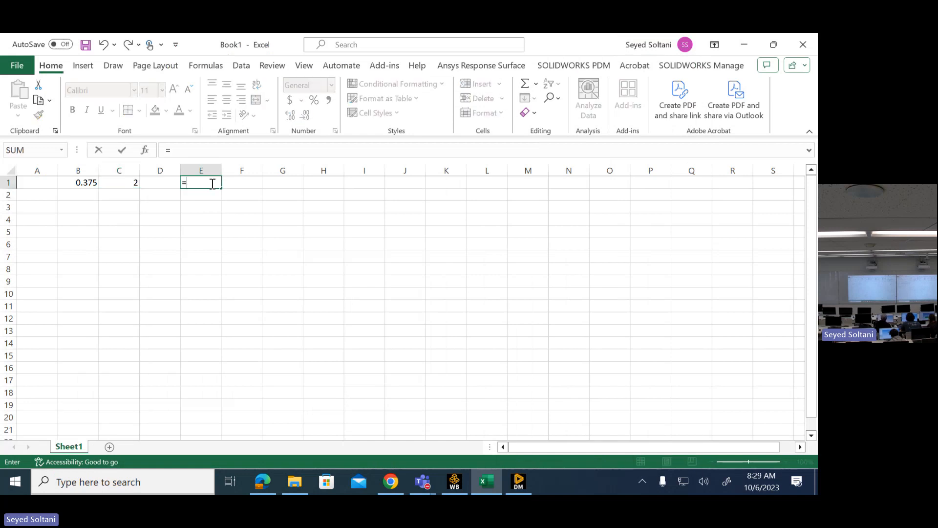
pyautogui.click(86, 181)
pyautogui.write('*')
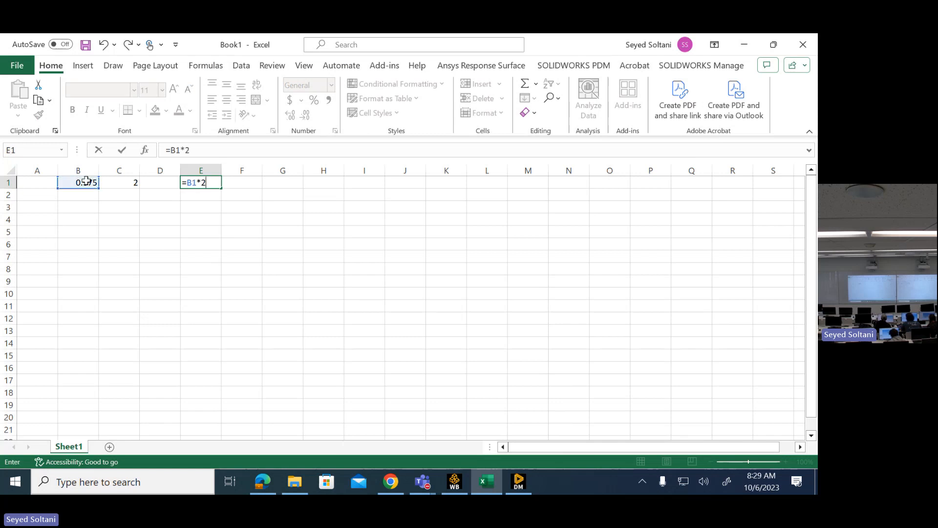
pyautogui.click(119, 185)
pyautogui.press('Return')
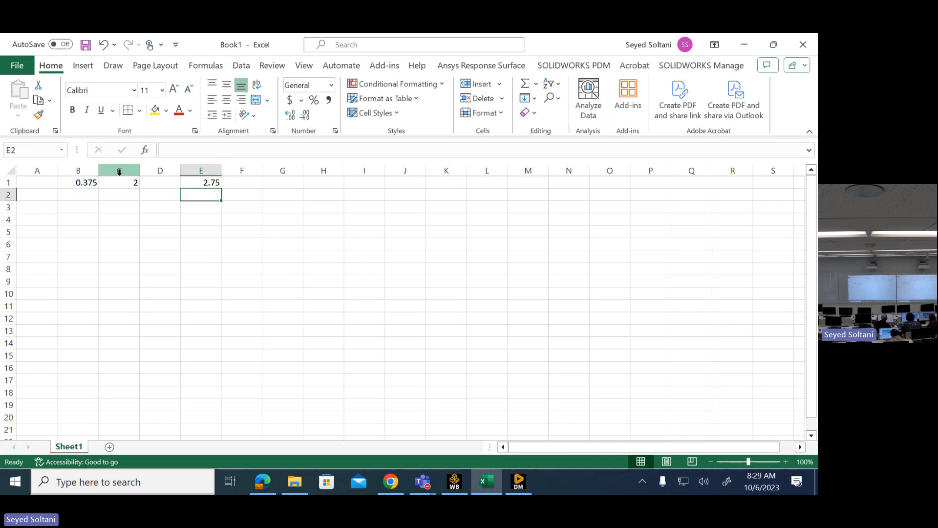
pyautogui.click(742, 48)
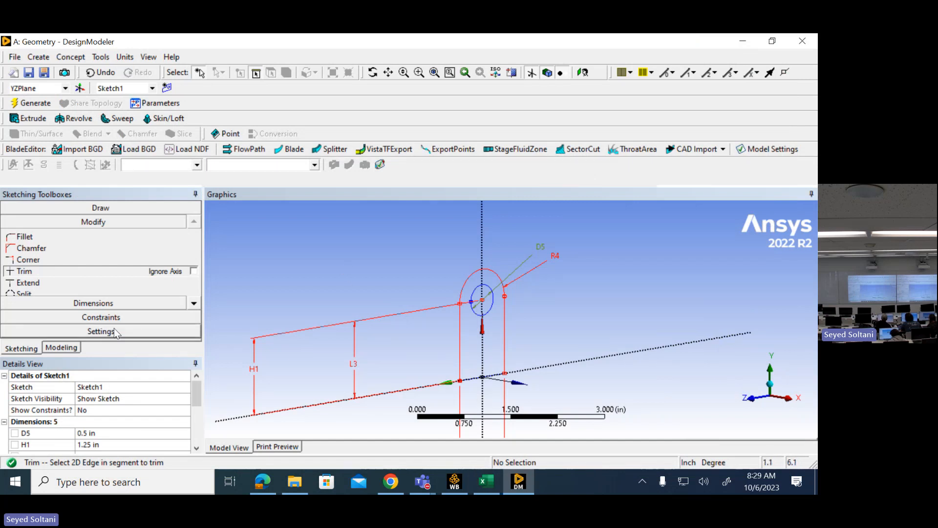
pyautogui.click(30, 121)
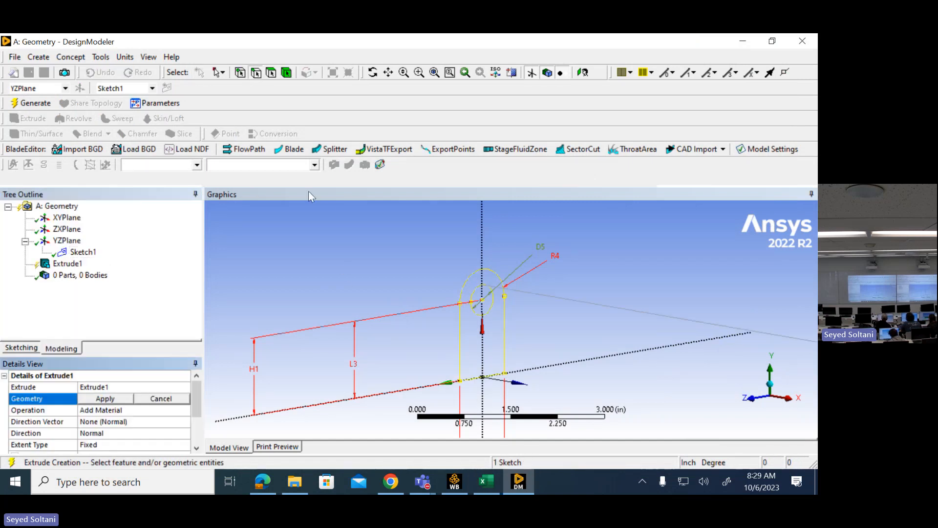
pyautogui.moveTo(325, 208)
pyautogui.mouseDown(button='middle')
pyautogui.moveTo(376, 216)
pyautogui.moveTo(417, 257)
pyautogui.mouseUp(button='middle')
pyautogui.scroll(-10, 417, 258)
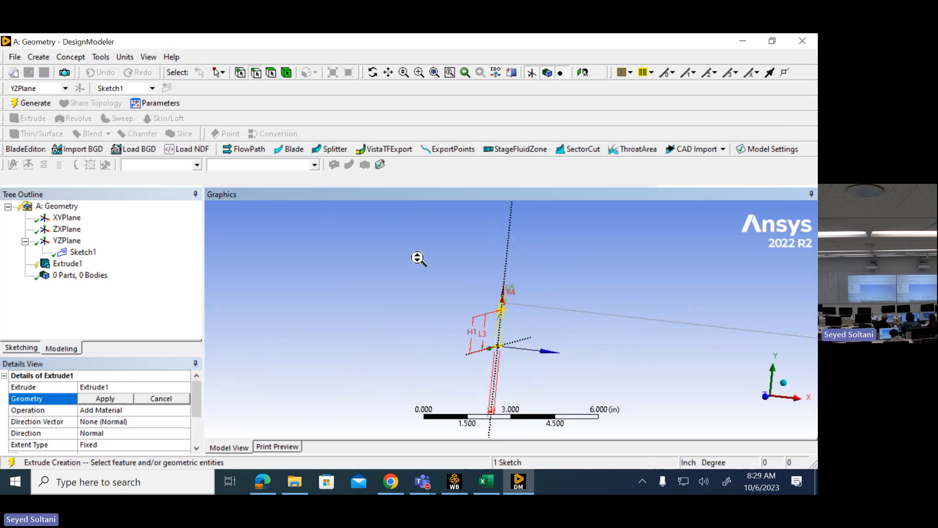
pyautogui.scroll(2, 418, 258)
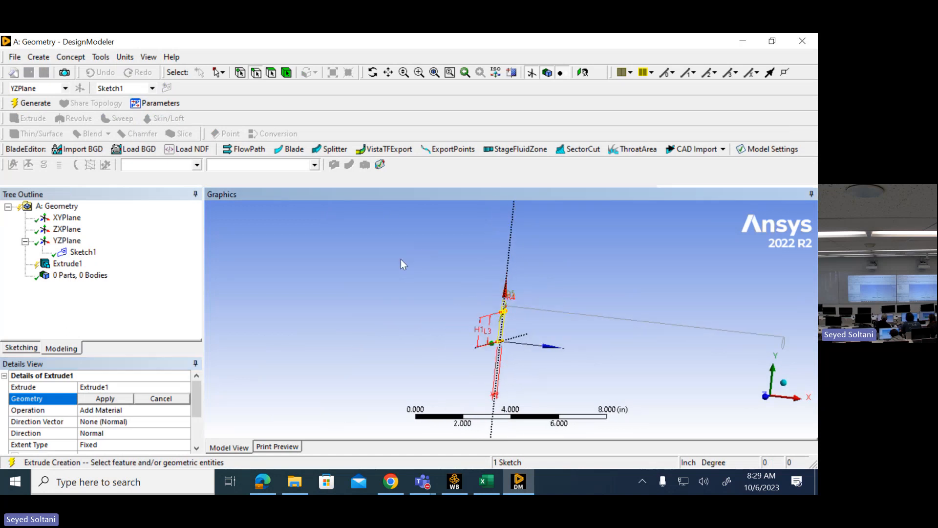
pyautogui.scroll(1, 401, 260)
pyautogui.scroll(-2, 400, 259)
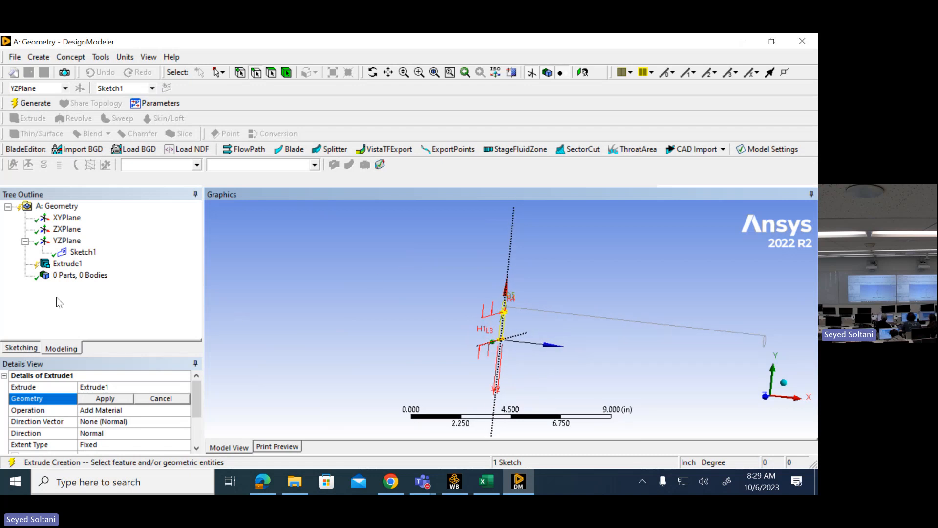
pyautogui.rightClick(68, 263)
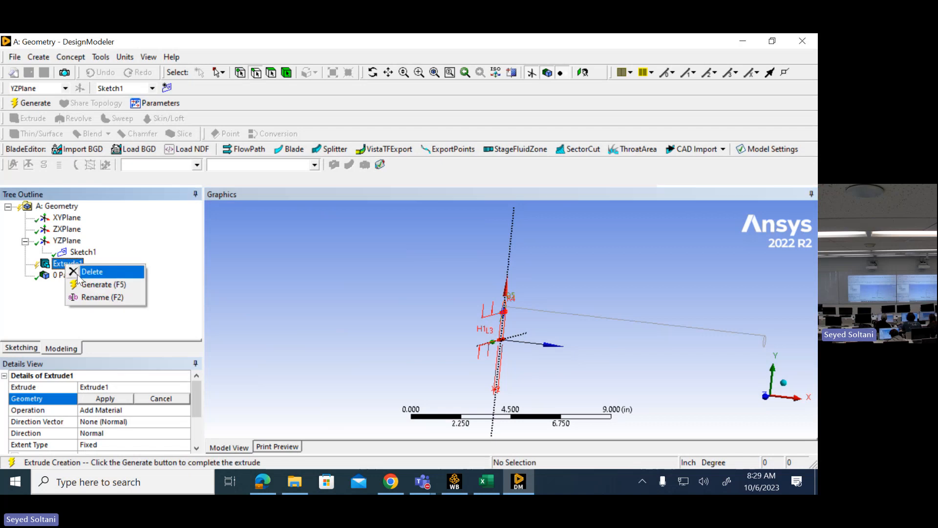
pyautogui.click(78, 276)
pyautogui.click(373, 303)
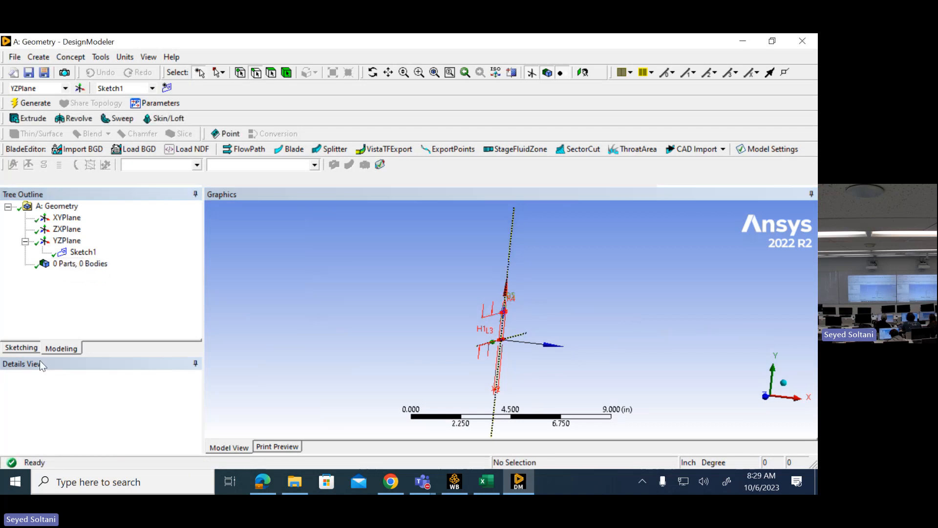
# - Reopen the YZ-plane sketch face-on and examine the arm profile around the hole for line segments still needing trimming
pyautogui.click(21, 347)
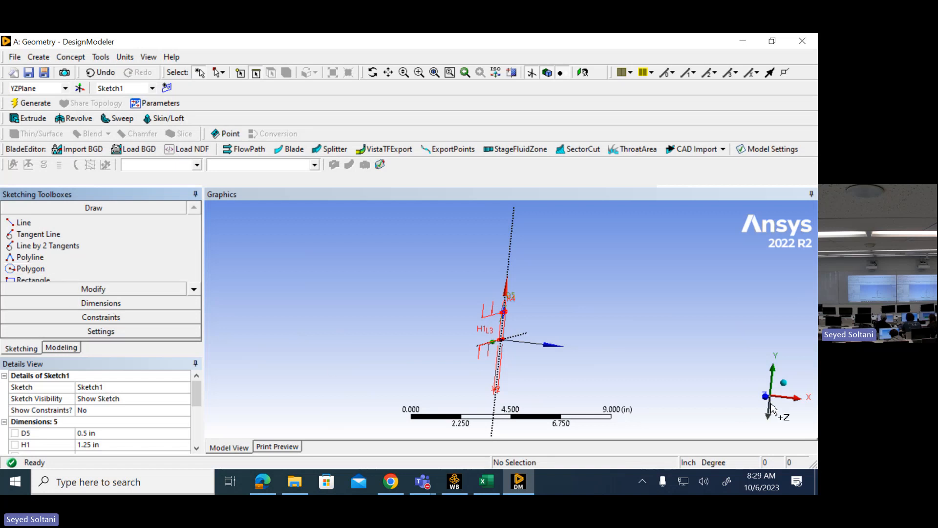
pyautogui.click(771, 403)
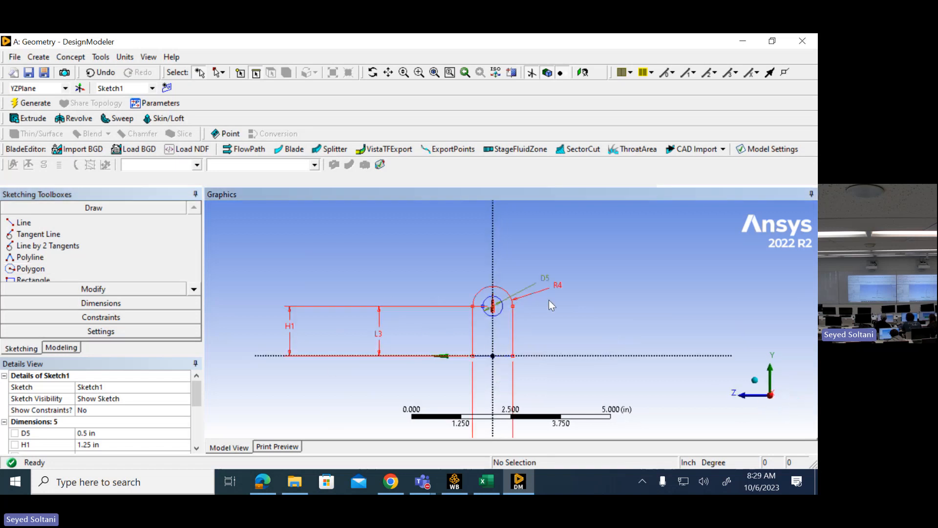
pyautogui.scroll(3, 547, 302)
pyautogui.scroll(-1, 488, 294)
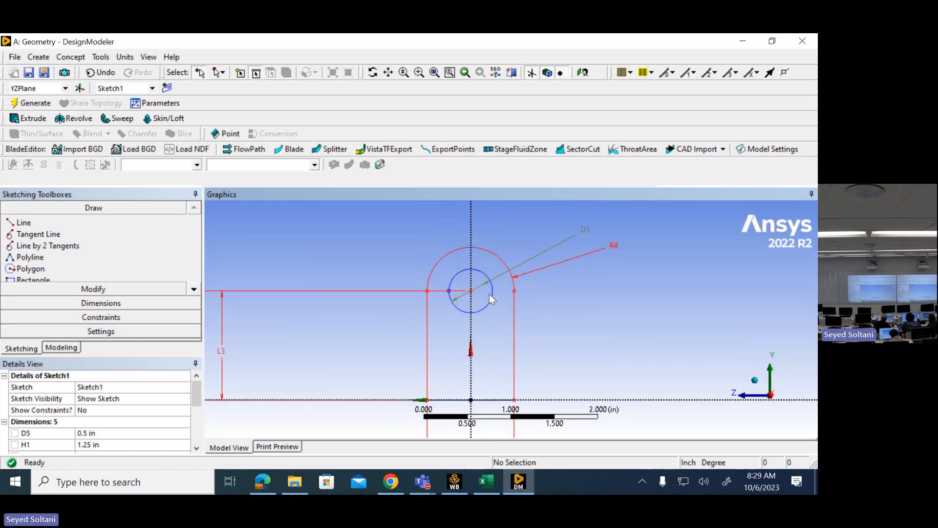
pyautogui.scroll(4, 428, 294)
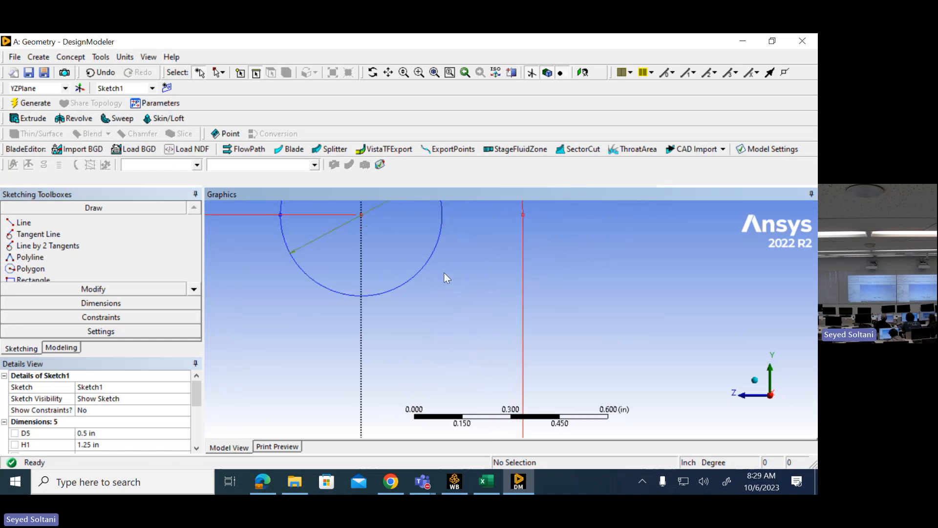
pyautogui.click(391, 73)
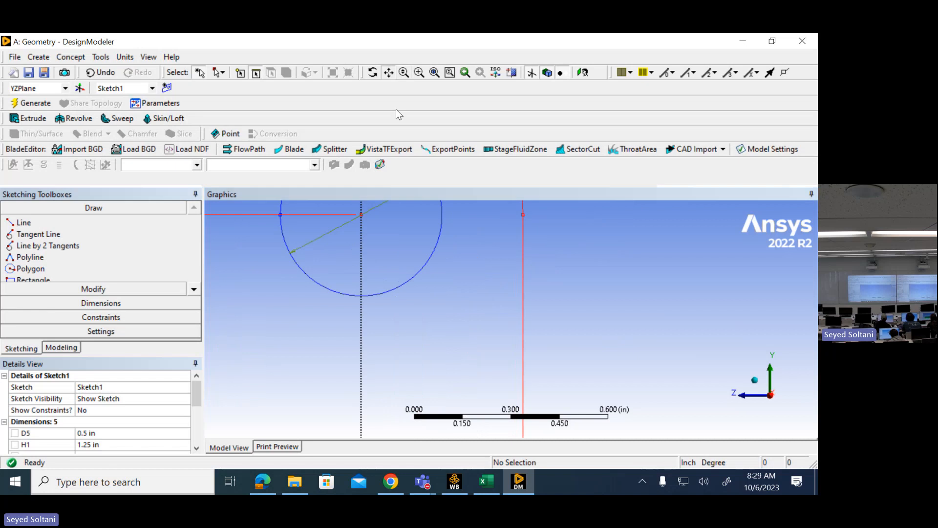
pyautogui.moveTo(444, 215)
pyautogui.mouseDown()
pyautogui.moveTo(518, 317)
pyautogui.moveTo(542, 328)
pyautogui.mouseUp()
pyautogui.scroll(1, 542, 331)
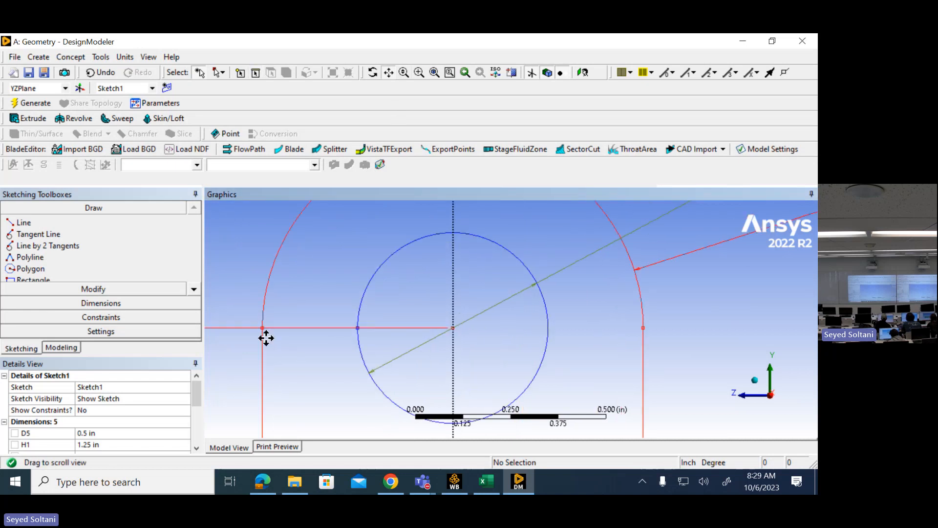
pyautogui.click(84, 289)
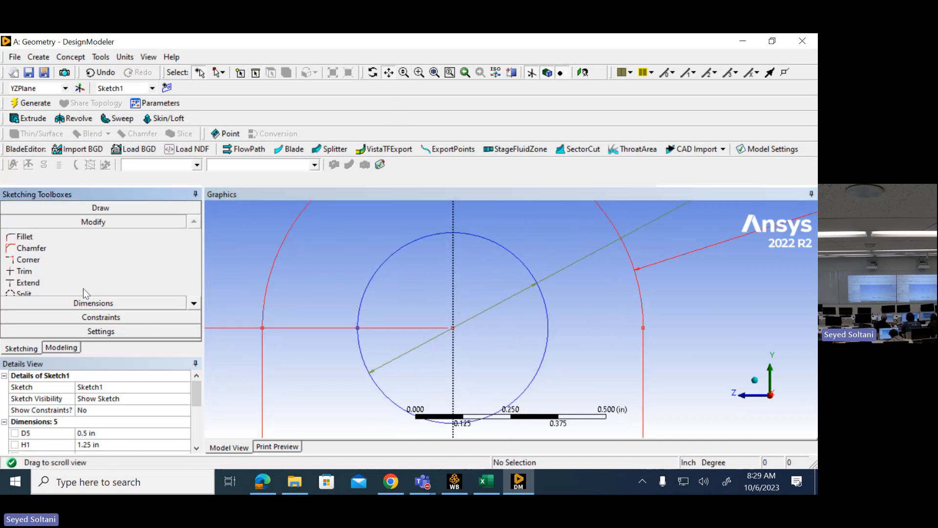
pyautogui.click(42, 271)
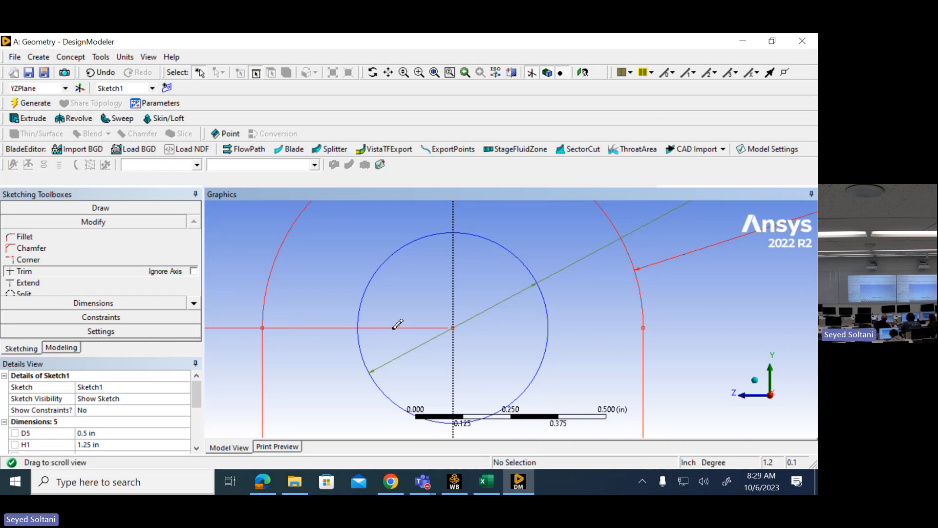
# - Start an Extrude of the YZ-plane arm profile and examine the direction of its preview relative to the sketch plane
pyautogui.click(60, 345)
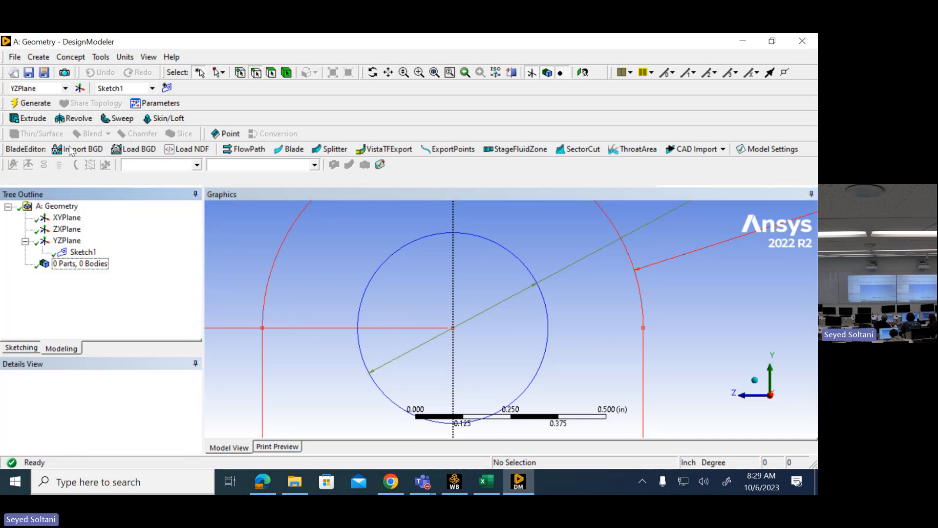
pyautogui.click(33, 119)
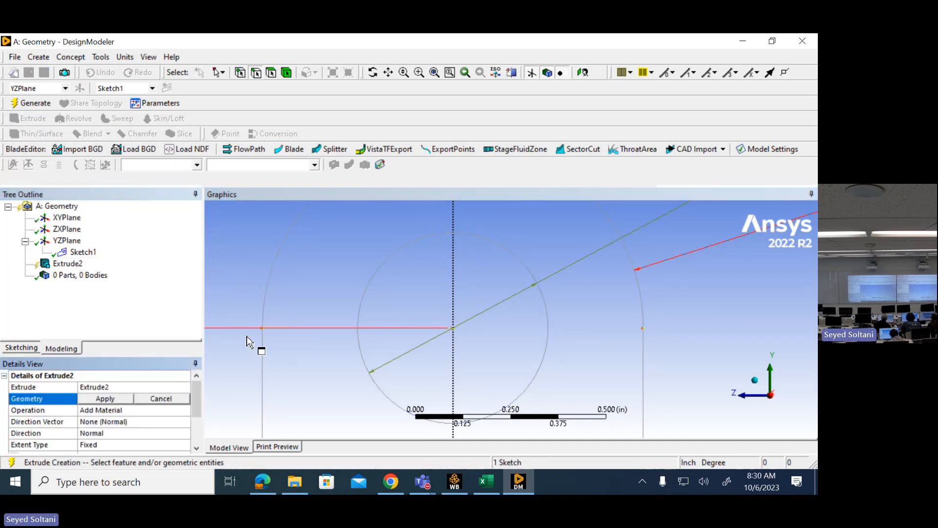
pyautogui.moveTo(302, 315)
pyautogui.mouseDown(button='middle')
pyautogui.moveTo(450, 316)
pyautogui.moveTo(497, 345)
pyautogui.mouseUp(button='middle')
pyautogui.scroll(-5, 498, 342)
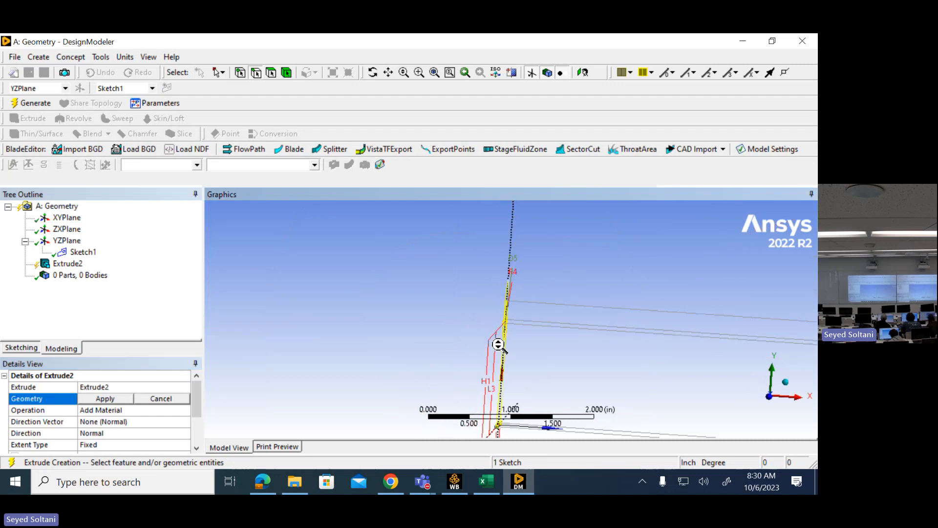
pyautogui.scroll(-3, 499, 342)
pyautogui.scroll(3, 500, 342)
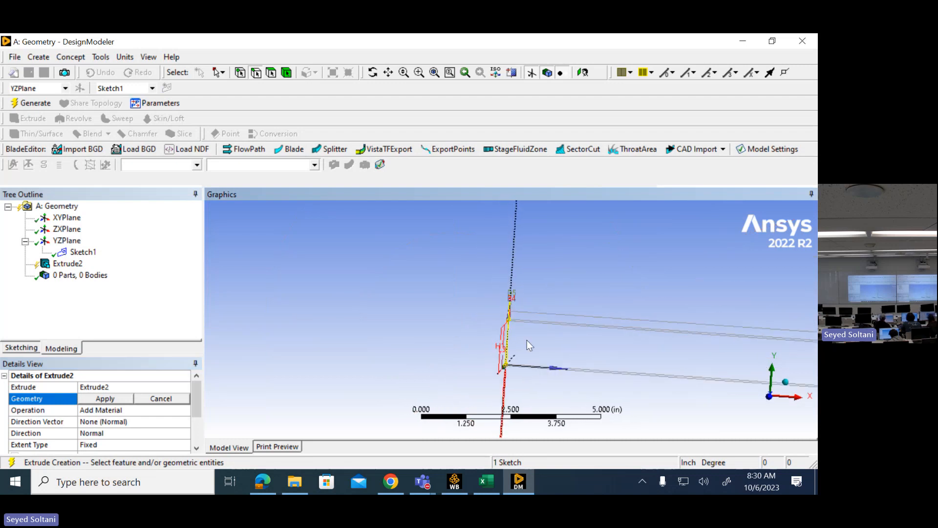
pyautogui.moveTo(526, 340); pyautogui.dragTo(508, 341, button='middle')
pyautogui.scroll(10, 508, 342)
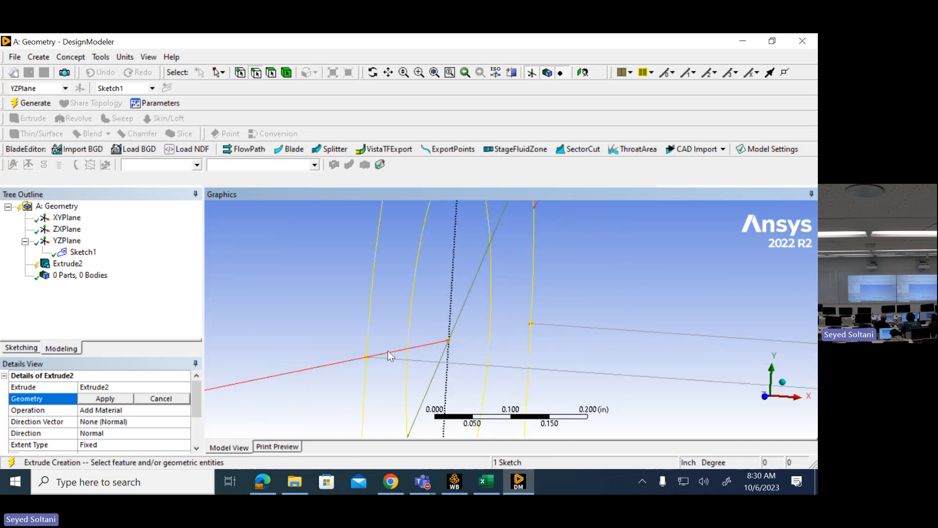
pyautogui.scroll(-5, 553, 332)
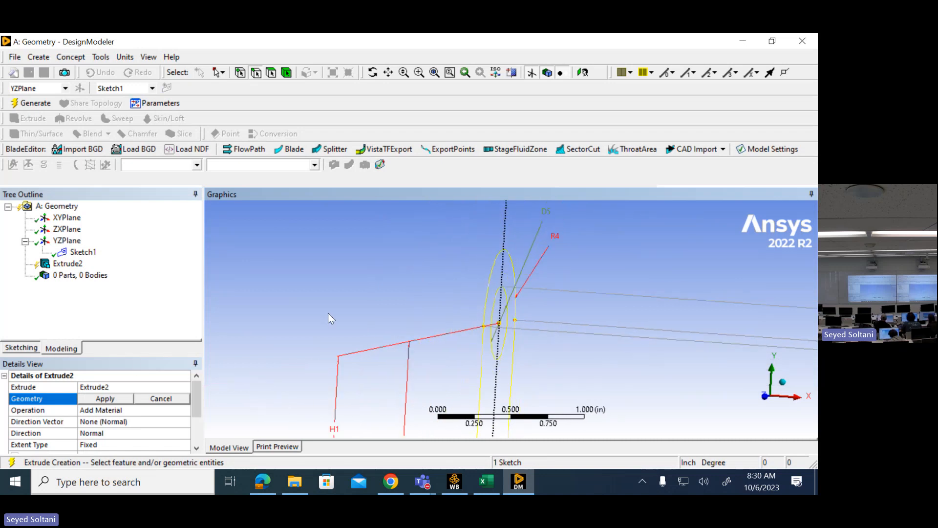
pyautogui.scroll(-3, 333, 318)
# - Switch to Excel, calculate half the total yoke width in E2 with the formula =E1/2, and return to DesignModeler
pyautogui.click(491, 483)
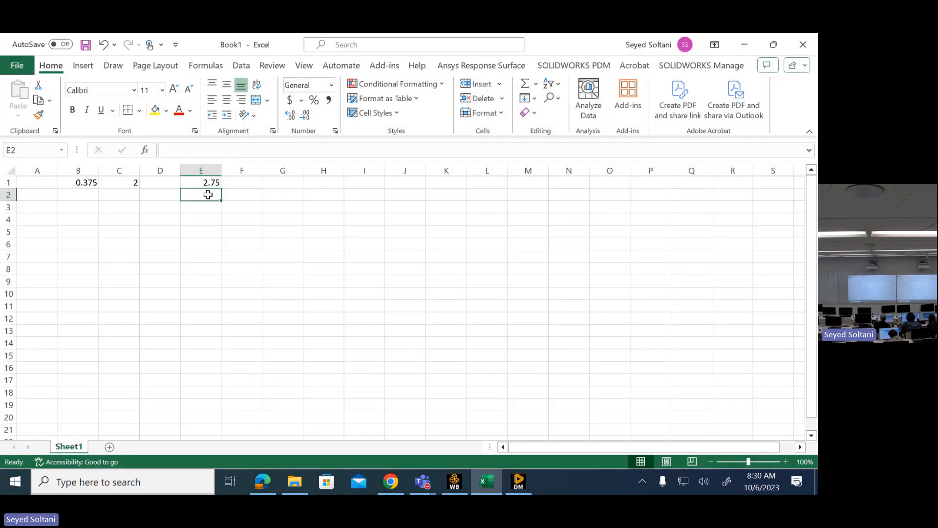
pyautogui.write('=')
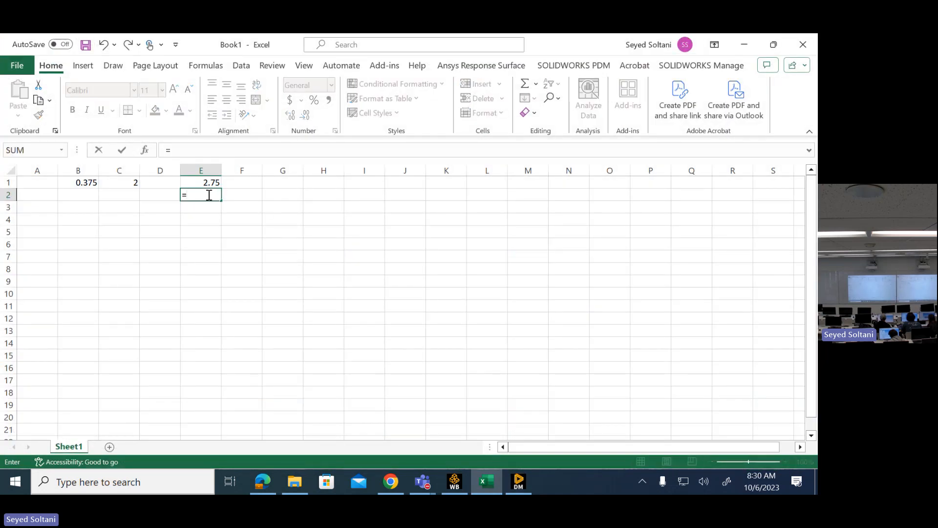
pyautogui.click(205, 183)
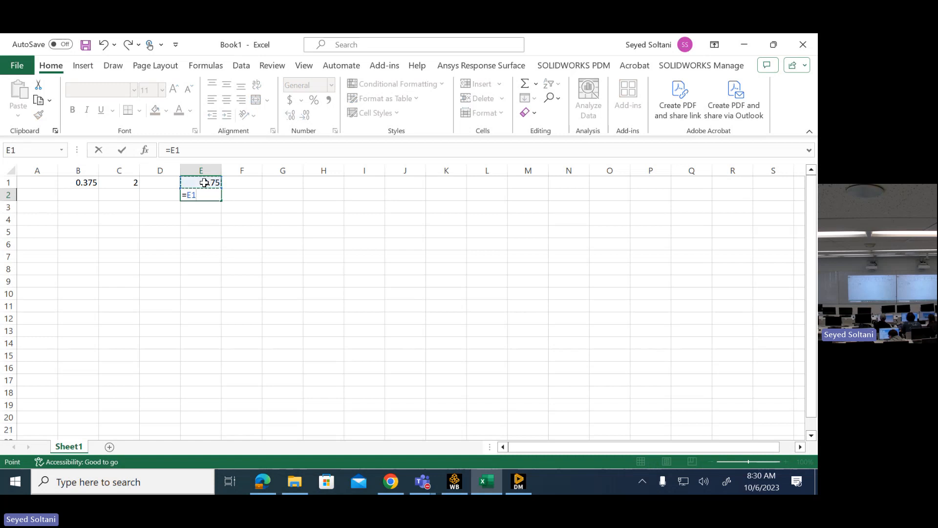
pyautogui.write('/2')
pyautogui.press('Return')
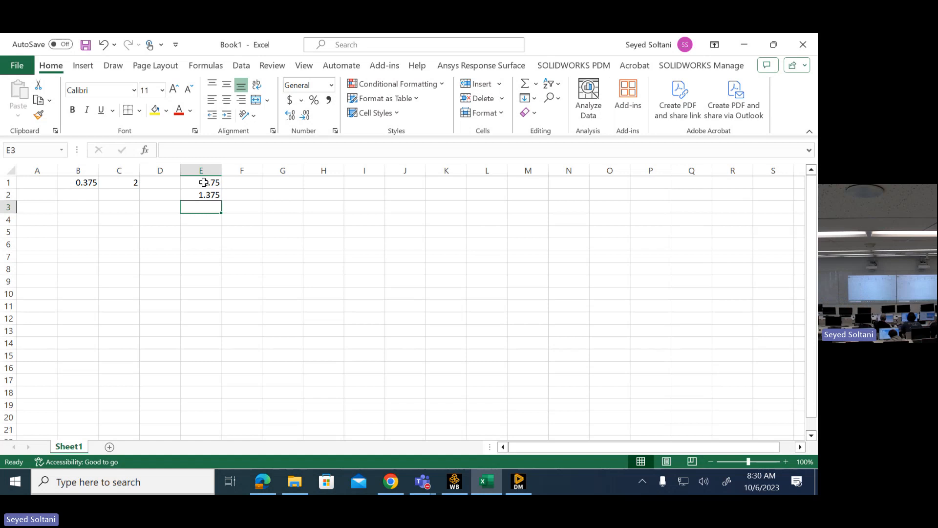
pyautogui.click(745, 45)
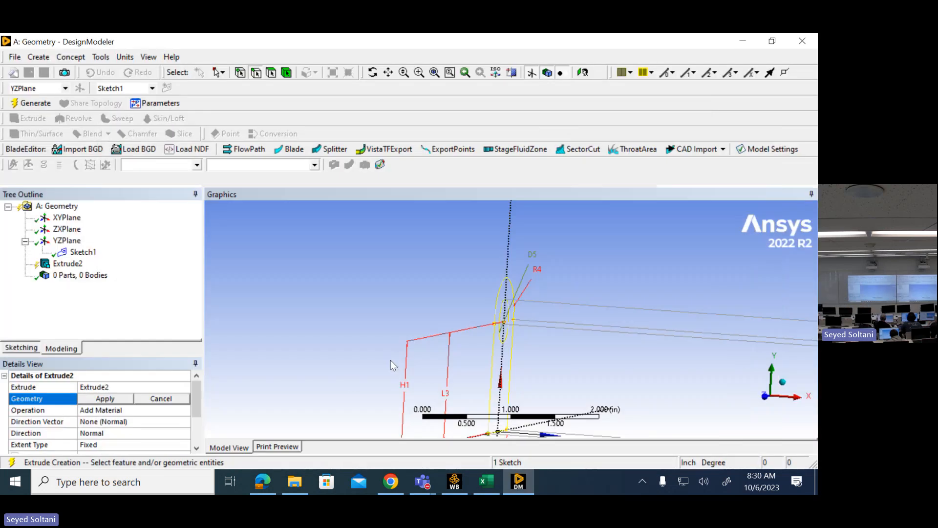
# - Extrude the arm profile in direction Both - Symmetric with a depth of 1.375 in, and generate the body
pyautogui.scroll(-5, 386, 298)
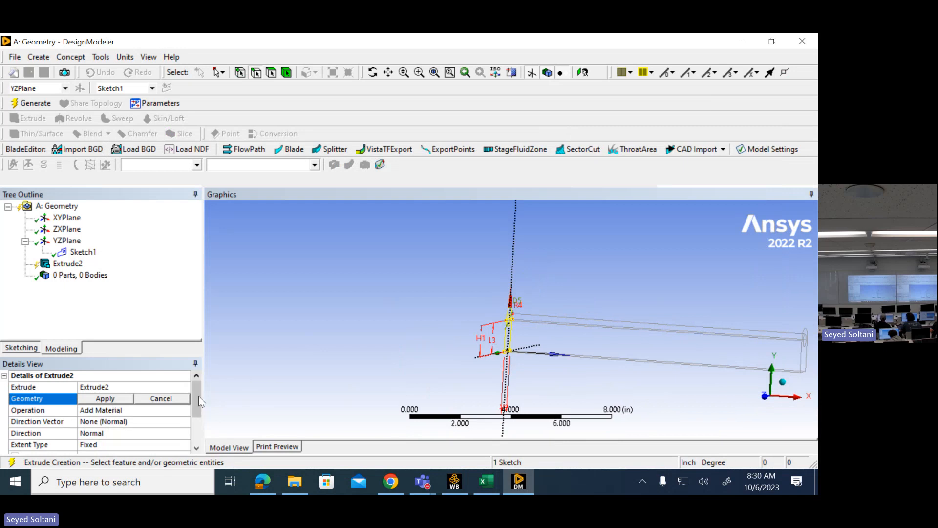
pyautogui.scroll(-2, 199, 400)
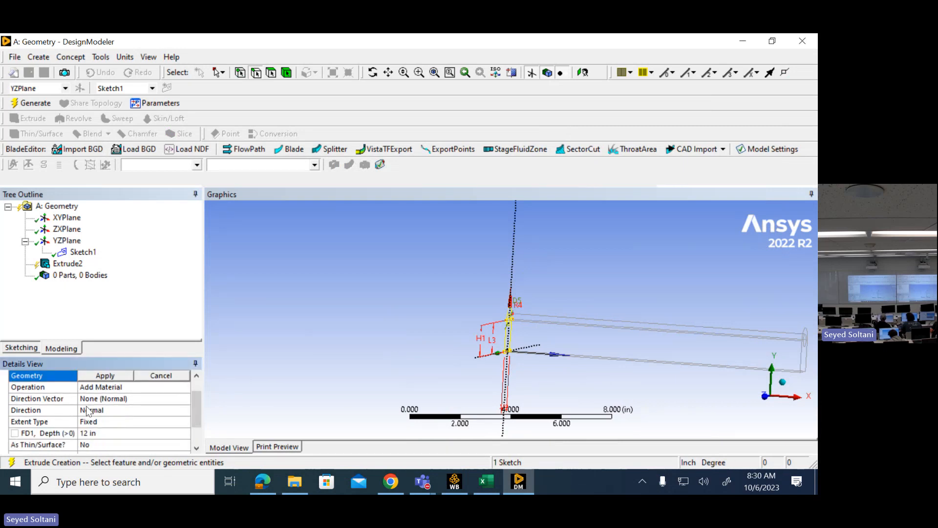
pyautogui.click(99, 414)
pyautogui.click(185, 410)
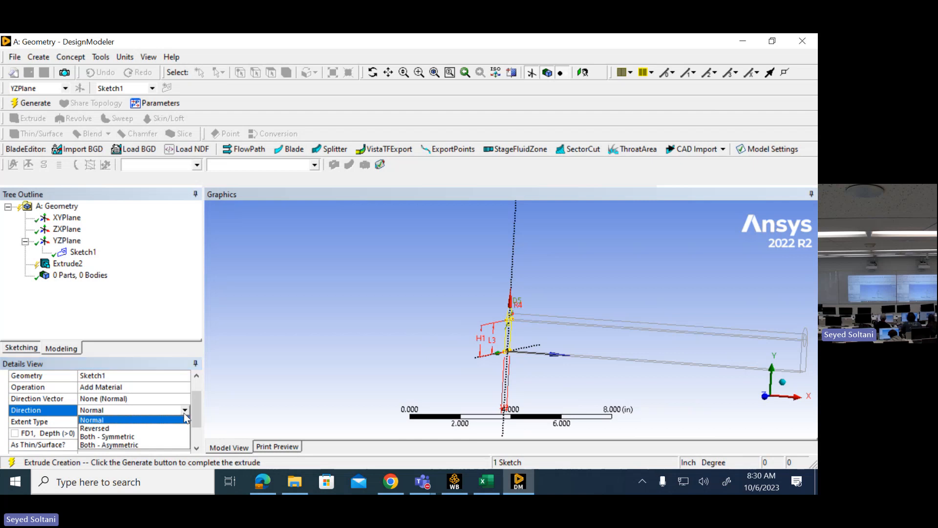
pyautogui.click(133, 437)
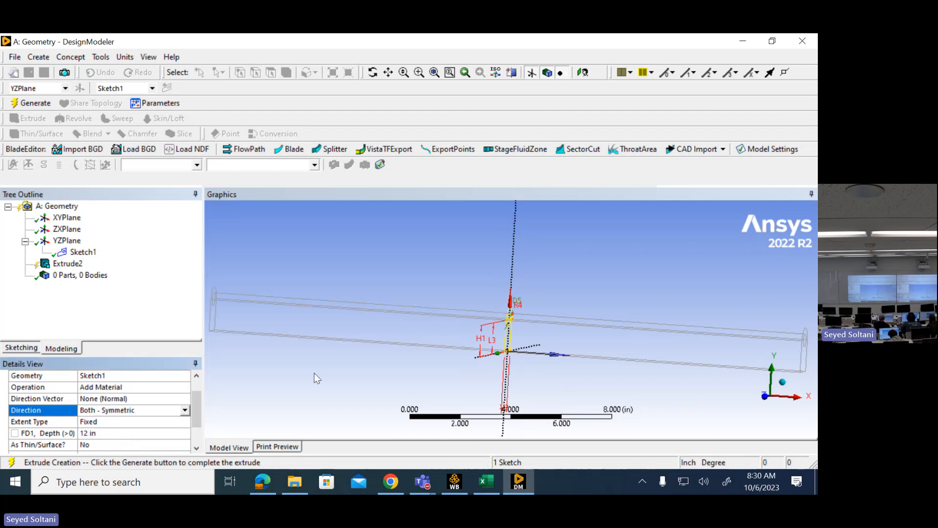
pyautogui.click(138, 434)
pyautogui.write('1.375')
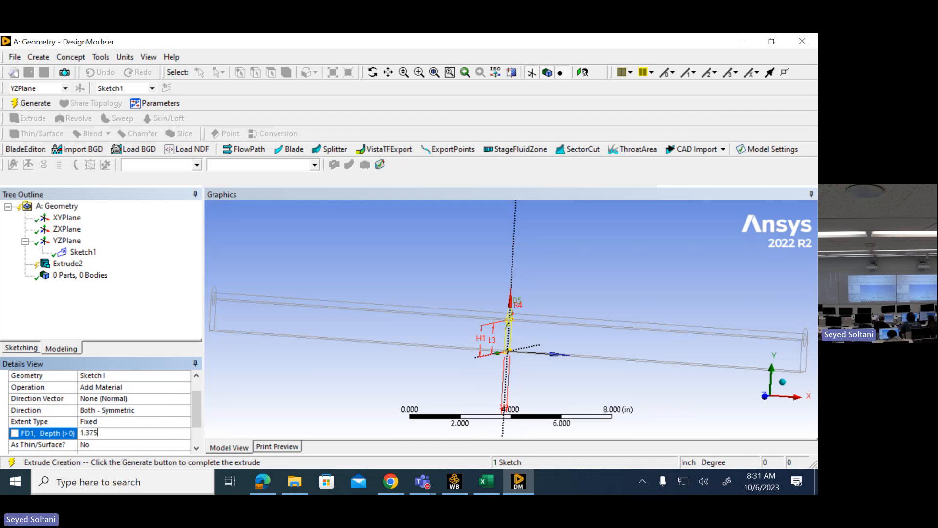
pyautogui.press('Return')
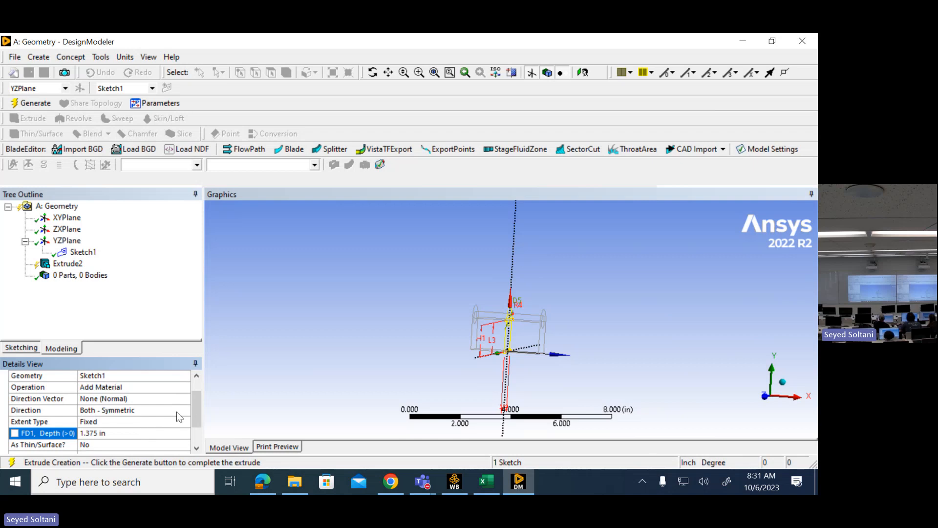
pyautogui.moveTo(195, 407)
pyautogui.mouseDown()
pyautogui.moveTo(200, 427)
pyautogui.moveTo(197, 397)
pyautogui.mouseUp()
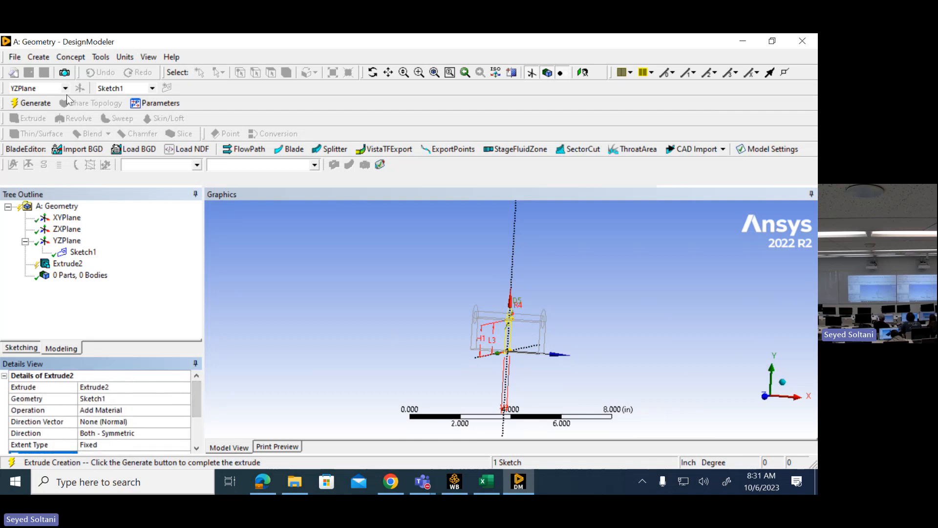
pyautogui.click(33, 103)
# - Inspect the extruded yoke block from several angles and compare it with the Yoke Support drawing in the PDF
pyautogui.moveTo(415, 345); pyautogui.dragTo(329, 352, button='middle')
pyautogui.moveTo(396, 292)
pyautogui.mouseDown(button='middle')
pyautogui.moveTo(392, 307)
pyautogui.moveTo(400, 286)
pyautogui.mouseUp(button='middle')
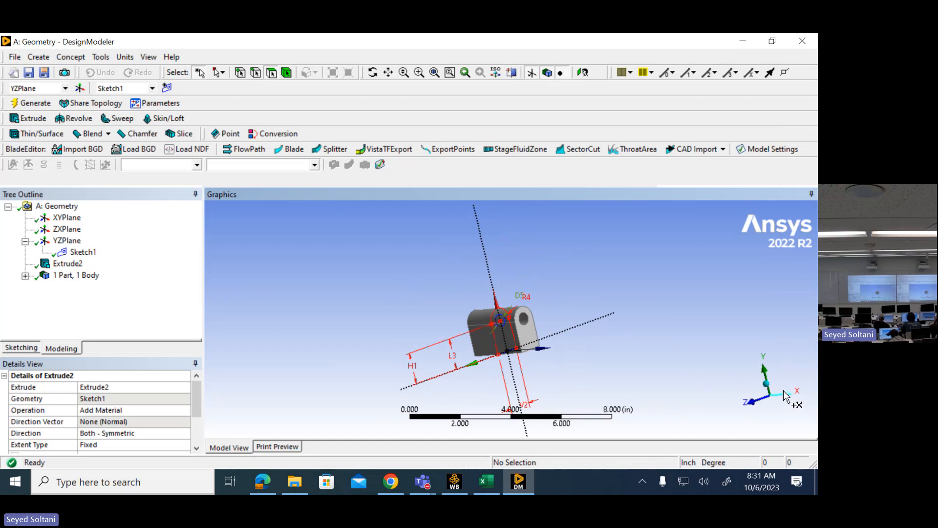
pyautogui.click(799, 402)
pyautogui.scroll(5, 581, 341)
pyautogui.moveTo(582, 341); pyautogui.dragTo(714, 342, button='middle')
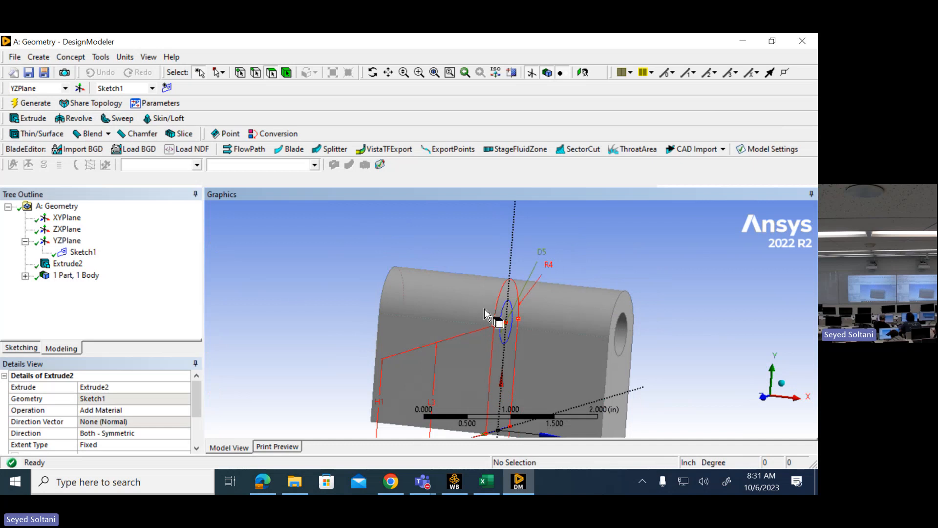
pyautogui.scroll(-2, 498, 320)
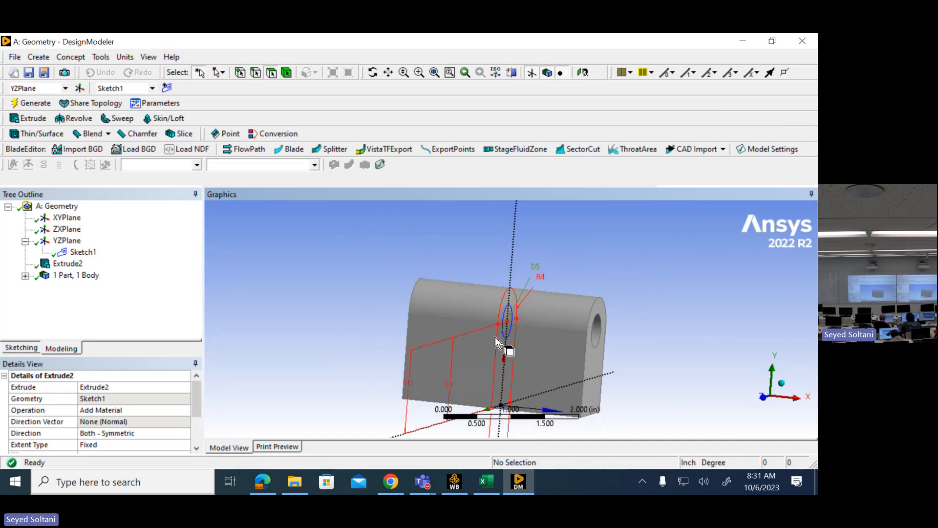
pyautogui.click(267, 486)
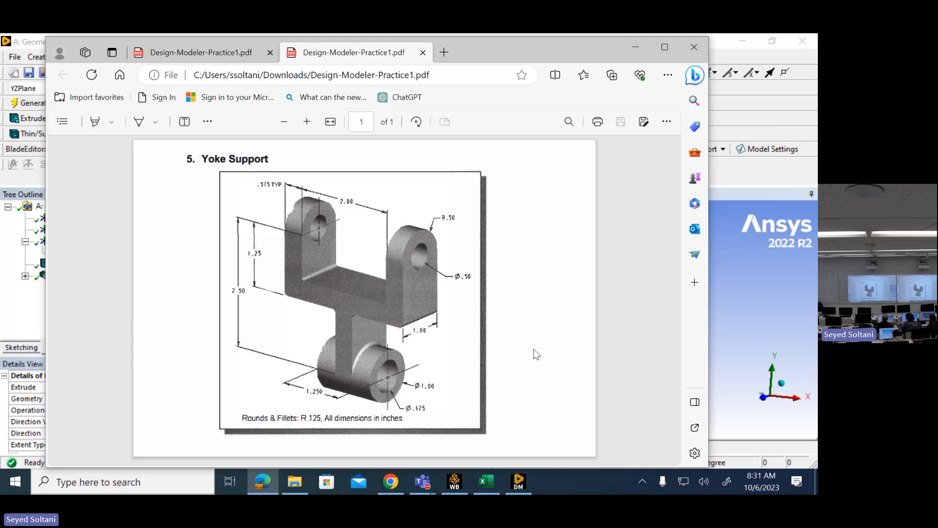
pyautogui.click(734, 285)
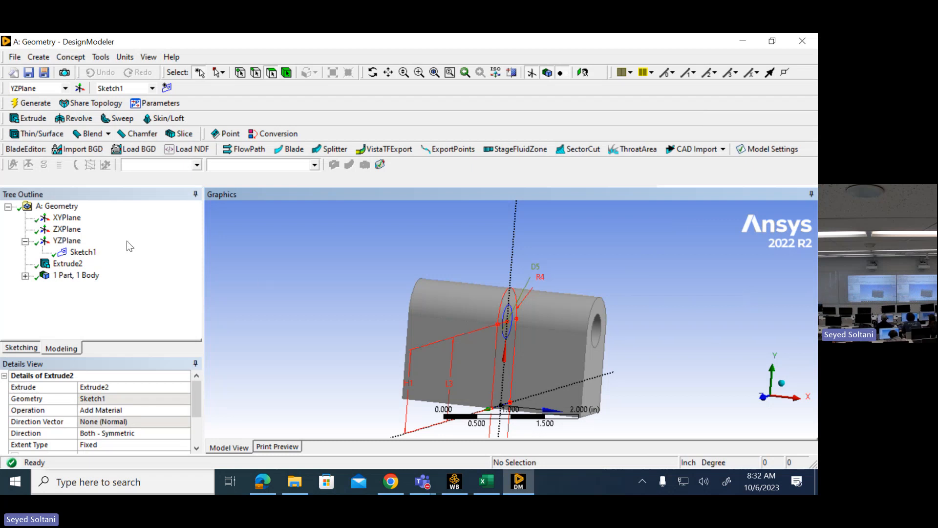
# - Create a new sketch on the XYPlane and draw a rectangle about 1.1 in wide across the vertical axis, extending above the yoke block
pyautogui.click(69, 219)
pyautogui.click(168, 88)
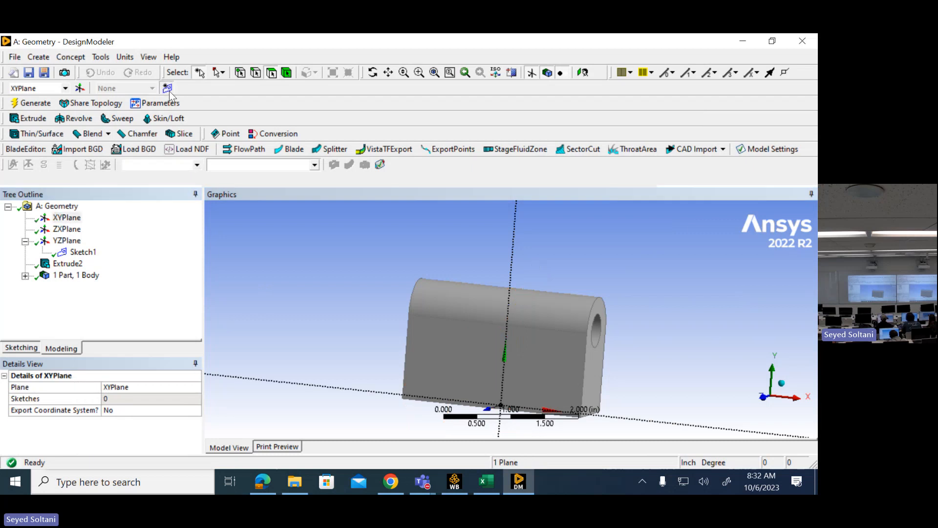
pyautogui.click(762, 397)
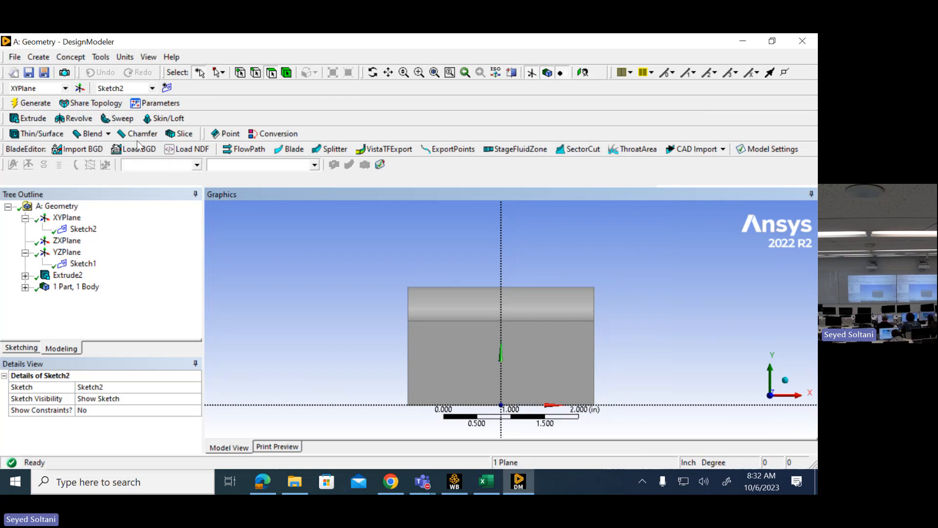
pyautogui.click(28, 347)
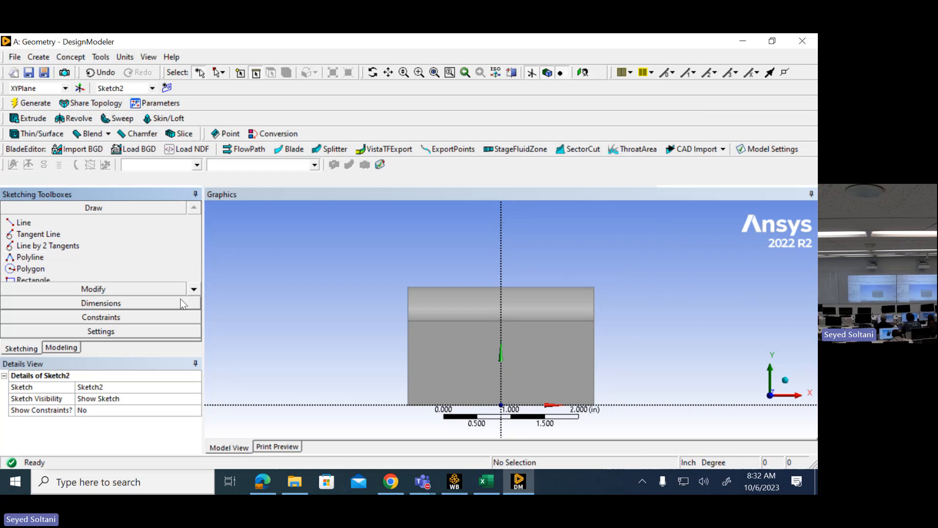
pyautogui.click(194, 290)
pyautogui.click(112, 269)
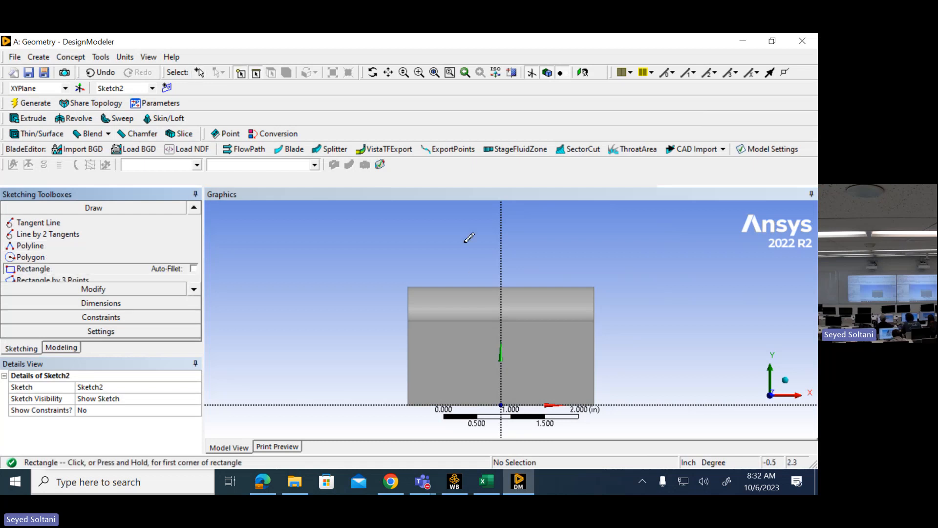
pyautogui.click(463, 231)
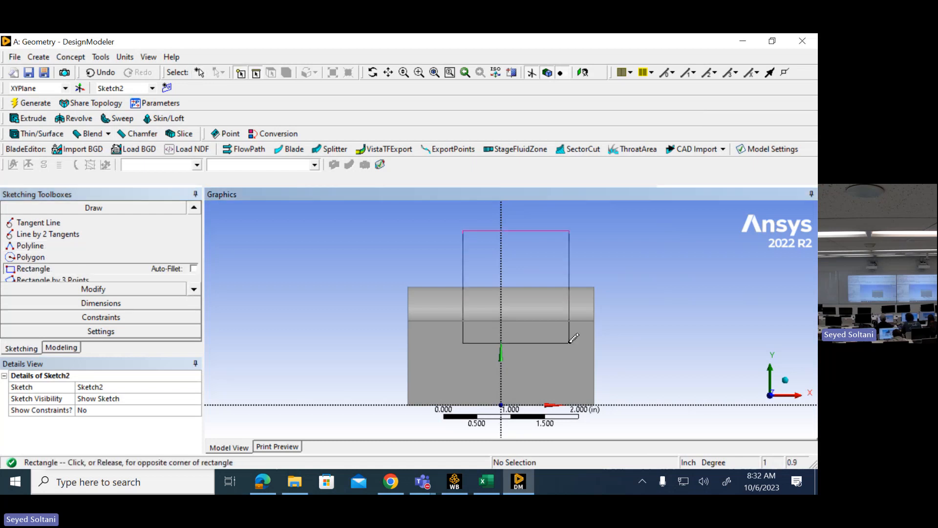
pyautogui.click(542, 383)
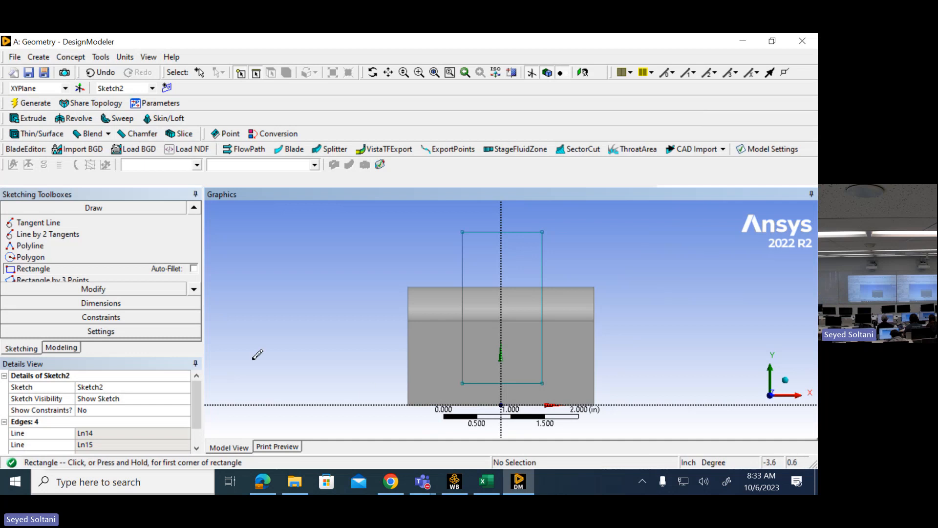
# - Apply a Symmetry constraint to the rectangle's two vertical sides about the vertical Y axis
pyautogui.click(123, 322)
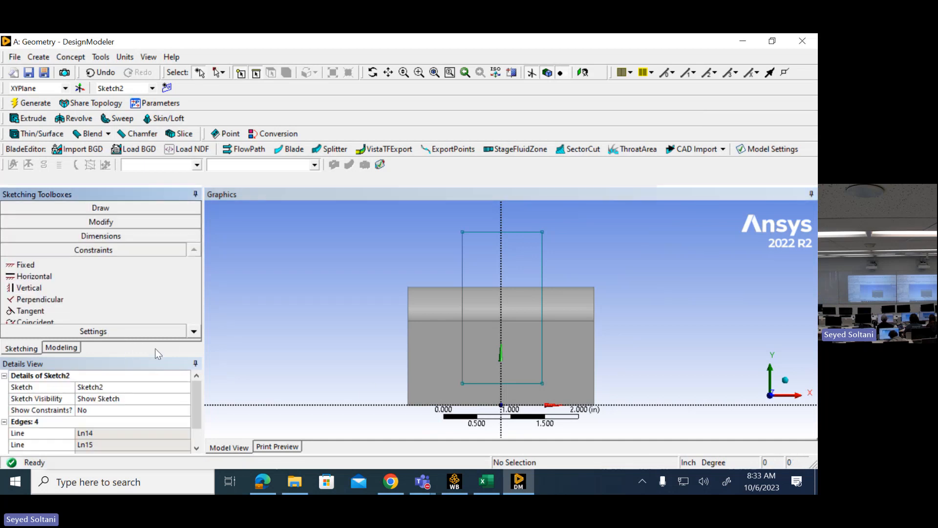
pyautogui.click(195, 332)
pyautogui.click(194, 332)
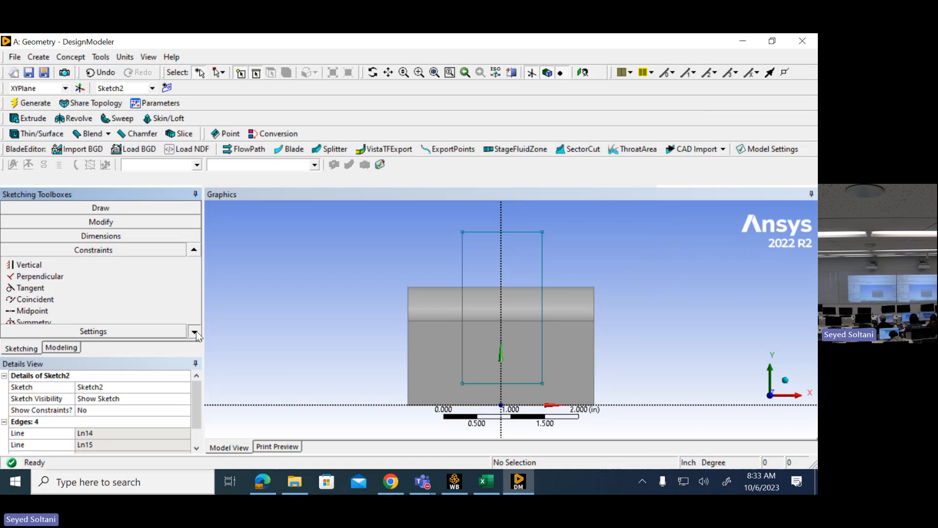
pyautogui.click(195, 331)
pyautogui.click(60, 310)
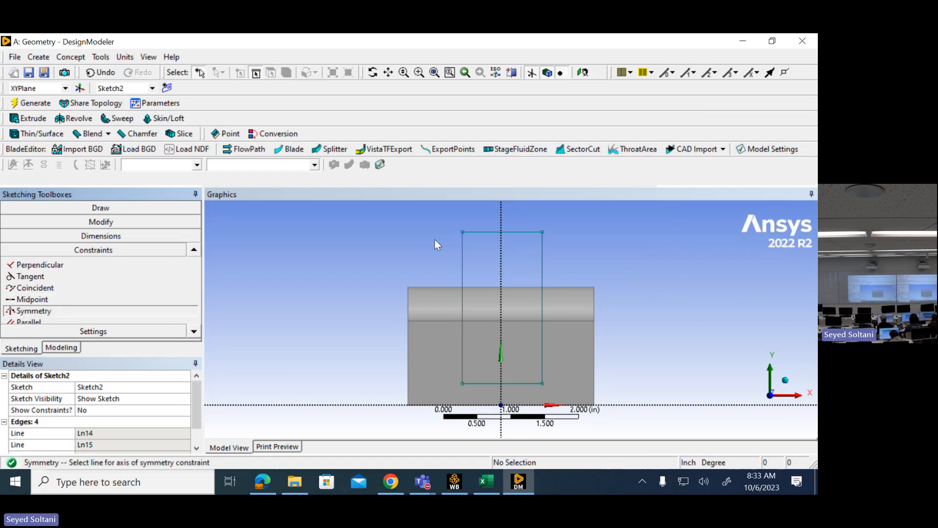
pyautogui.click(501, 210)
pyautogui.click(542, 257)
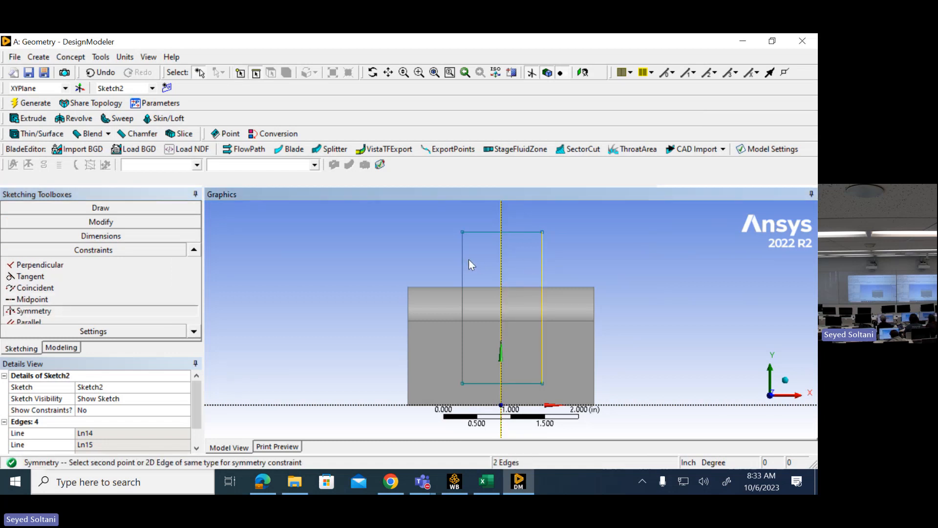
pyautogui.click(463, 266)
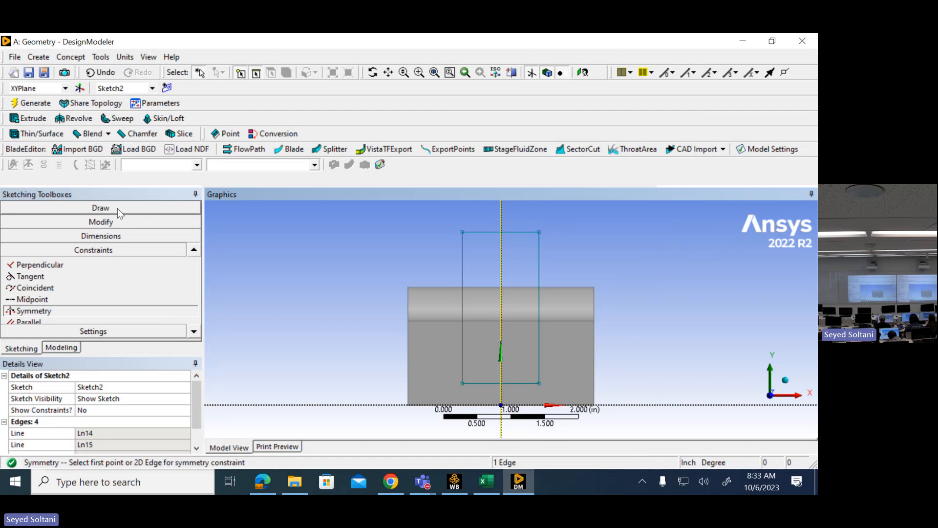
# - Dimension the rectangle's top edge and set its width to 2 in
pyautogui.click(105, 236)
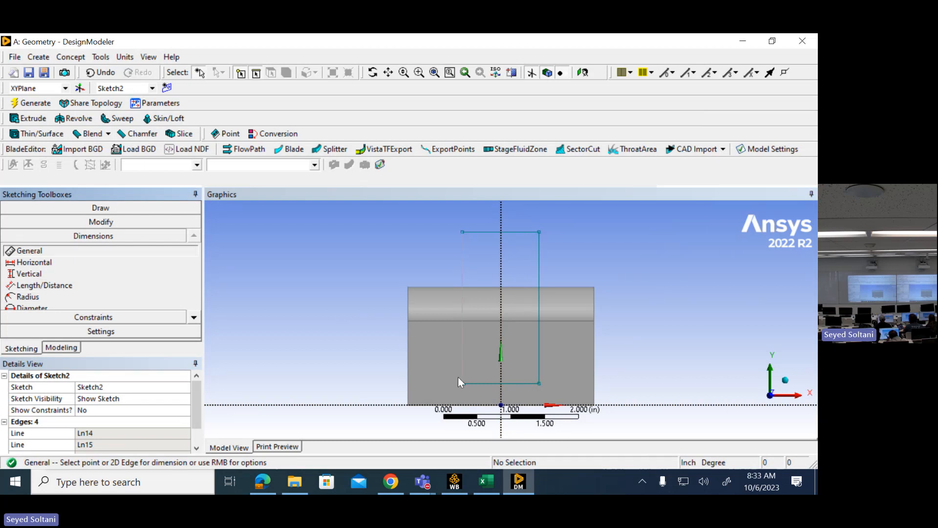
pyautogui.click(492, 232)
pyautogui.click(496, 213)
pyautogui.click(138, 432)
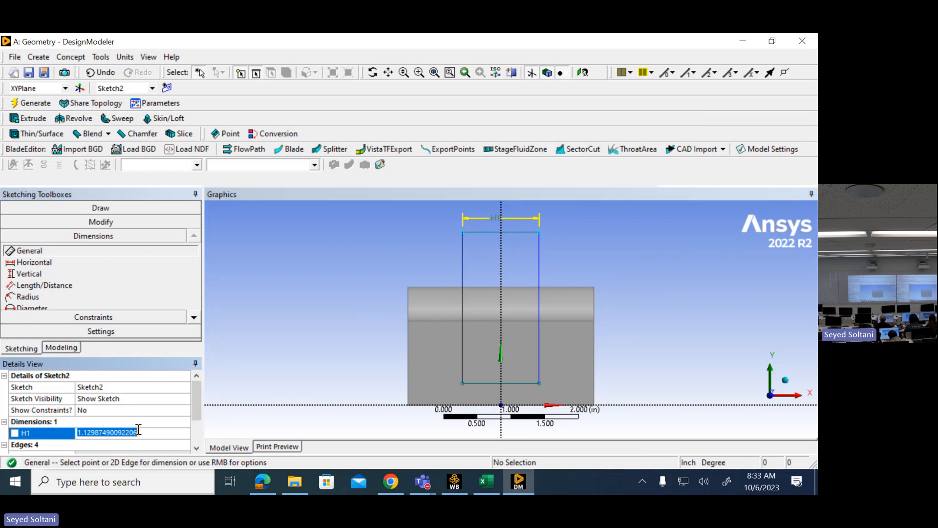
pyautogui.write('2')
pyautogui.press('Return')
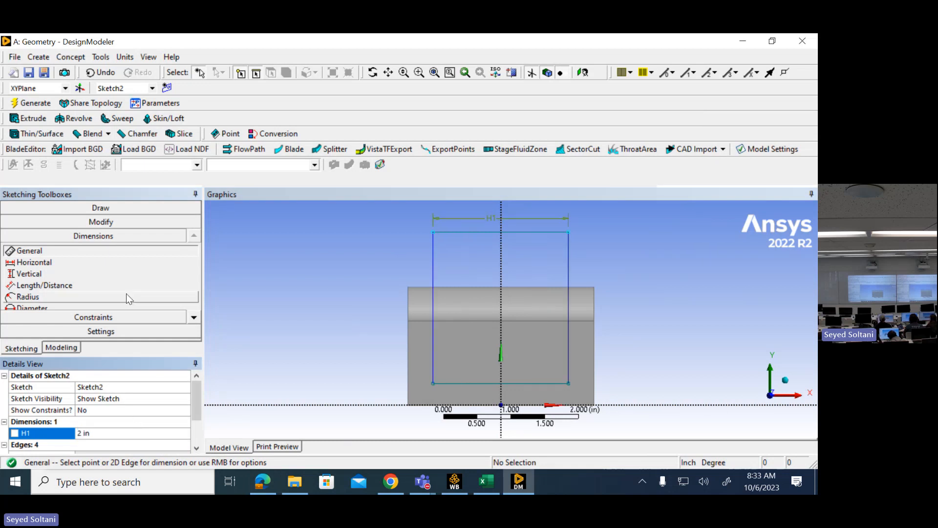
# - Add a Length/Distance dimension between the rectangle's bottom edge and the horizontal axis, and set it to 0.375 in
pyautogui.click(70, 287)
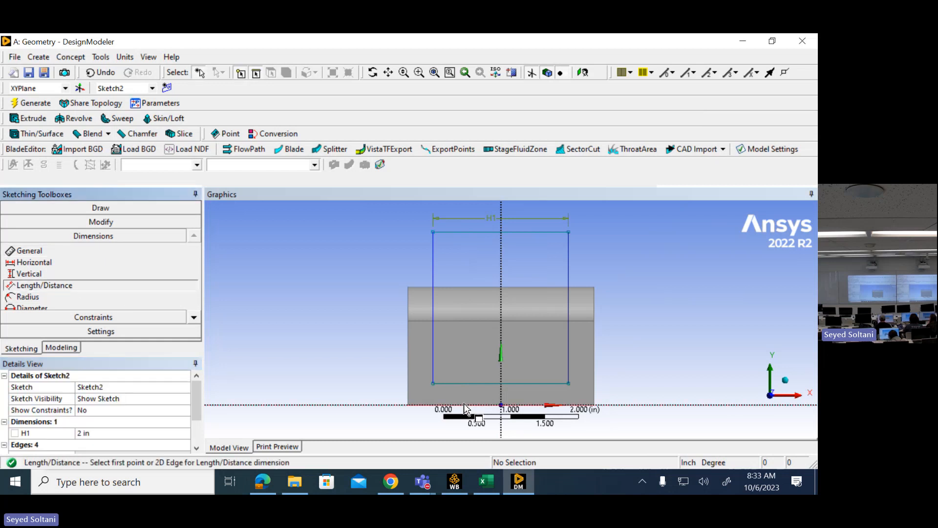
pyautogui.click(469, 389)
pyautogui.click(471, 404)
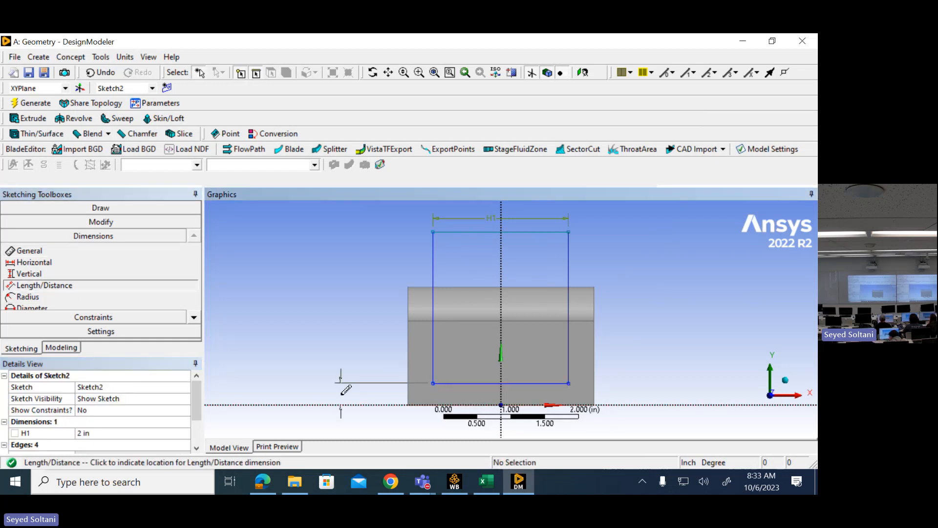
pyautogui.click(341, 386)
pyautogui.click(137, 444)
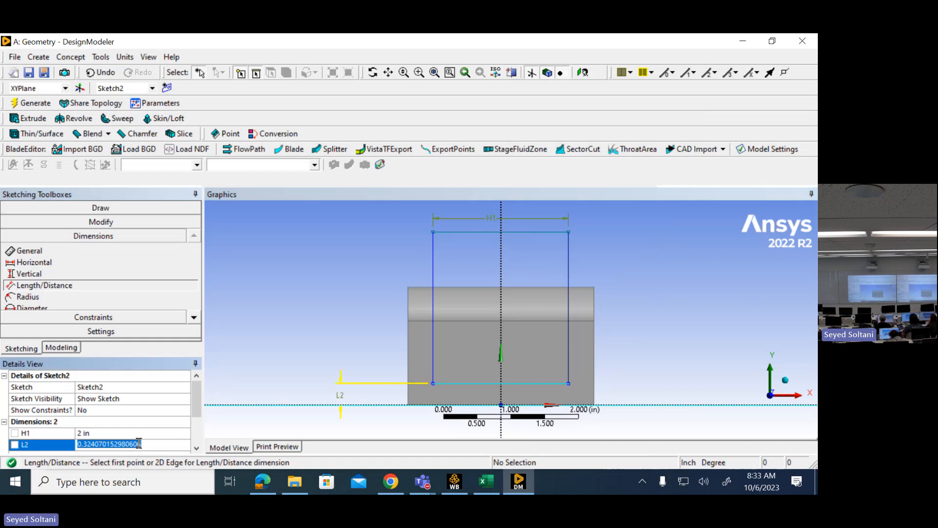
pyautogui.write('0.375')
pyautogui.press('Return')
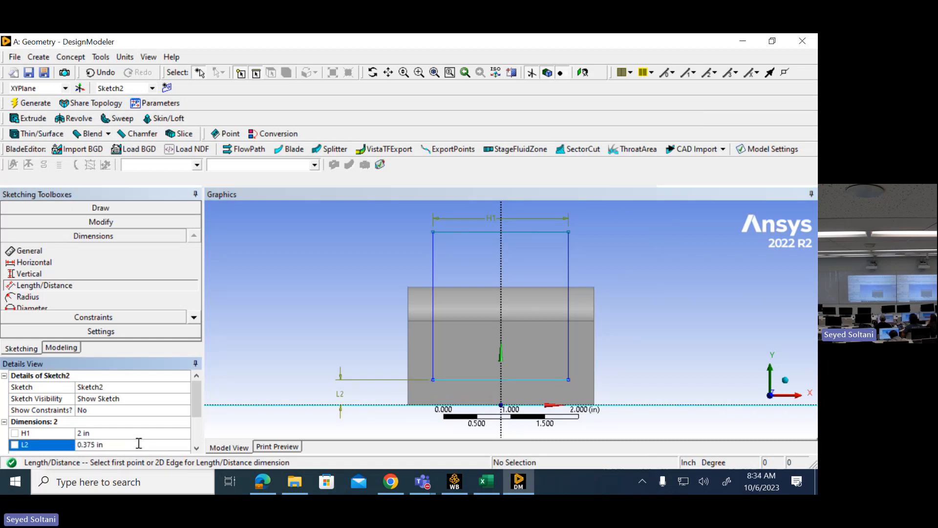
# - Extrude the rectangle sketch with direction Both - Symmetric and extent type Through All, keeping the Add Material operation, and try to generate it
pyautogui.moveTo(244, 260); pyautogui.dragTo(394, 278, button='middle')
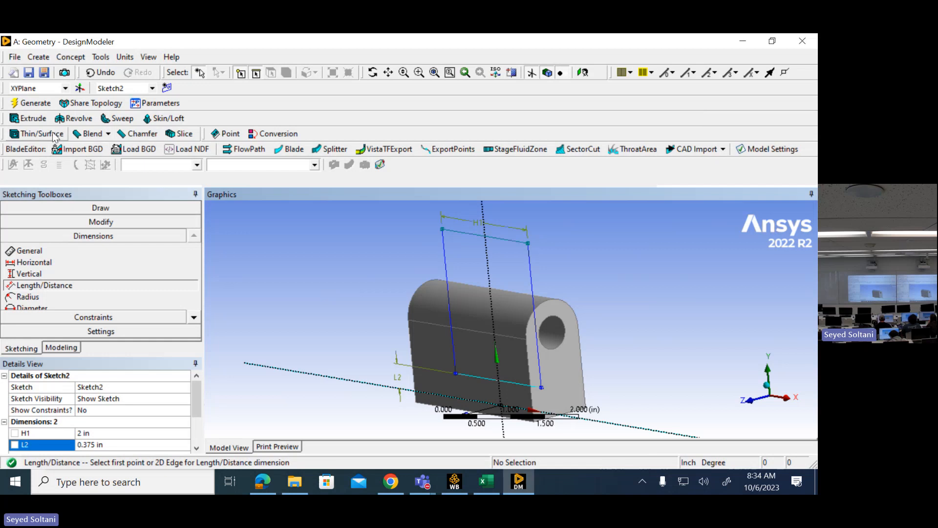
pyautogui.click(32, 120)
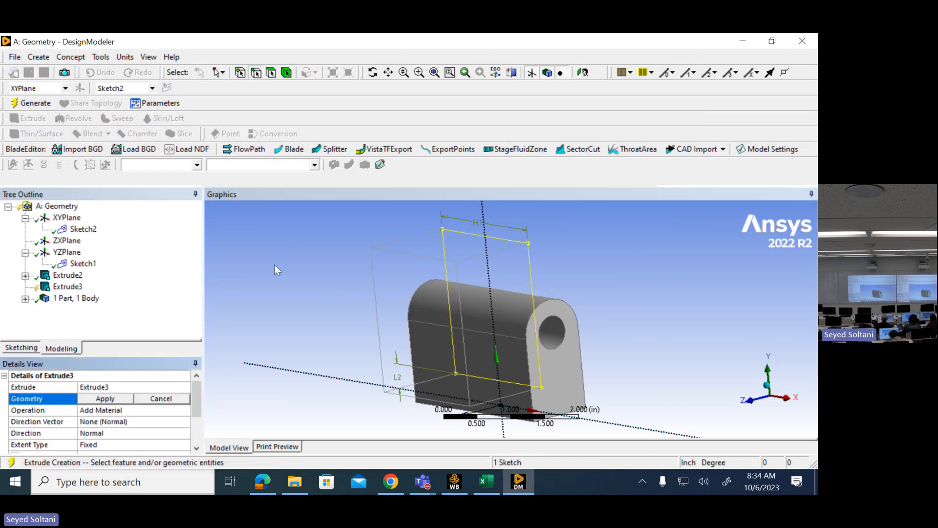
pyautogui.moveTo(192, 398); pyautogui.dragTo(193, 409)
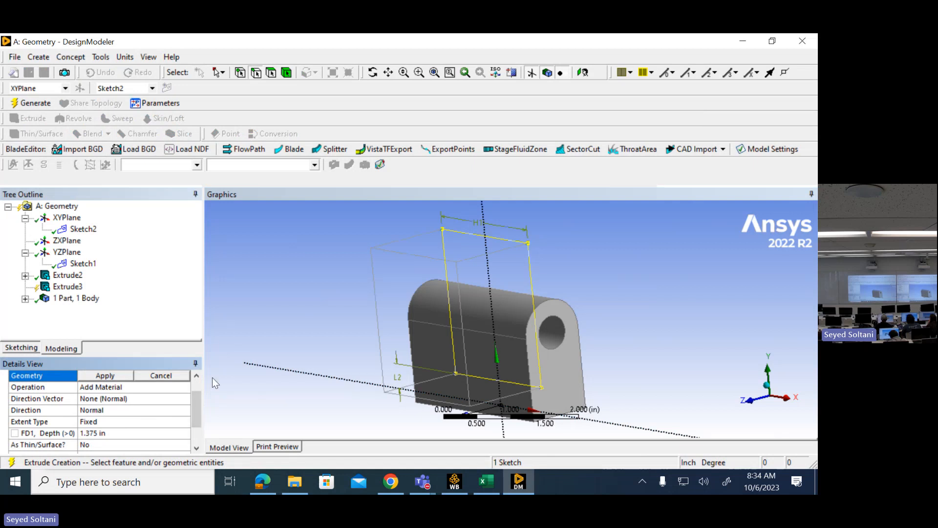
pyautogui.click(120, 409)
pyautogui.click(185, 411)
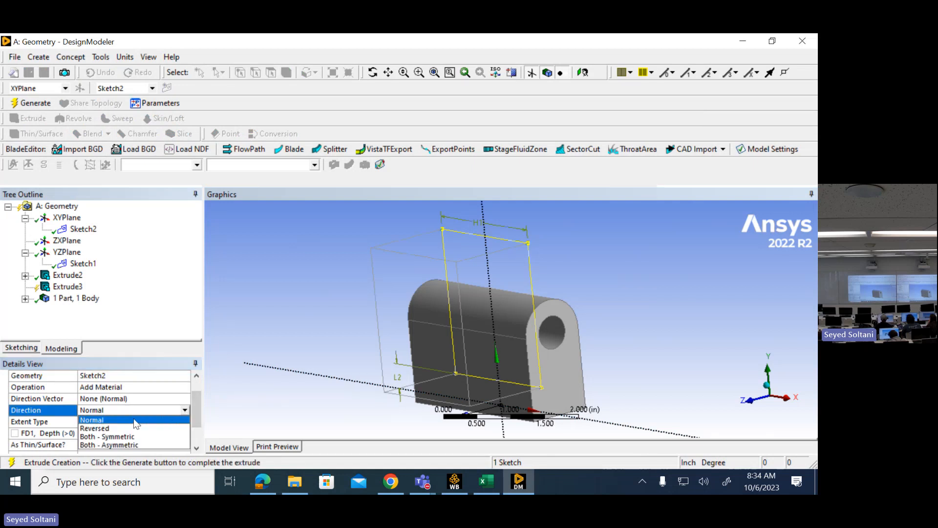
pyautogui.click(127, 435)
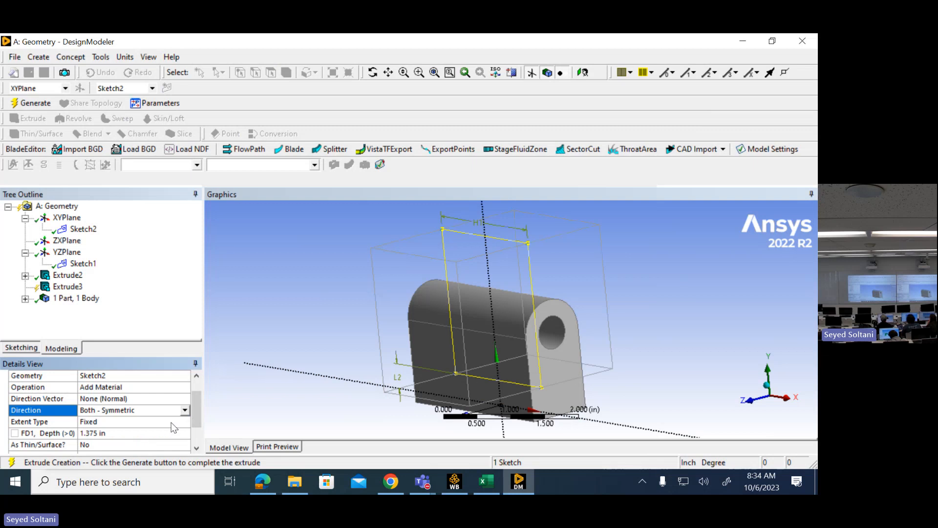
pyautogui.click(142, 423)
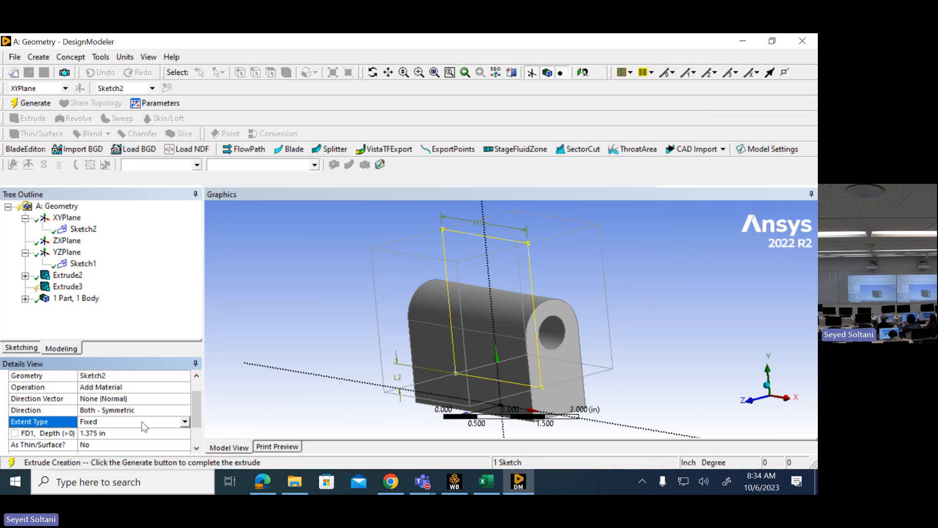
pyautogui.click(185, 423)
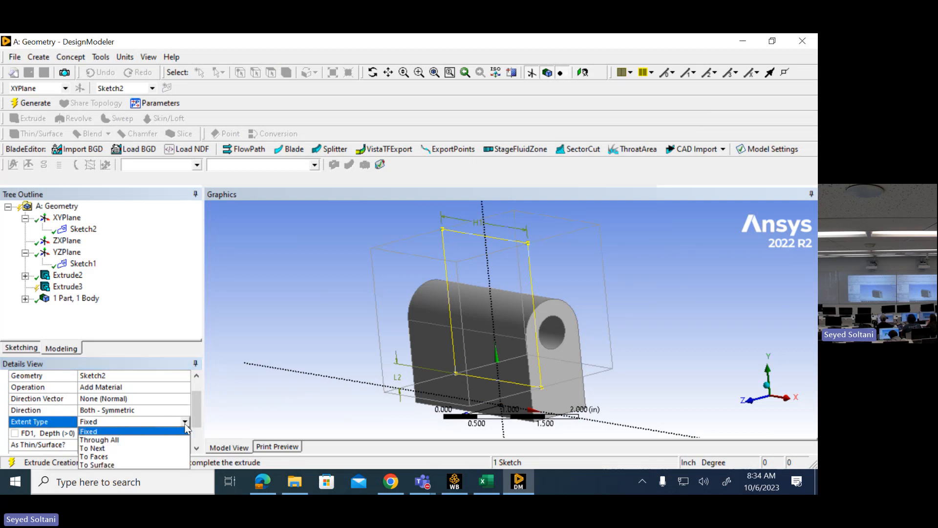
pyautogui.click(140, 441)
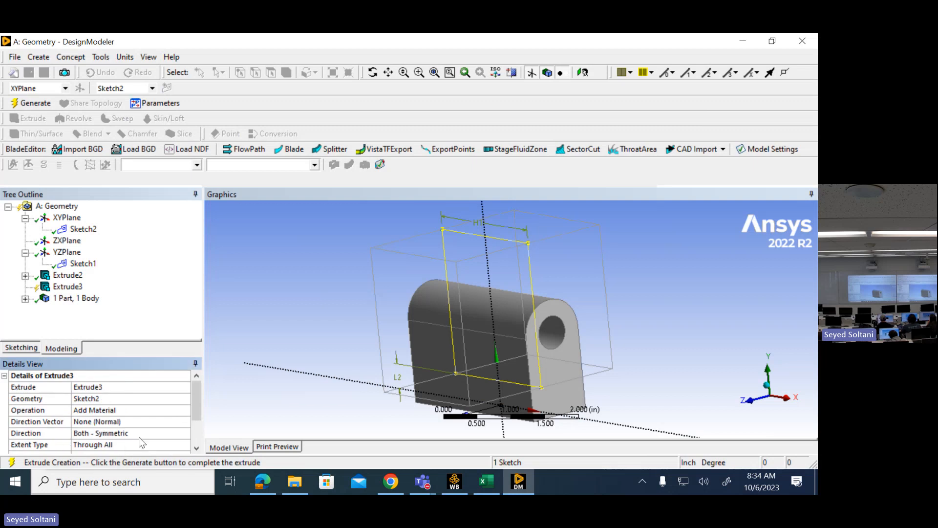
pyautogui.click(35, 103)
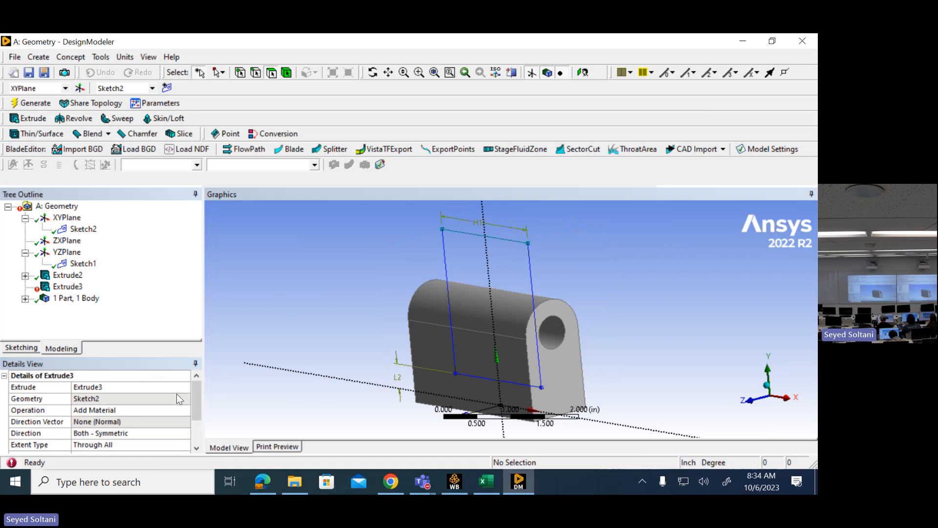
# - Change the rectangle extrusion's operation to Cut Material and generate it to open the slot between the yoke arms
pyautogui.moveTo(196, 397); pyautogui.dragTo(197, 406)
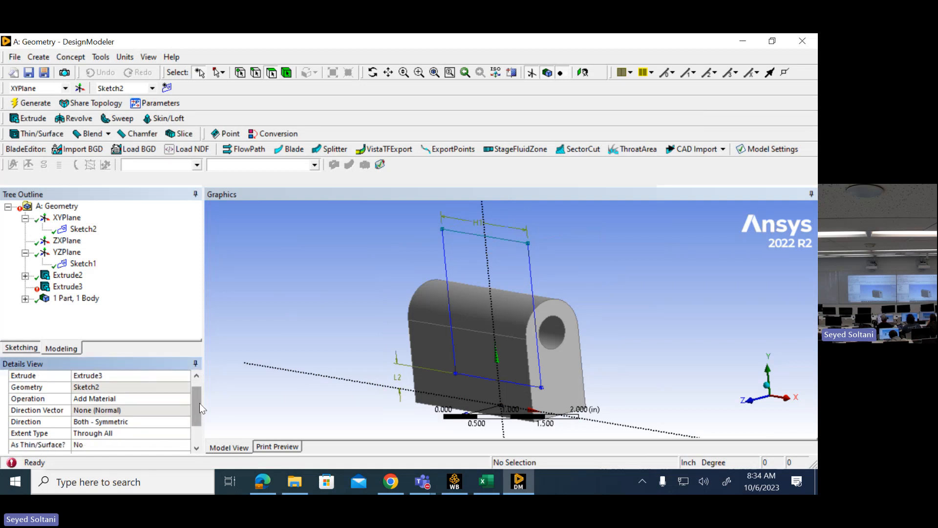
pyautogui.moveTo(198, 402); pyautogui.dragTo(199, 409)
pyautogui.click(129, 413)
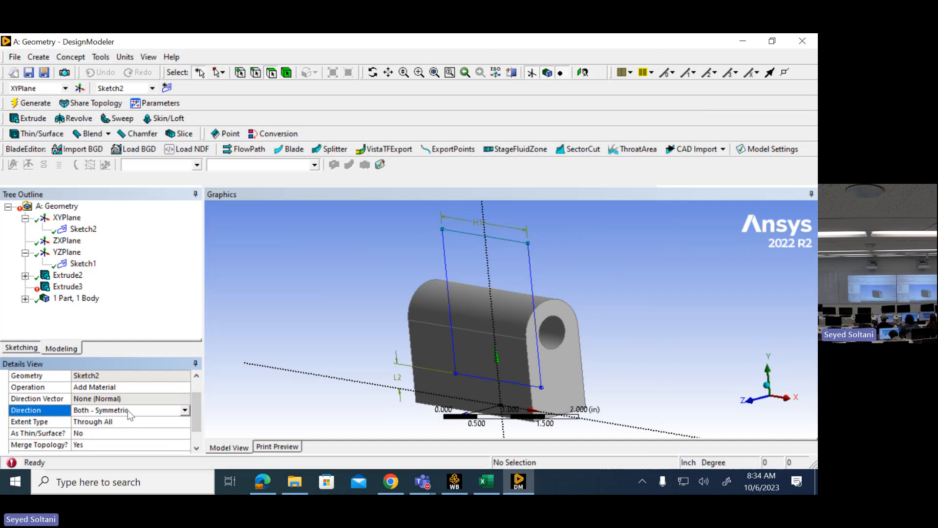
pyautogui.click(125, 387)
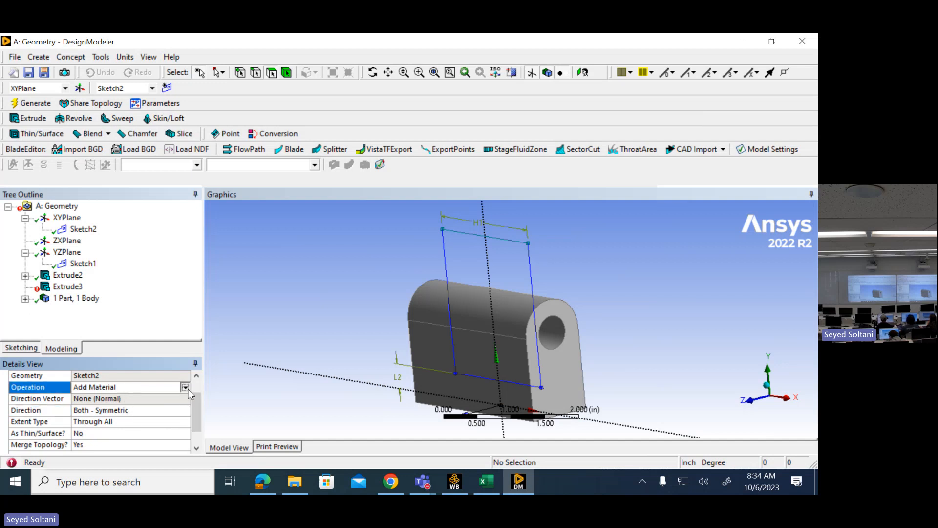
pyautogui.click(188, 387)
pyautogui.click(118, 413)
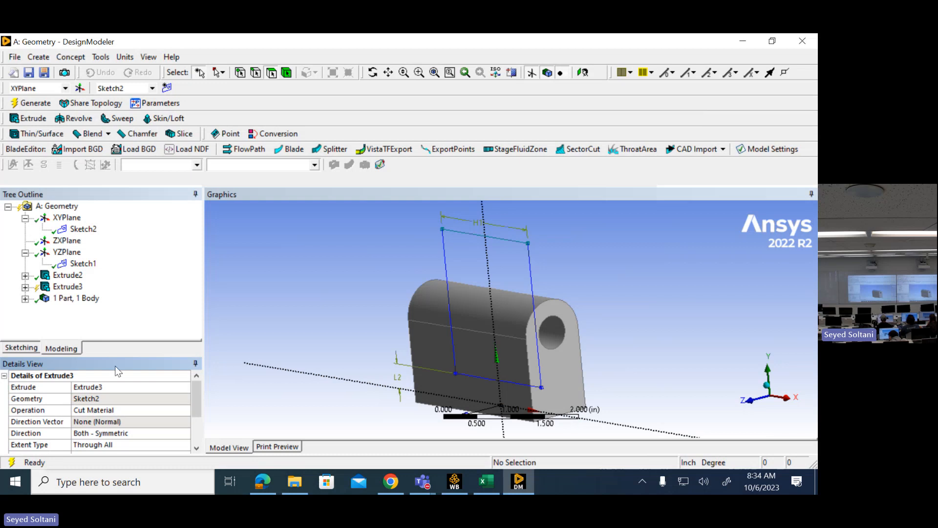
pyautogui.click(30, 103)
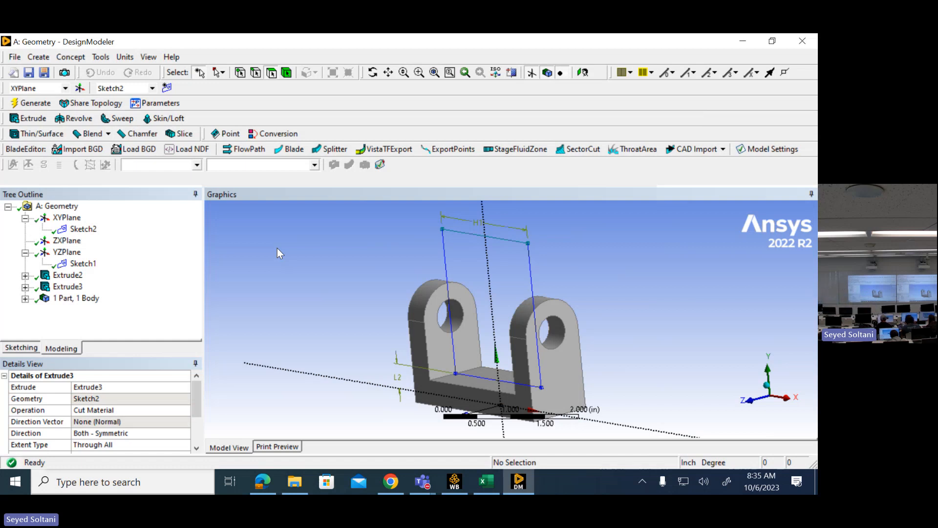
# - Compare the cut yoke body with the Yoke Support drawing in the PDF in Edge, and return to DesignModeler
pyautogui.scroll(-3, 470, 251)
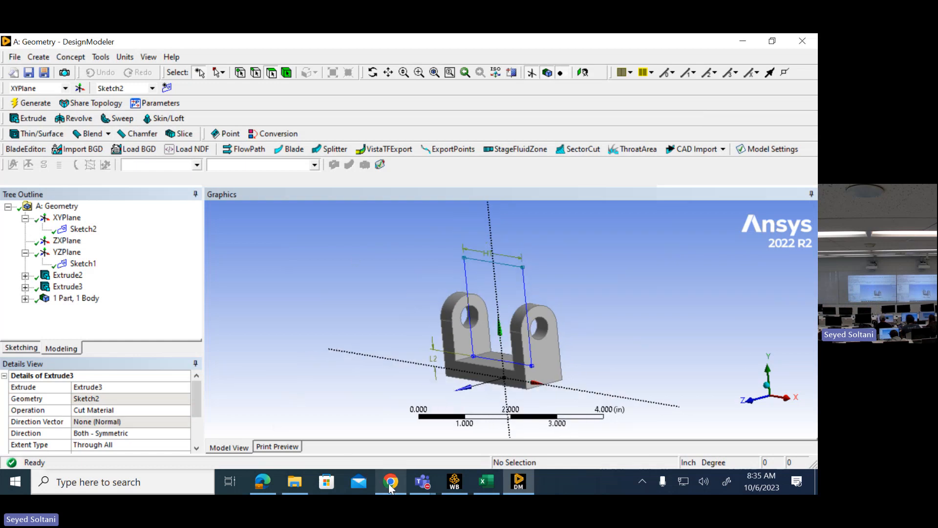
pyautogui.click(262, 483)
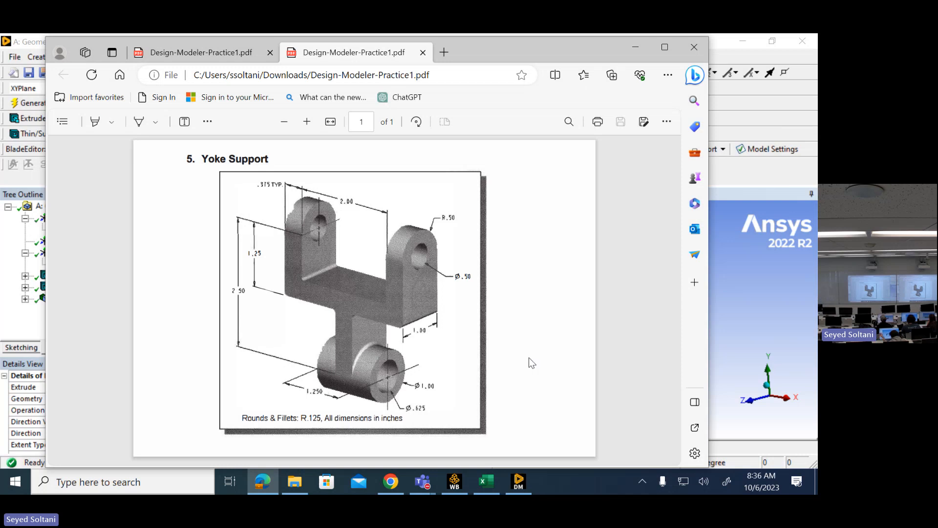
pyautogui.click(519, 487)
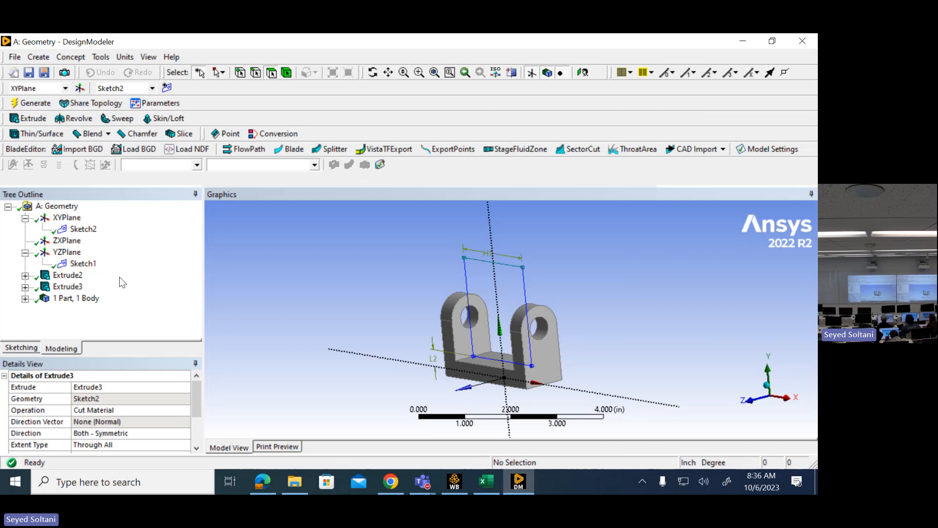
# - Create a new sketch on YZPlane, face it squarely, check the lower cylinder in the Edge PDF drawing, and return to DesignModeler's sketching mode
pyautogui.click(68, 252)
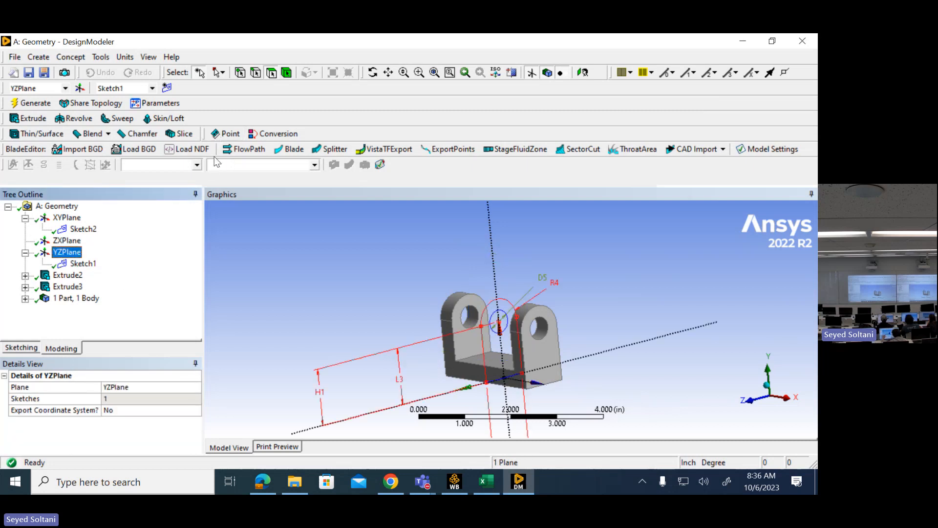
pyautogui.scroll(-3, 532, 330)
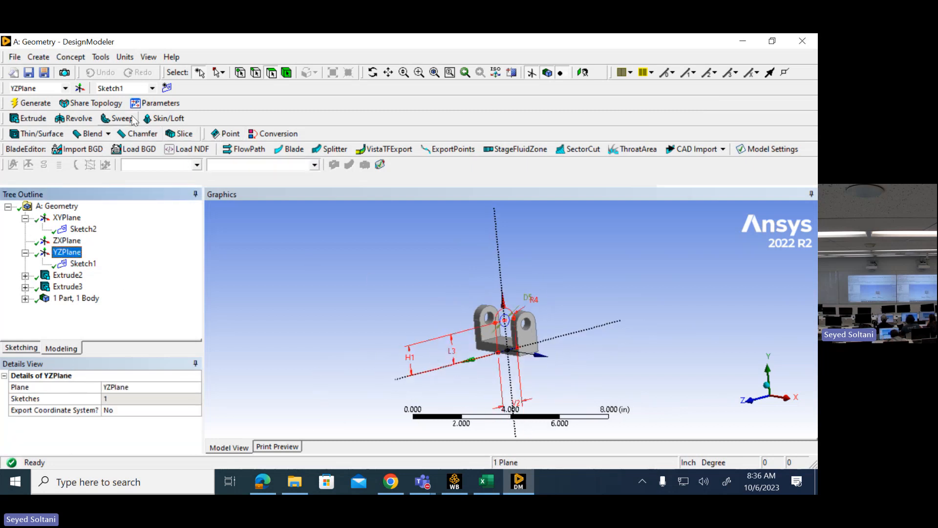
pyautogui.click(167, 88)
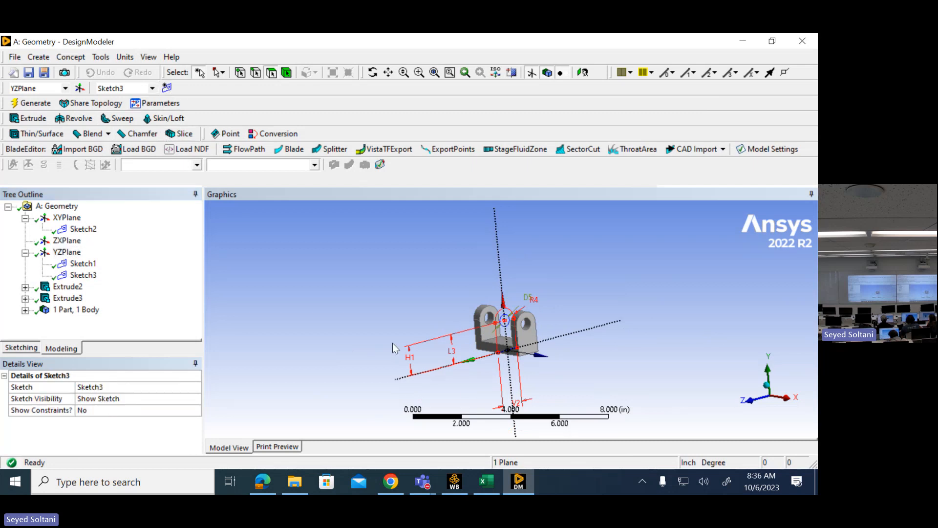
pyautogui.click(787, 404)
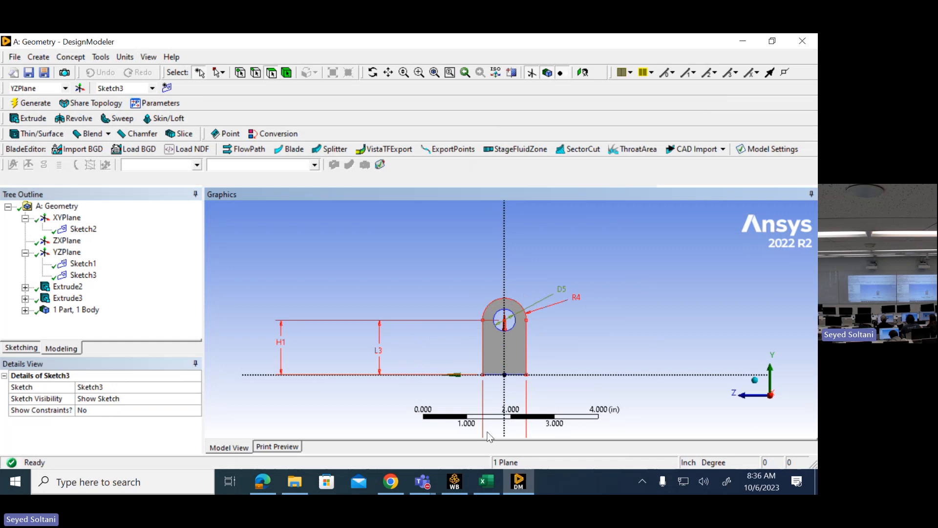
pyautogui.click(272, 478)
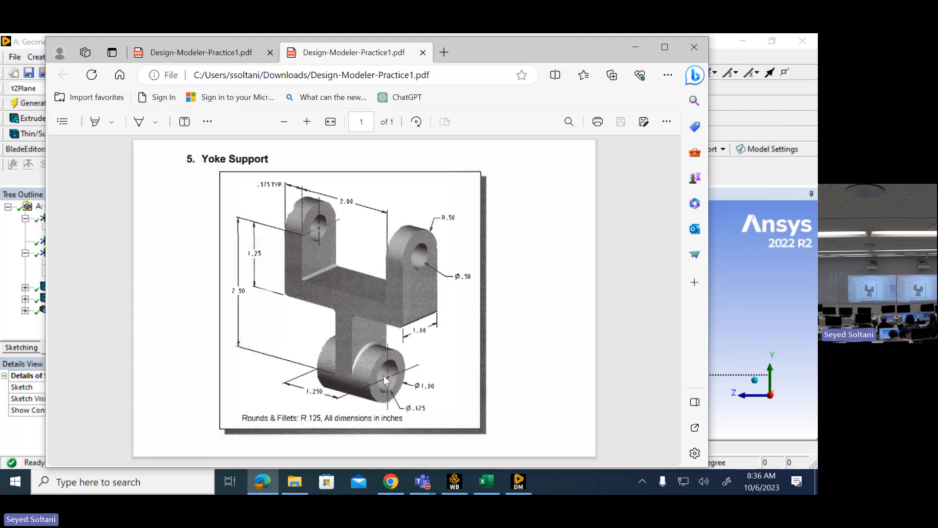
pyautogui.click(634, 48)
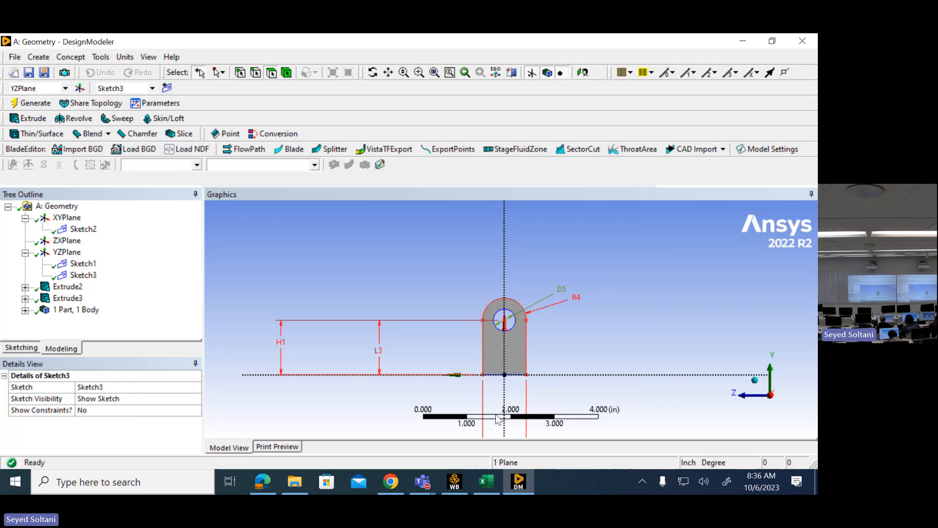
pyautogui.click(388, 72)
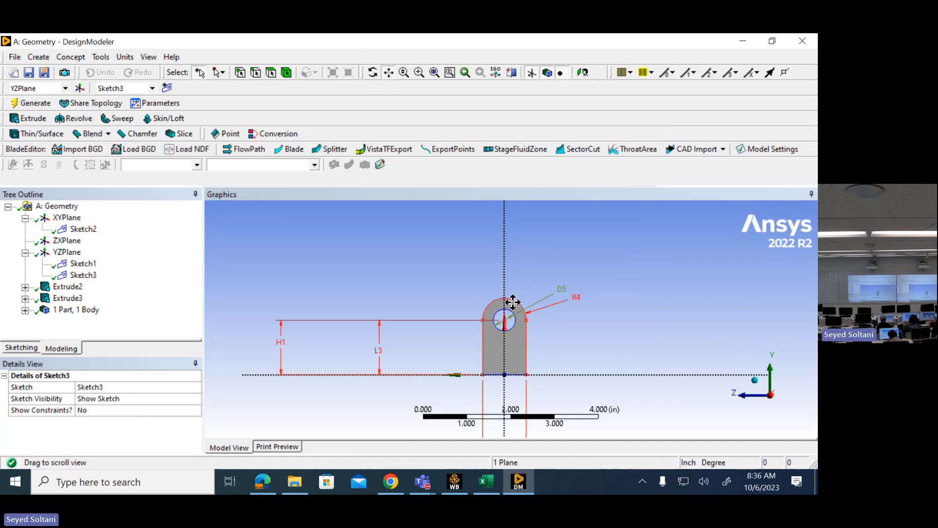
pyautogui.moveTo(519, 299)
pyautogui.mouseDown()
pyautogui.moveTo(561, 277)
pyautogui.moveTo(562, 254)
pyautogui.mouseUp()
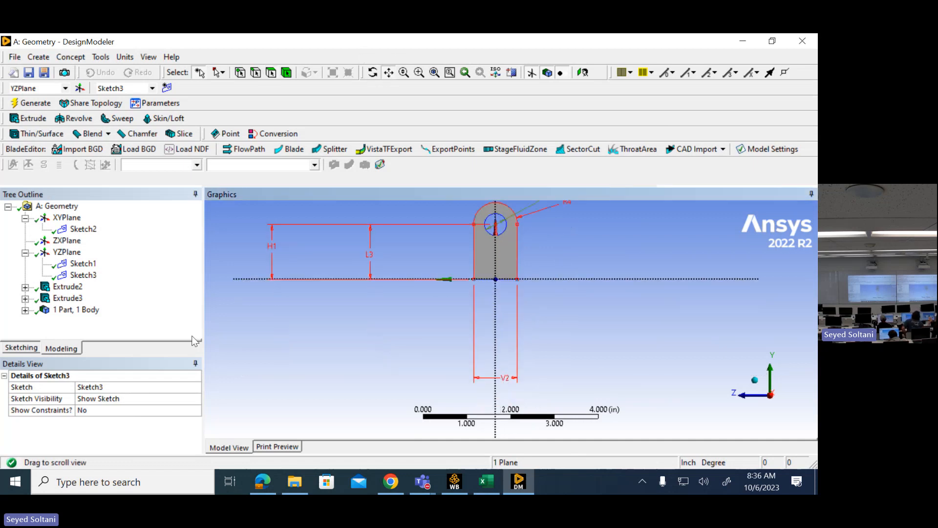
pyautogui.click(27, 346)
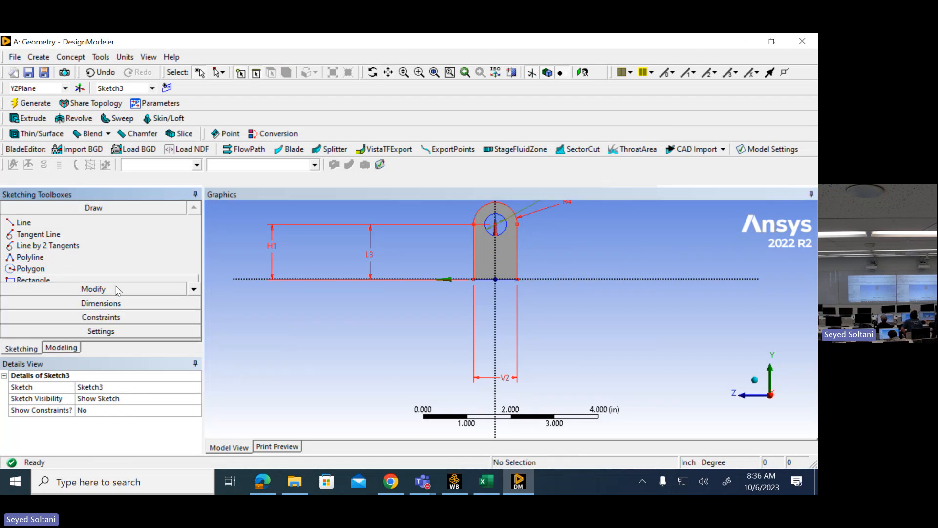
pyautogui.scroll(-1, 10, 269)
pyautogui.click(12, 269)
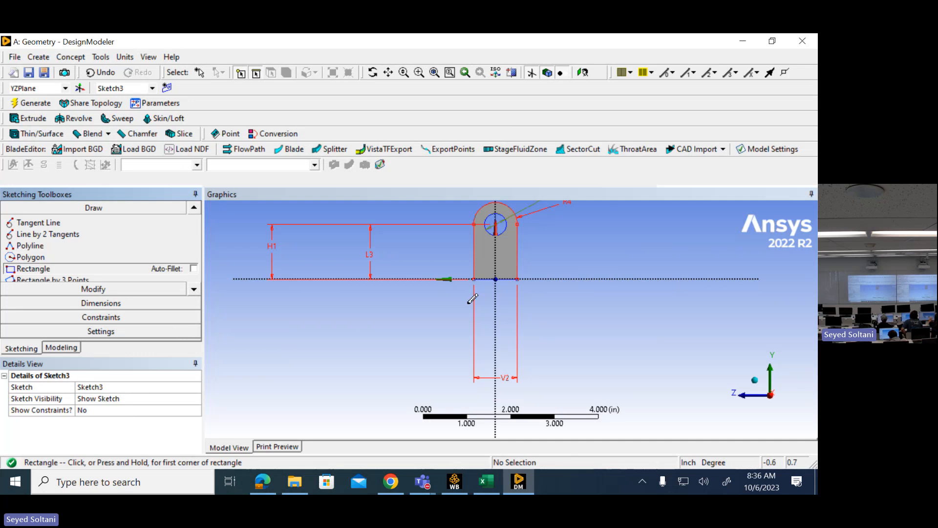
pyautogui.click(481, 290)
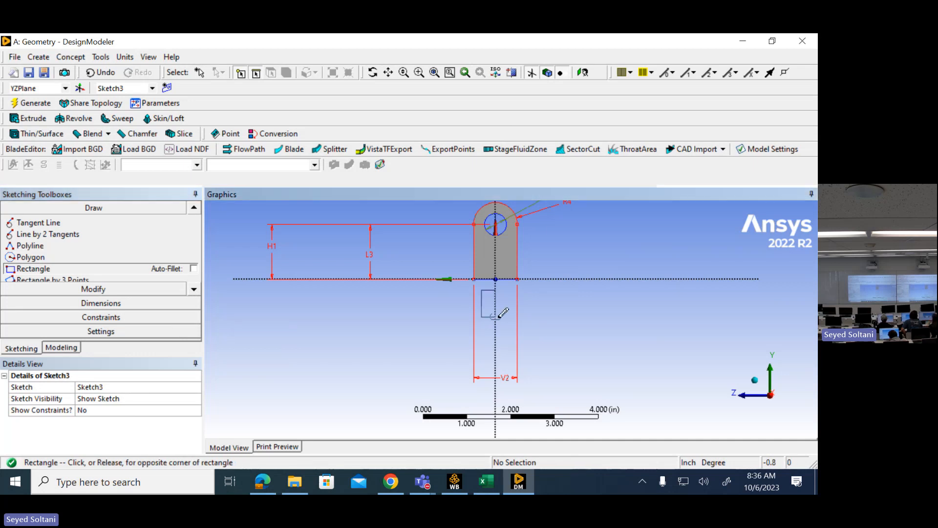
pyautogui.click(518, 338)
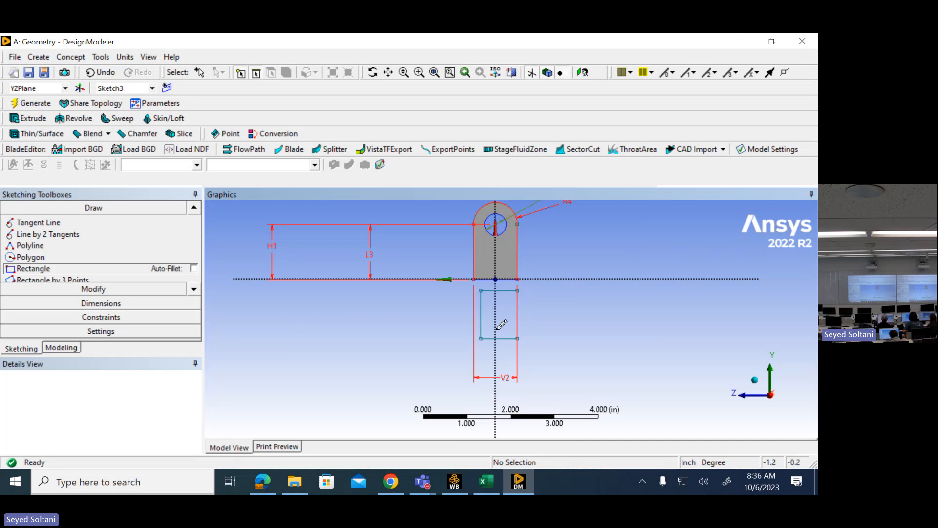
pyautogui.hotkey('ctrl', 'z')
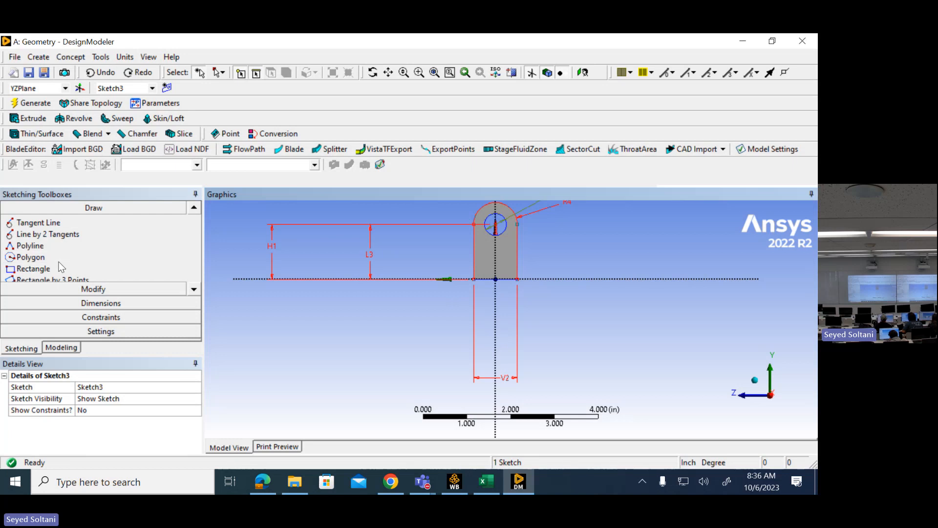
# - Draw a rectangle about 1.35 in tall straddling the vertical axis, with its top edge on the horizontal axis below the yoke profile
pyautogui.click(35, 268)
pyautogui.click(486, 278)
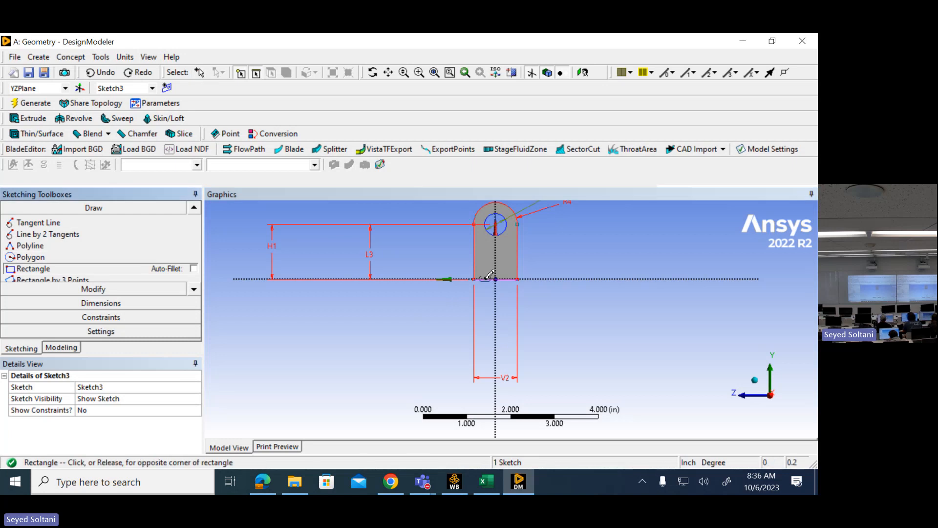
pyautogui.click(509, 338)
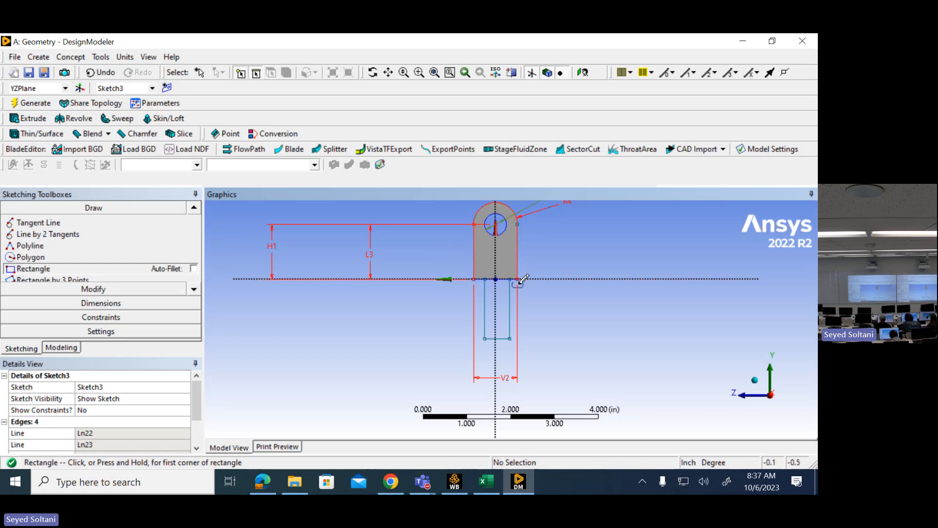
# - Apply a Symmetry constraint to the rectangle's two vertical sides about the vertical axis
pyautogui.click(115, 318)
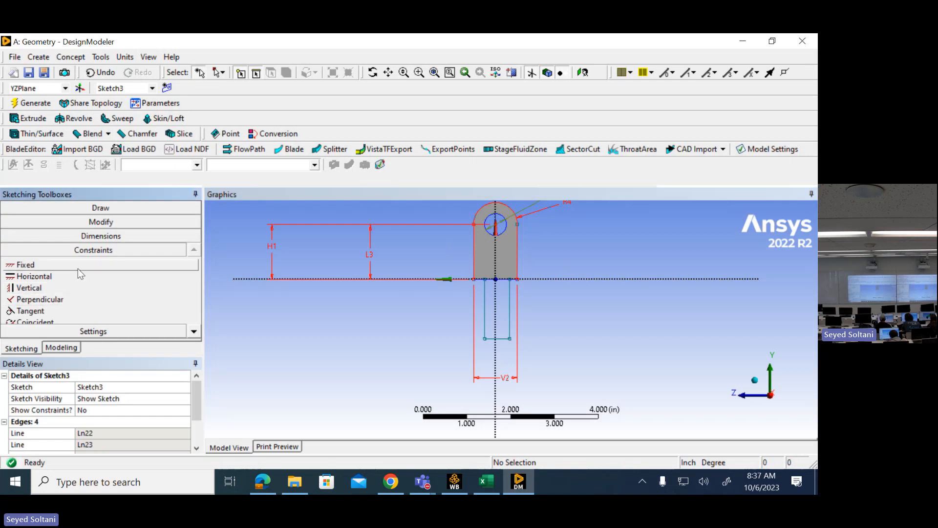
pyautogui.click(195, 331)
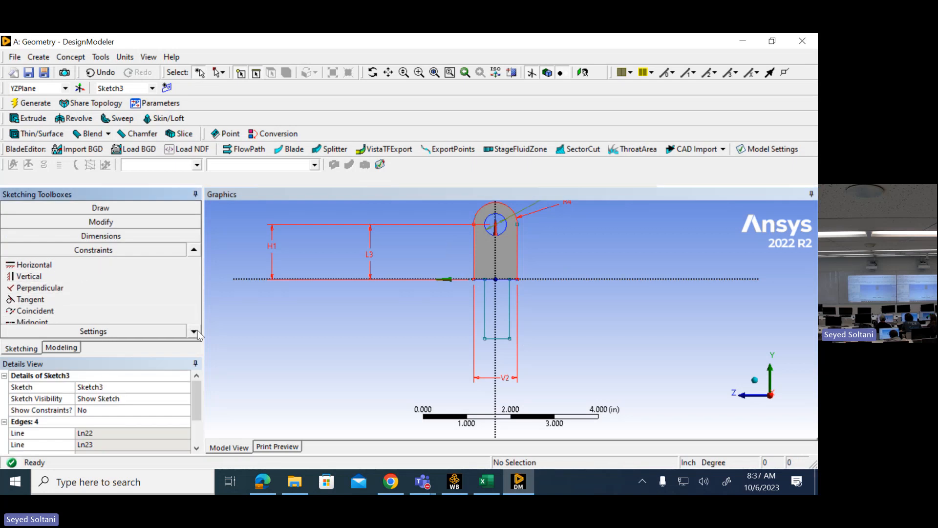
pyautogui.click(195, 332)
pyautogui.click(196, 332)
pyautogui.click(34, 310)
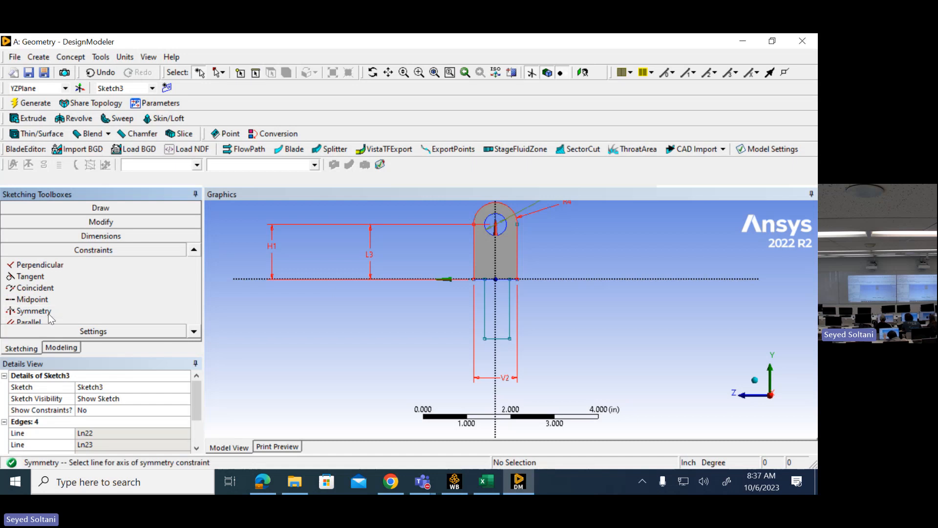
pyautogui.click(502, 317)
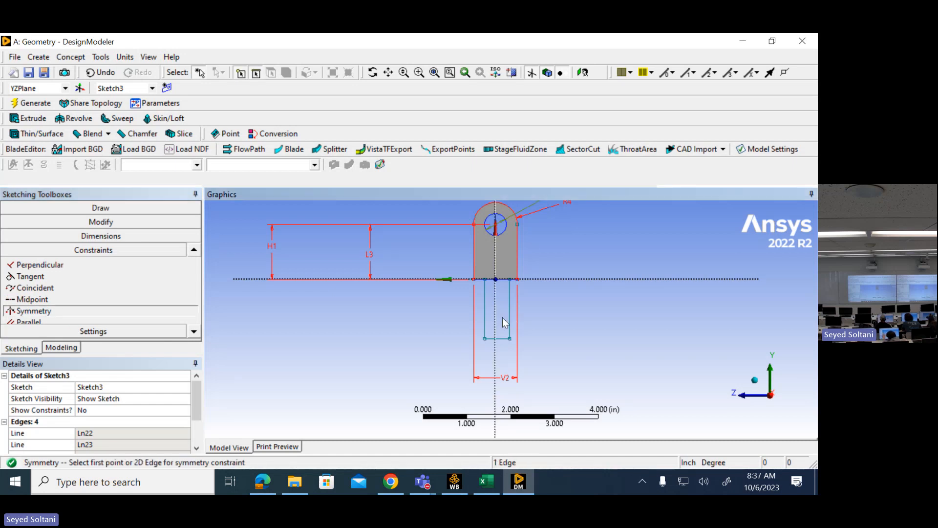
pyautogui.click(491, 317)
pyautogui.click(483, 318)
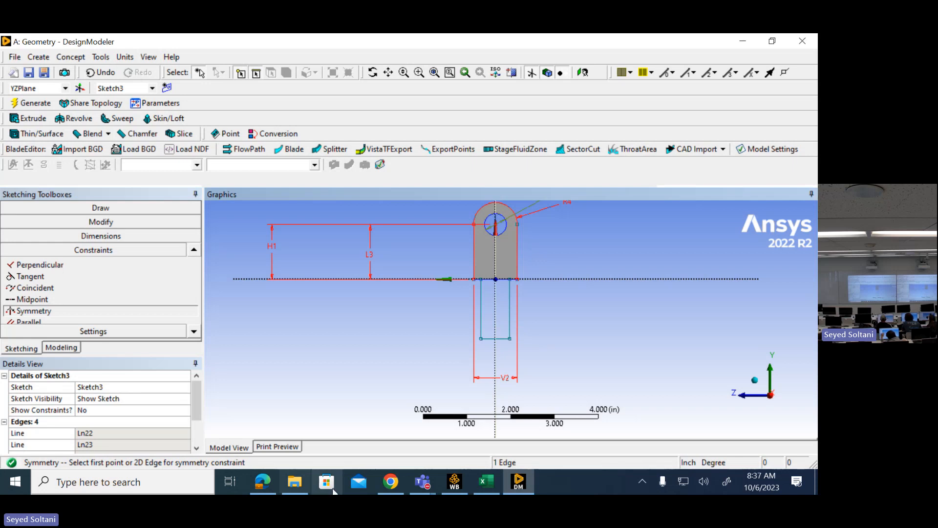
# - Consult the Yoke Support drawing in Edge, return to DesignModeler, and dimension the rectangle's bottom edge at 1 in
pyautogui.click(263, 483)
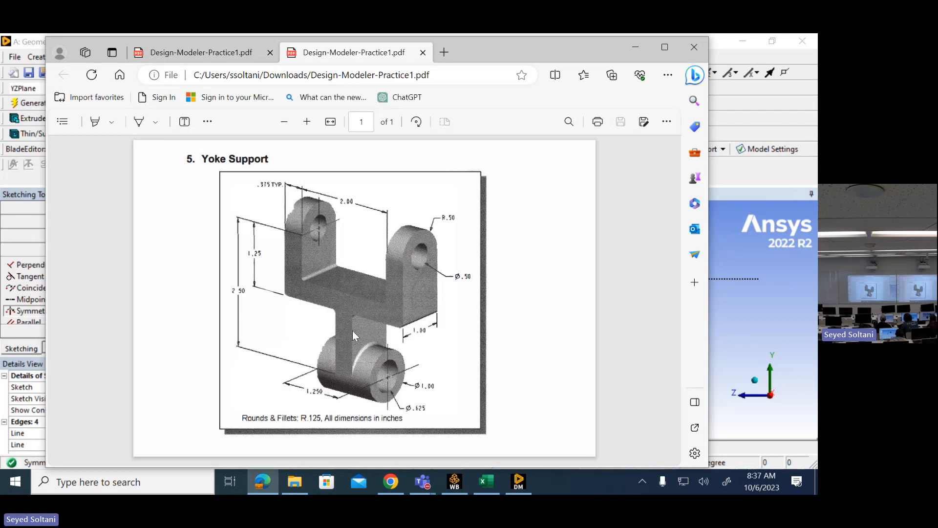
pyautogui.click(636, 47)
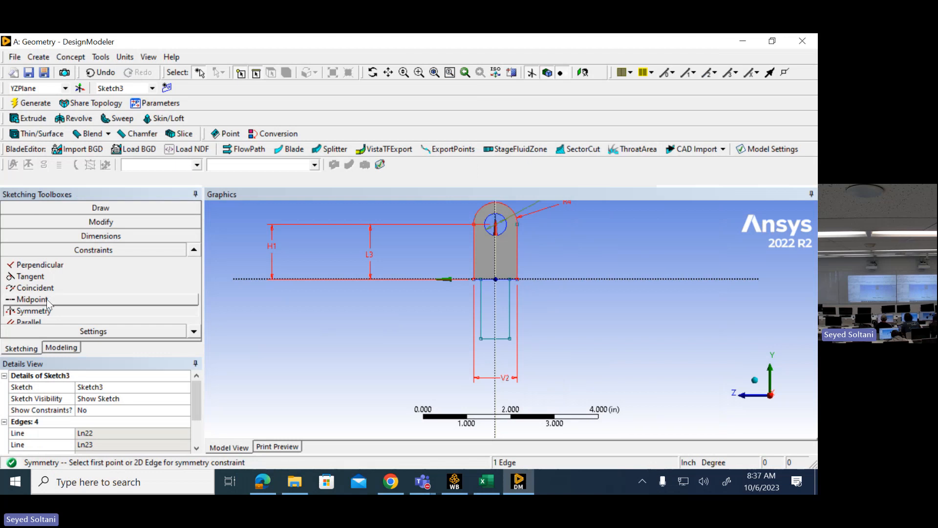
pyautogui.click(103, 236)
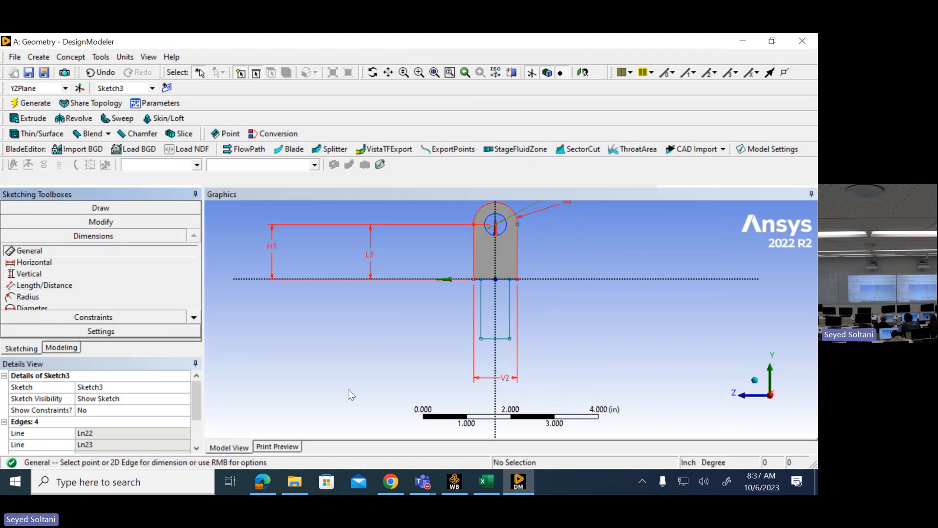
pyautogui.click(502, 339)
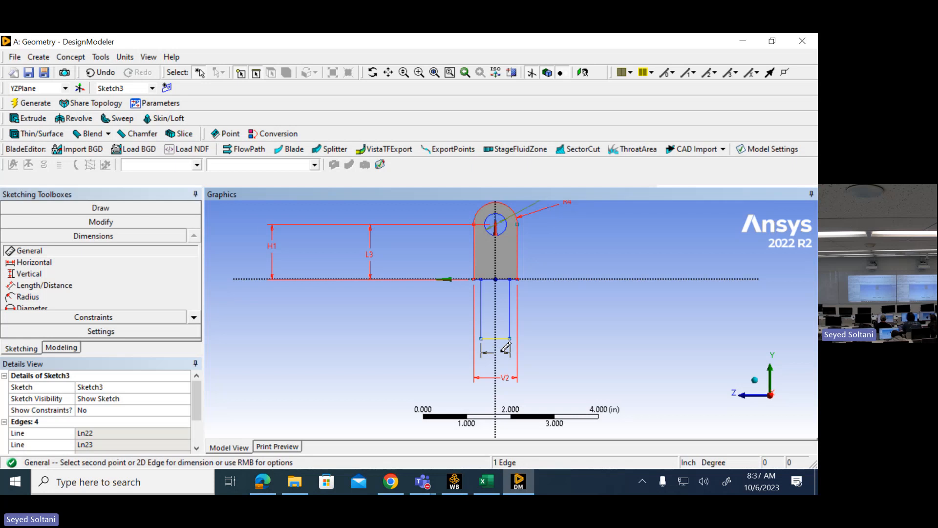
pyautogui.click(502, 352)
pyautogui.click(137, 433)
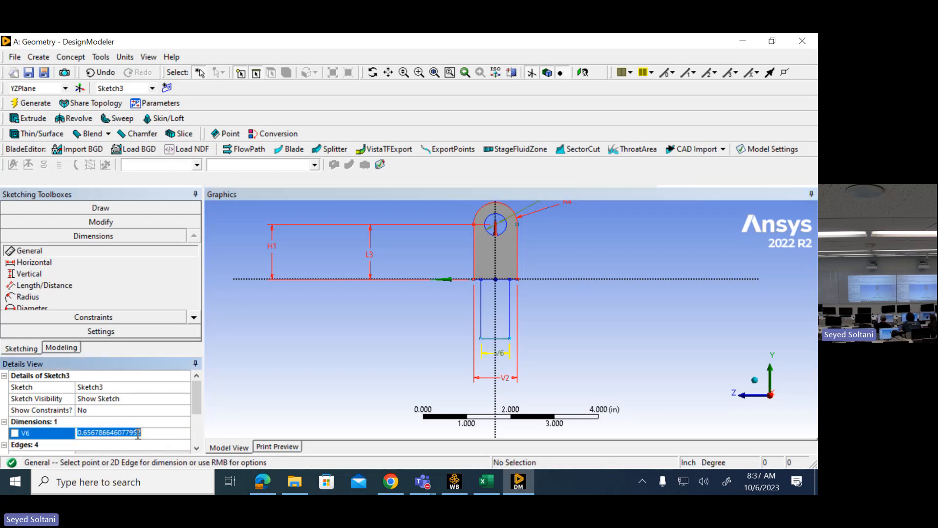
pyautogui.write('1')
pyautogui.press('Return')
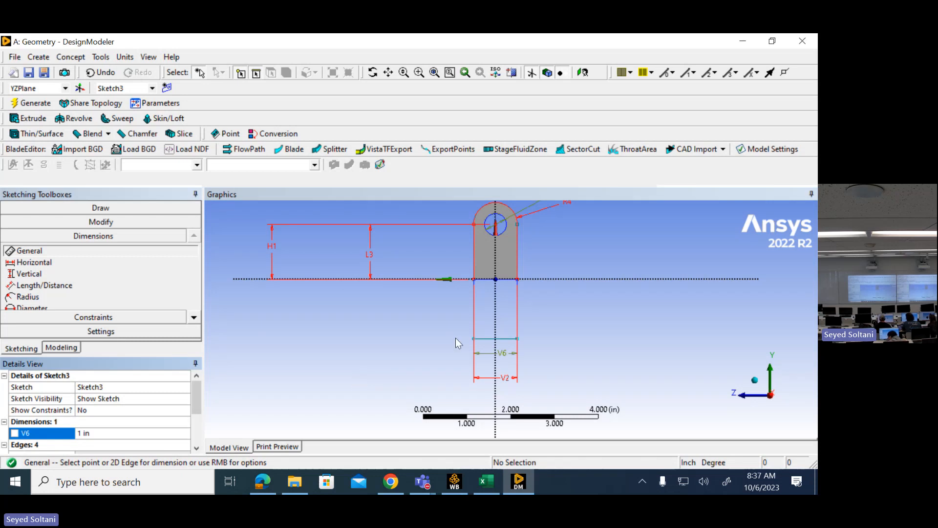
# - Add a General dimension to the rectangle's vertical side and set its height to 1.25 in
pyautogui.click(517, 312)
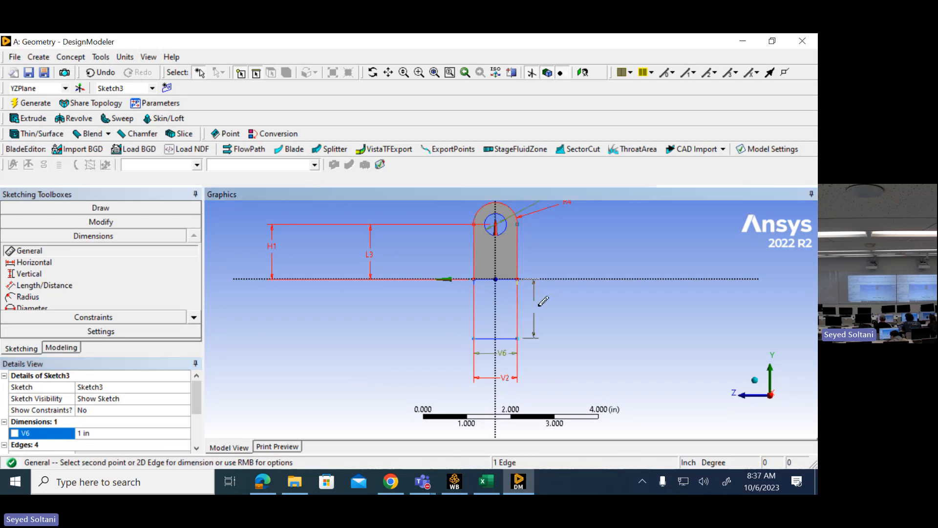
pyautogui.click(563, 311)
pyautogui.click(135, 432)
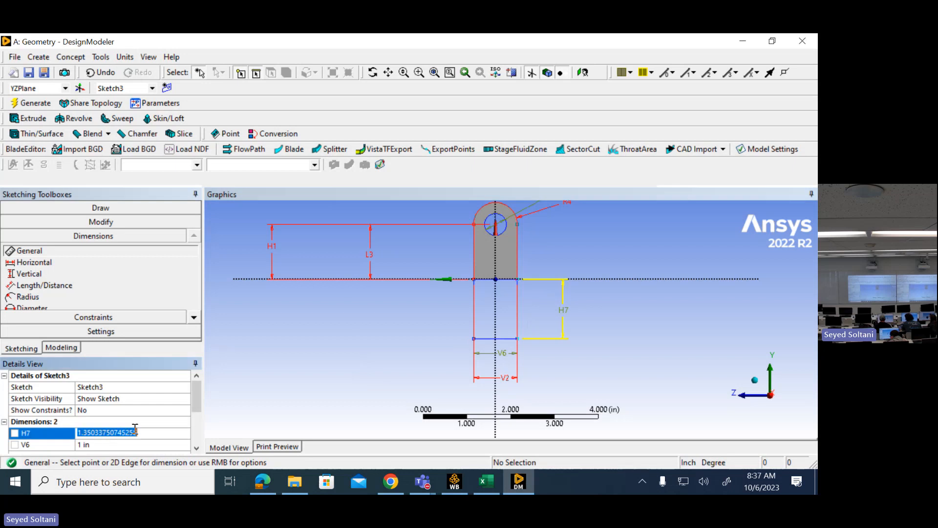
pyautogui.write('1.')
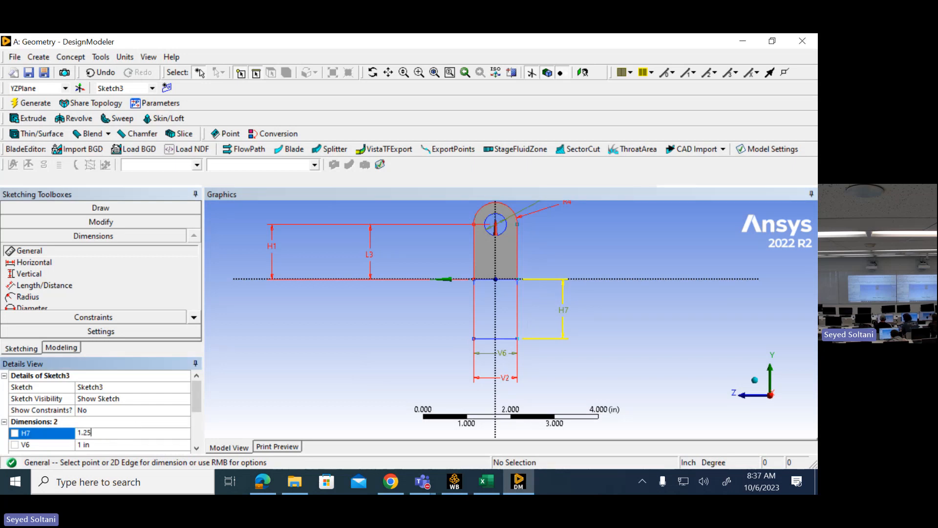
pyautogui.write('25')
pyautogui.press('Return')
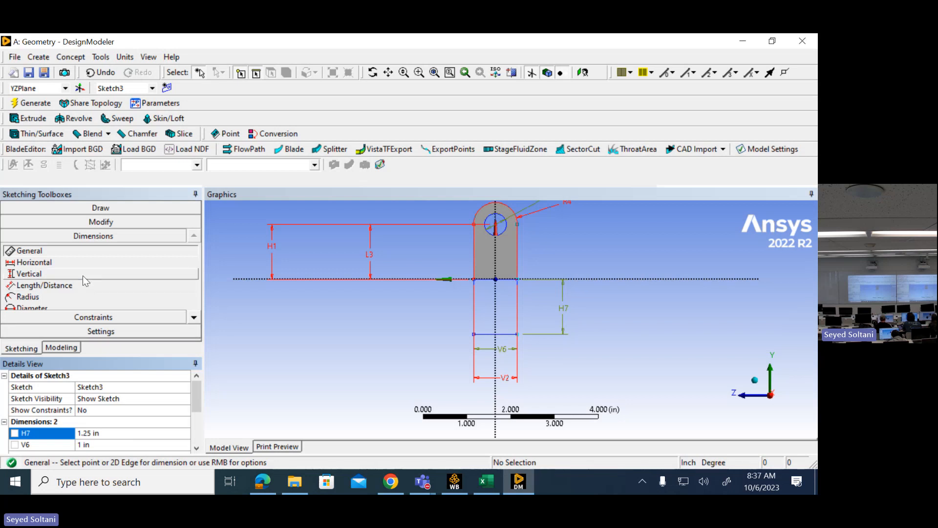
# - Draw a circle about 0.38 in in radius, centred on the vertical axis just above the rectangle's bottom edge
pyautogui.click(97, 208)
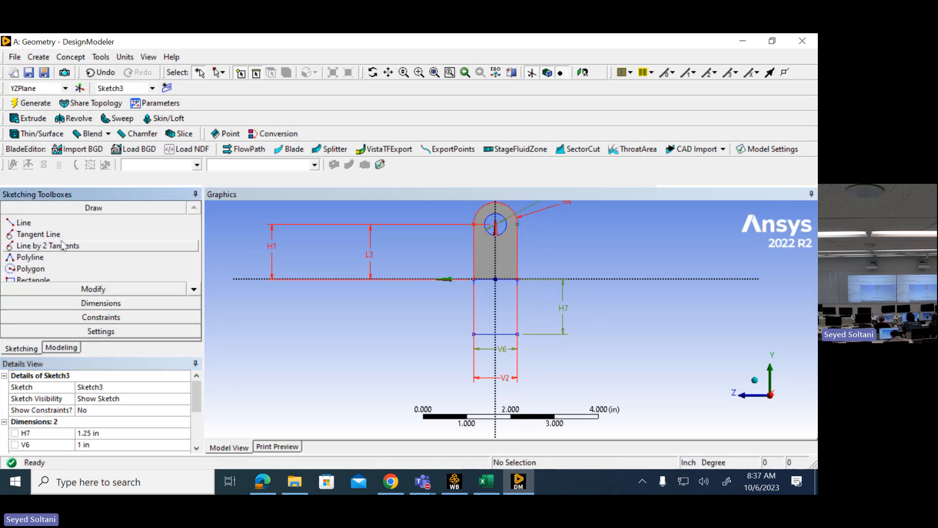
pyautogui.click(195, 291)
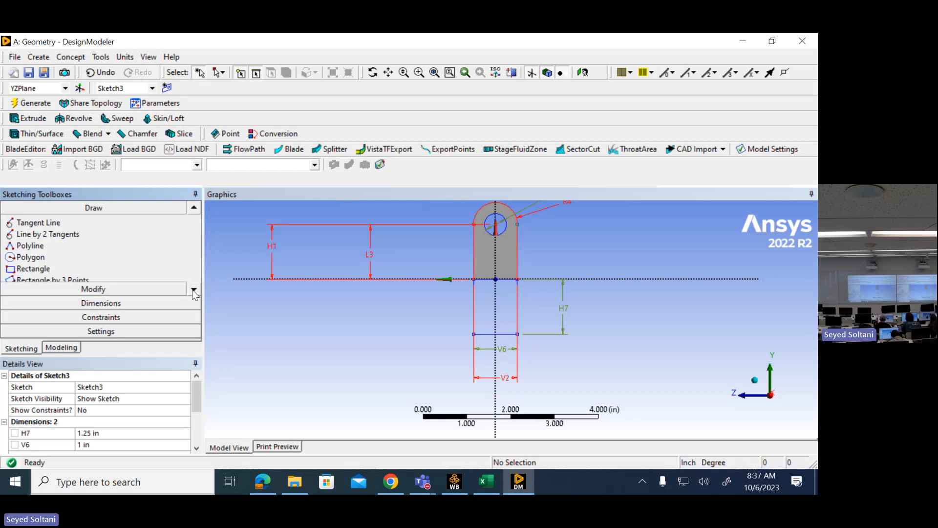
pyautogui.click(194, 291)
pyautogui.click(195, 291)
pyautogui.click(194, 292)
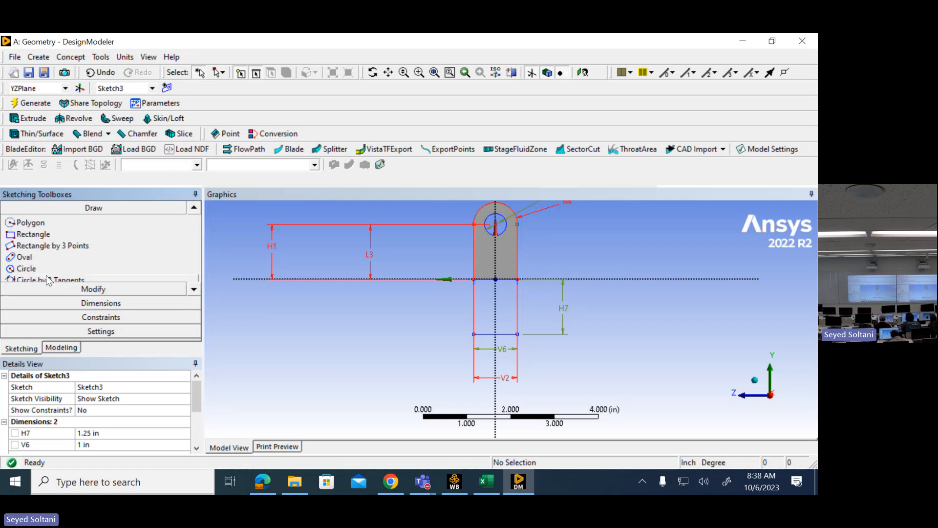
pyautogui.click(26, 269)
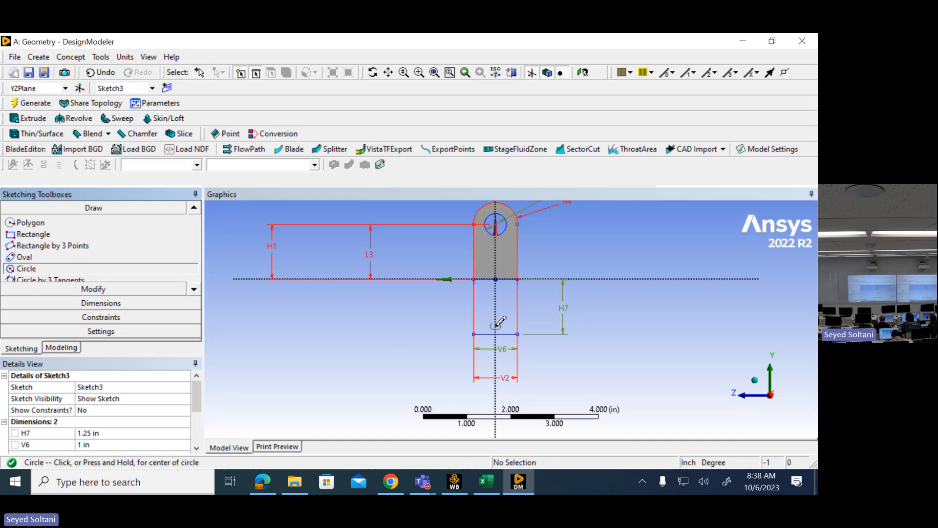
pyautogui.click(496, 327)
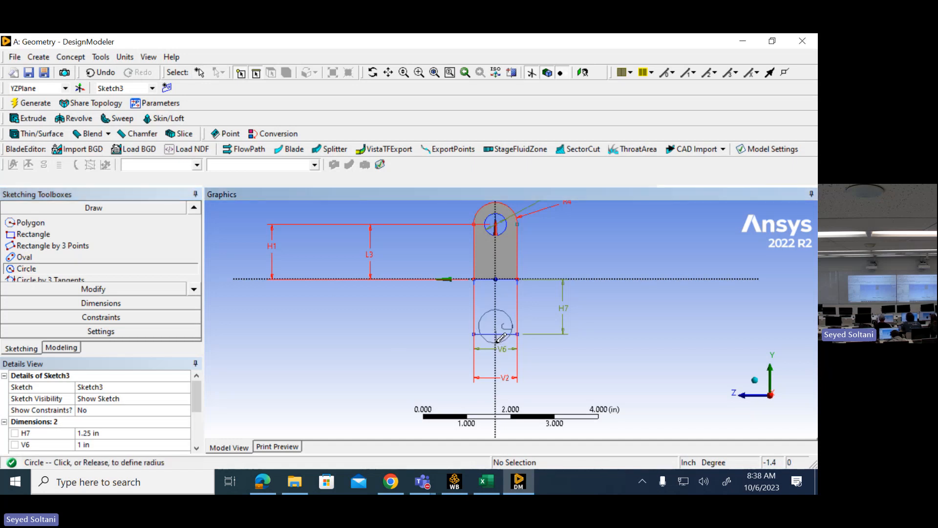
pyautogui.click(506, 339)
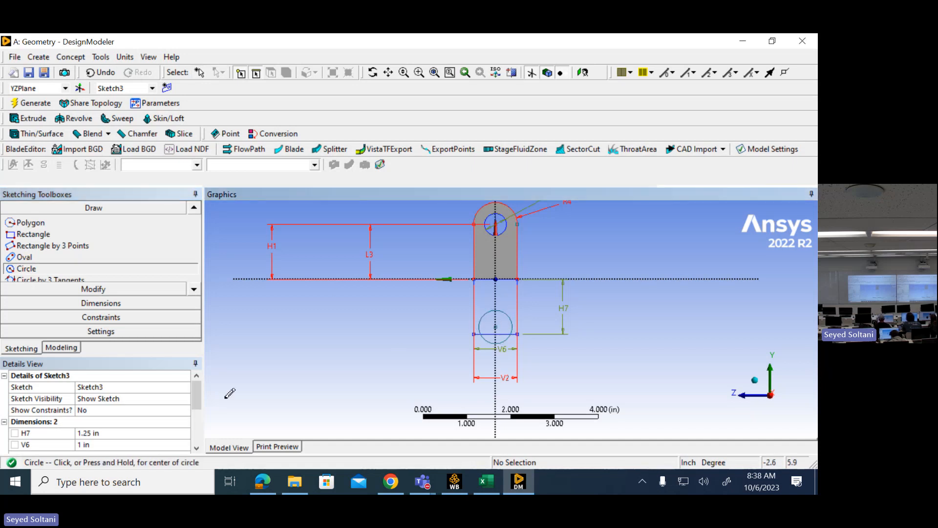
# - Dimension the circle's centre from the horizontal axis with a General dimension and set the distance to 1.25 in
pyautogui.click(100, 303)
pyautogui.click(496, 326)
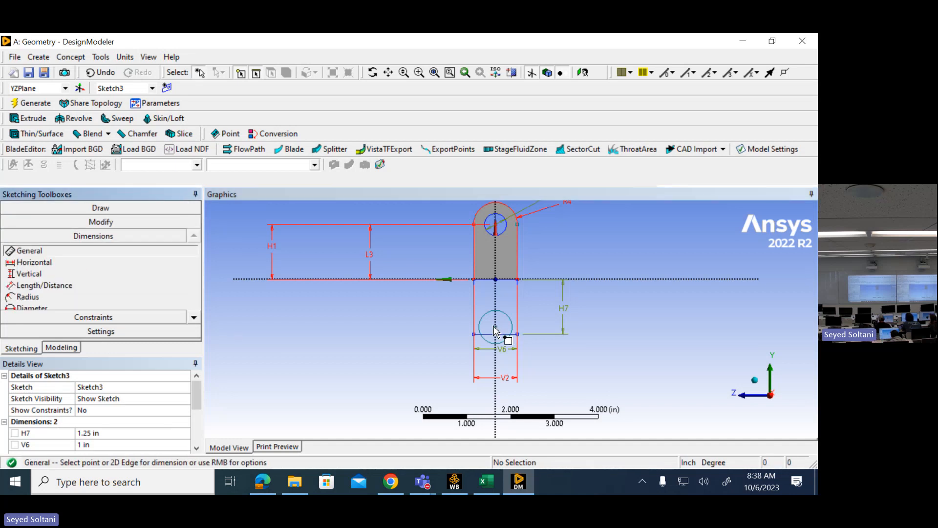
pyautogui.click(506, 279)
pyautogui.click(389, 306)
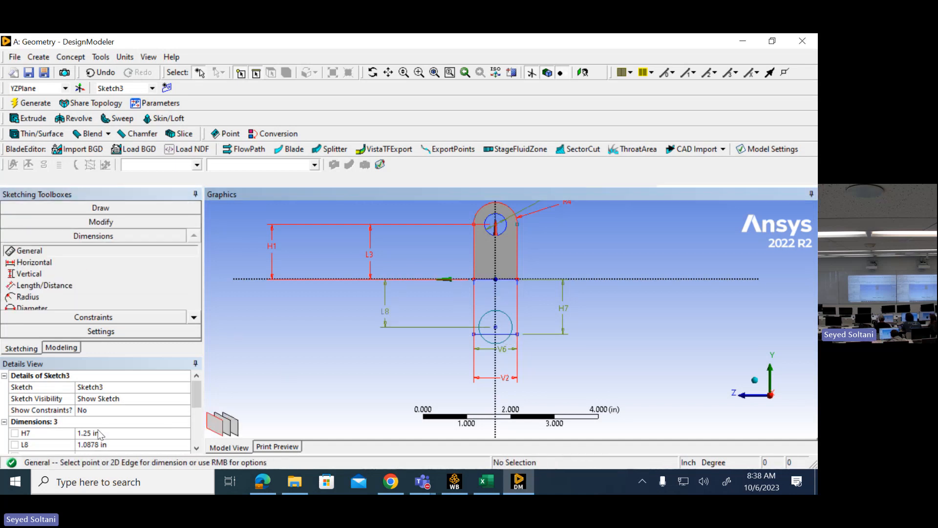
pyautogui.click(130, 444)
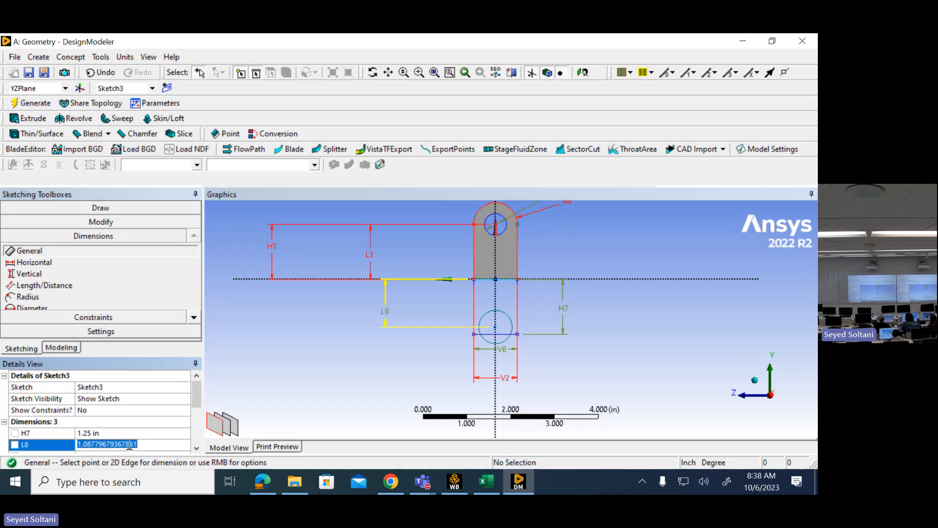
pyautogui.write('1.25')
pyautogui.press('Return')
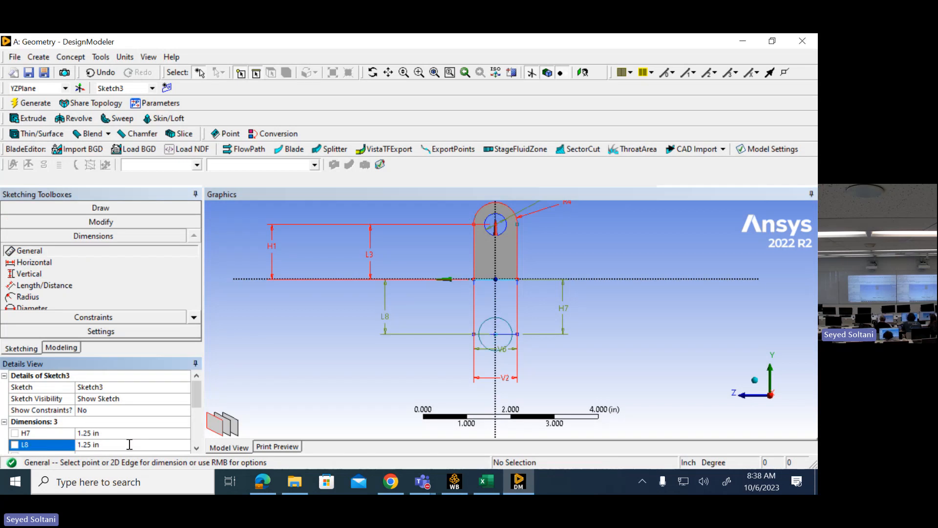
# - Add a Radius dimension to the lower circle and set it to 0.5 in
pyautogui.click(193, 317)
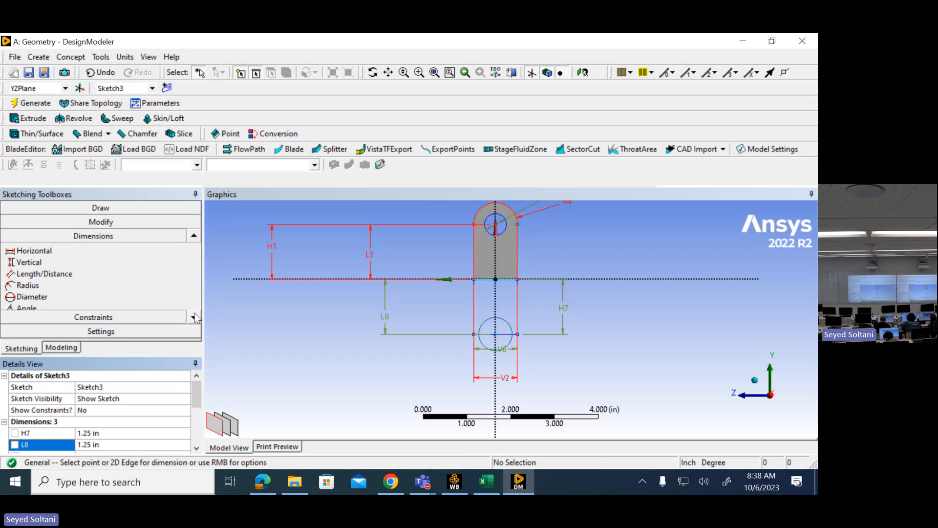
pyautogui.click(22, 285)
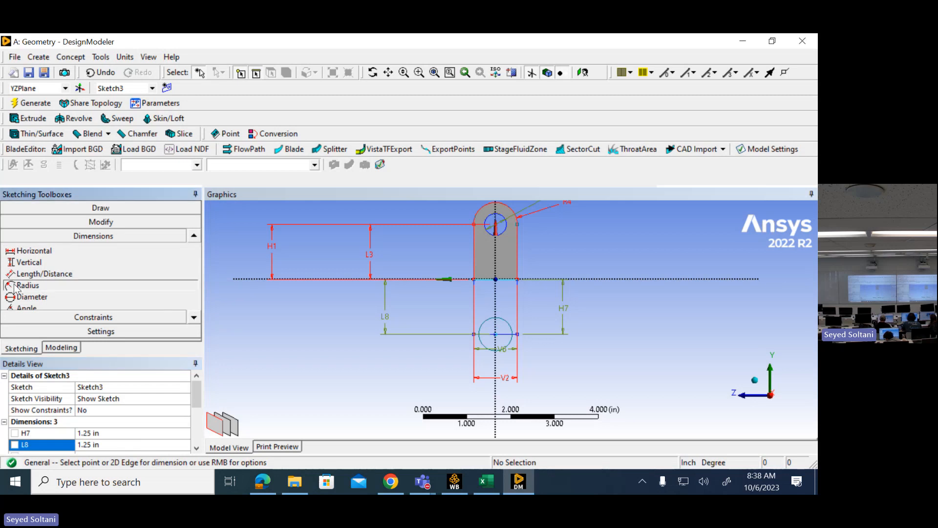
pyautogui.click(483, 329)
pyautogui.click(409, 366)
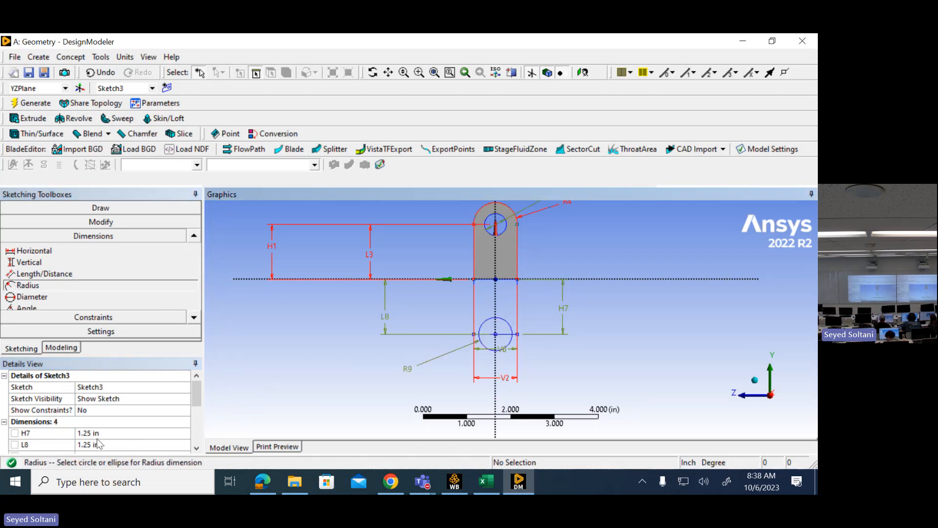
pyautogui.scroll(-1, 195, 394)
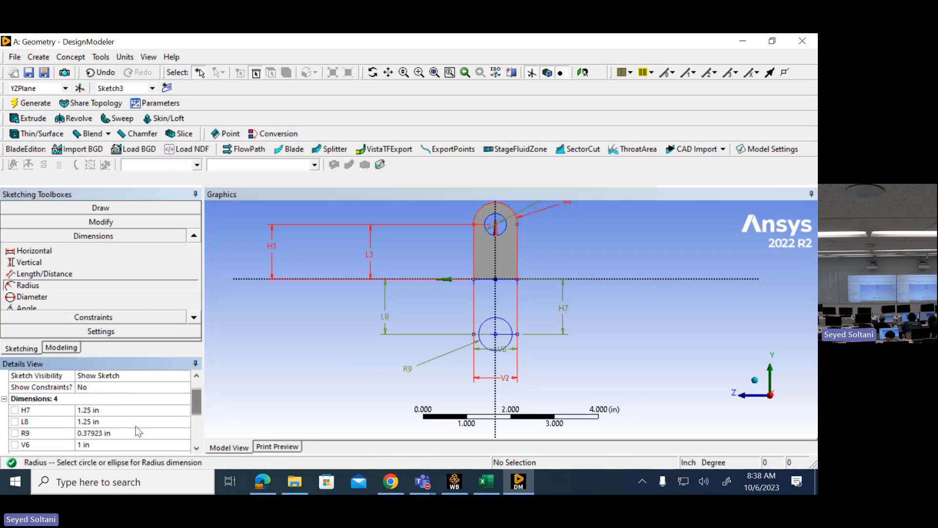
pyautogui.click(136, 432)
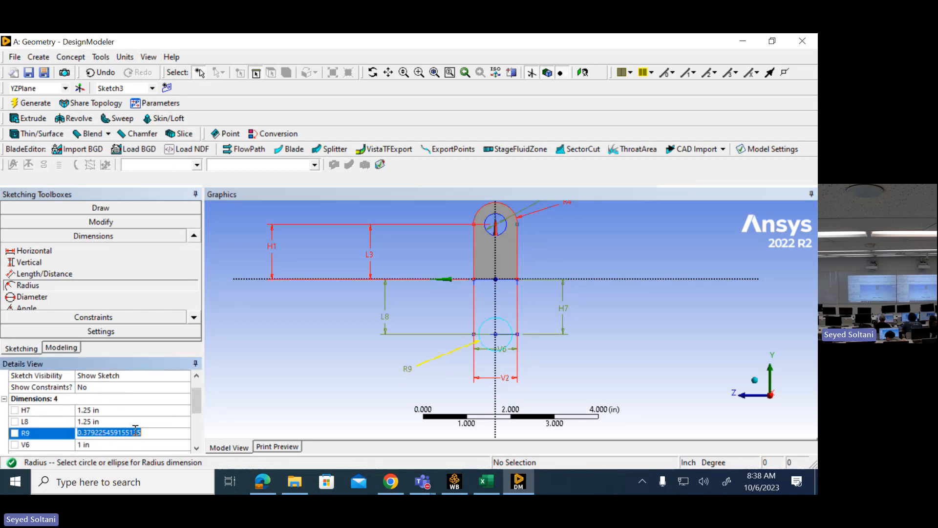
pyautogui.write('0.5')
pyautogui.press('Return')
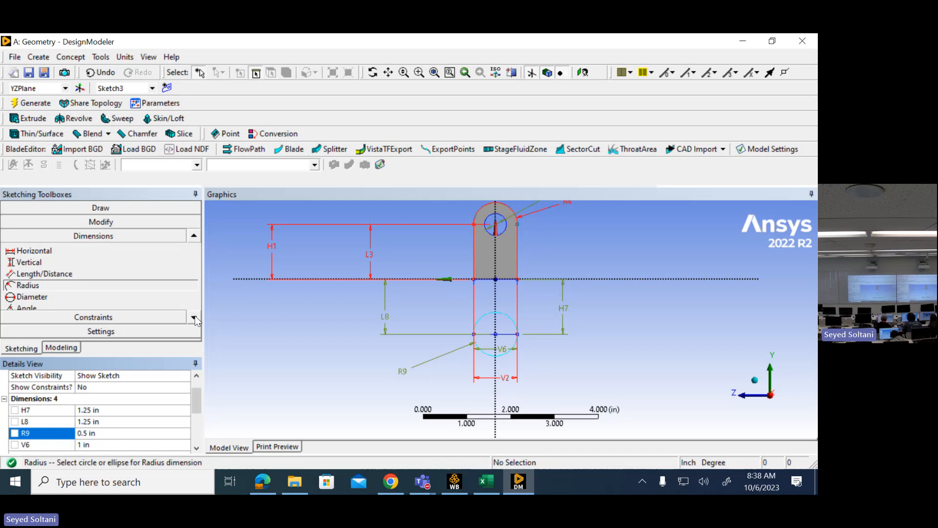
# - Trim away the lower half of the circle and the rectangle's bottom edge, keeping the upper arc between the vertical sides
pyautogui.click(189, 223)
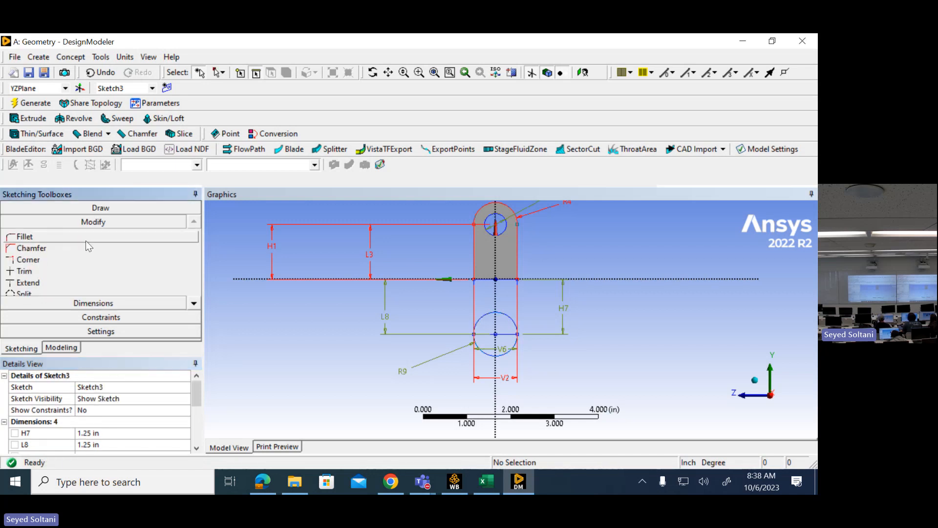
pyautogui.click(46, 271)
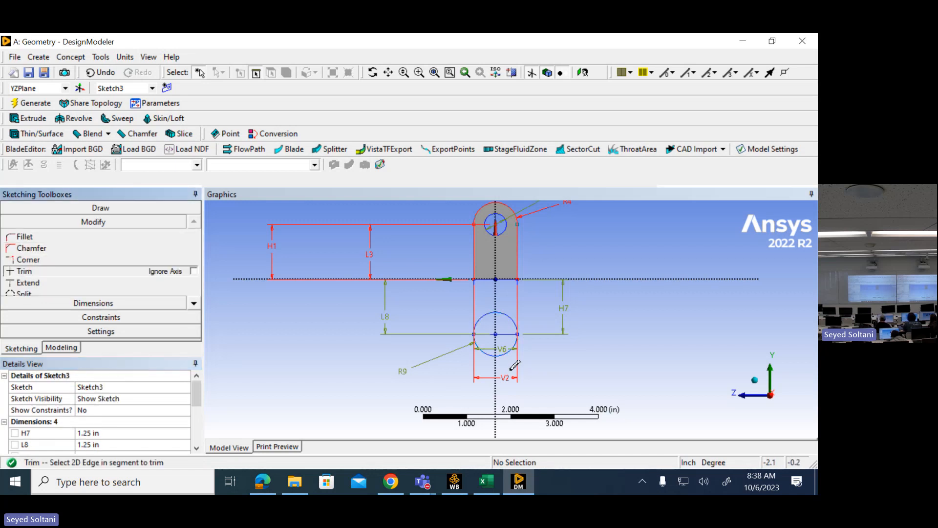
pyautogui.scroll(5, 566, 338)
pyautogui.click(494, 403)
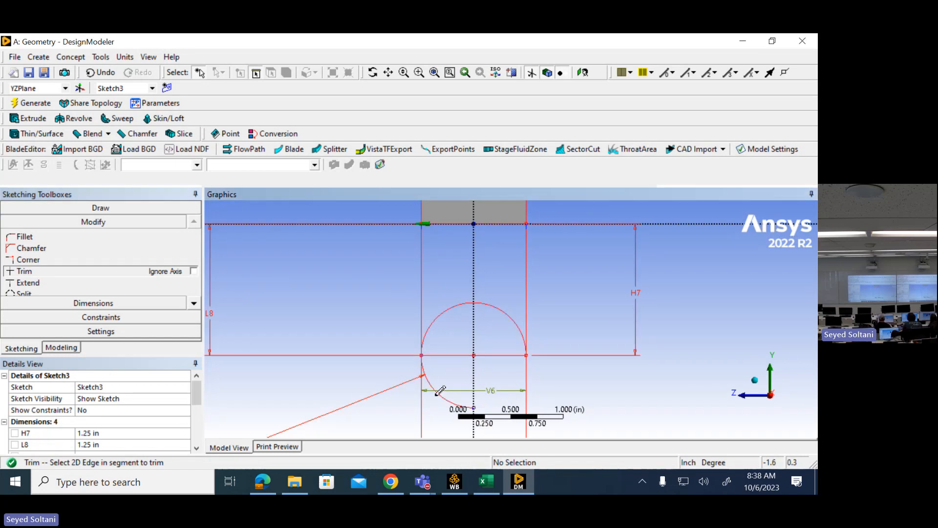
pyautogui.click(442, 394)
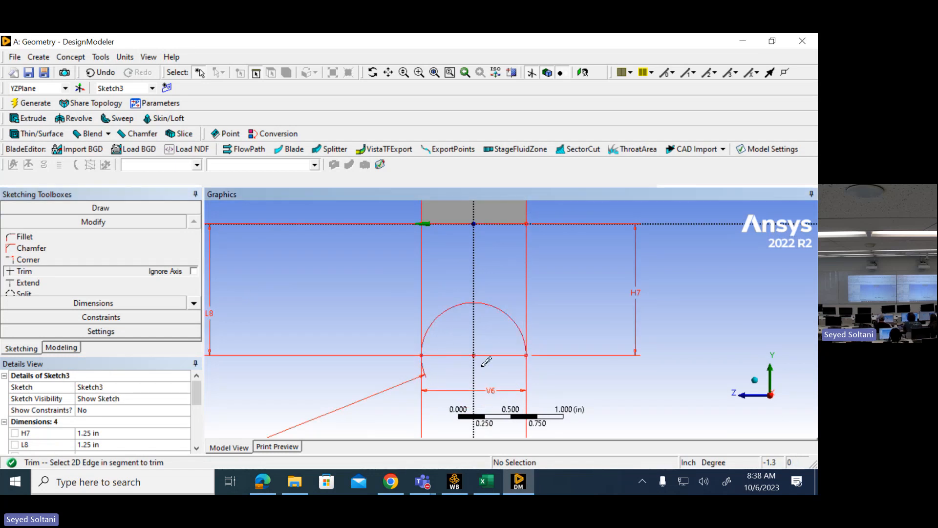
pyautogui.click(444, 354)
pyautogui.click(503, 353)
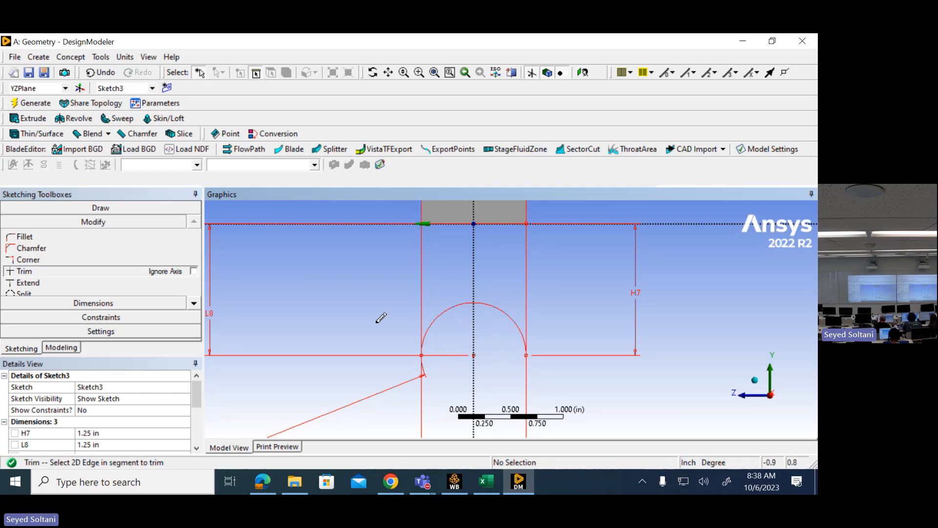
# - Check the Yoke Support drawing in Edge, halve the web thickness in Excel cell B3 with =B1/2, and return to DesignModeler
pyautogui.moveTo(381, 318)
pyautogui.mouseDown(button='middle')
pyautogui.moveTo(433, 321)
pyautogui.moveTo(464, 351)
pyautogui.mouseUp(button='middle')
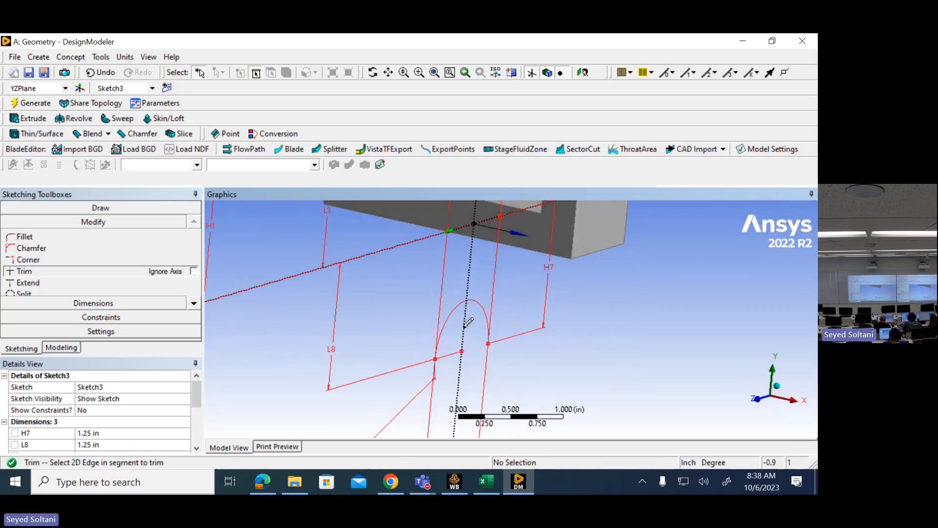
pyautogui.click(486, 482)
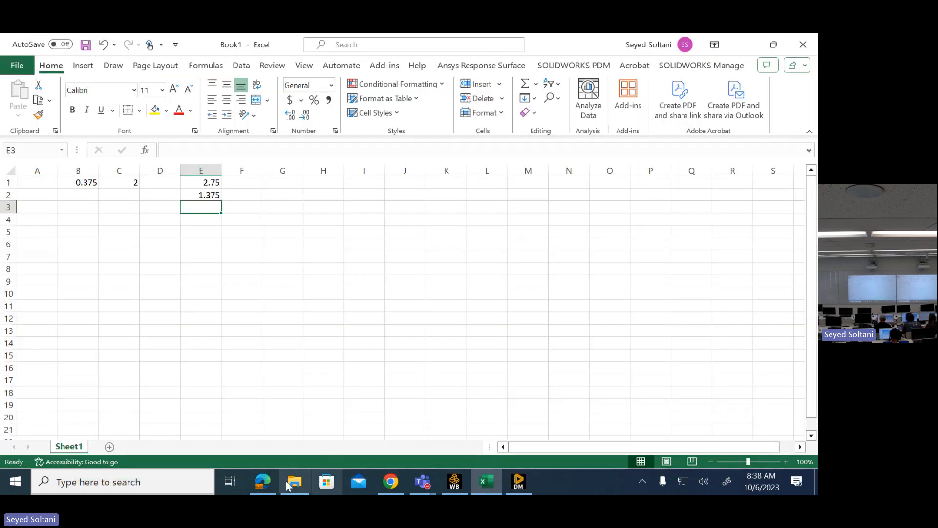
pyautogui.click(264, 483)
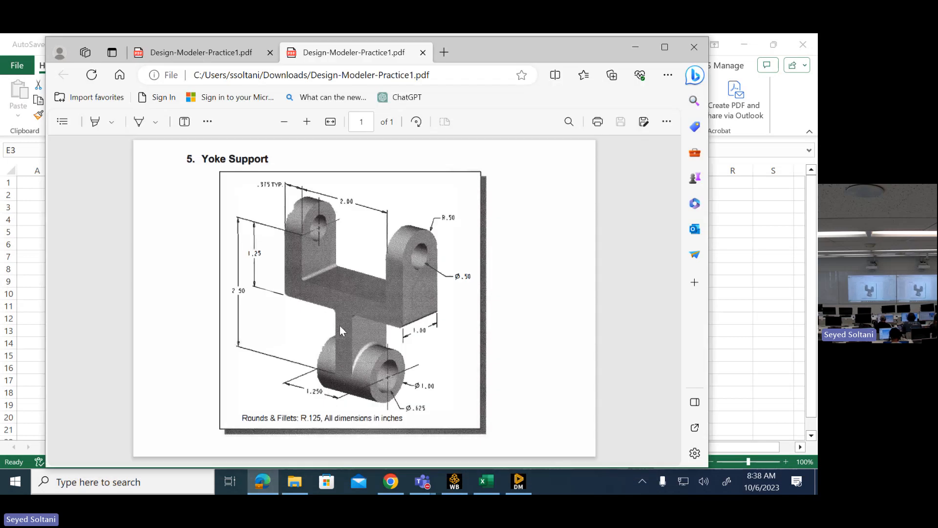
pyautogui.click(635, 47)
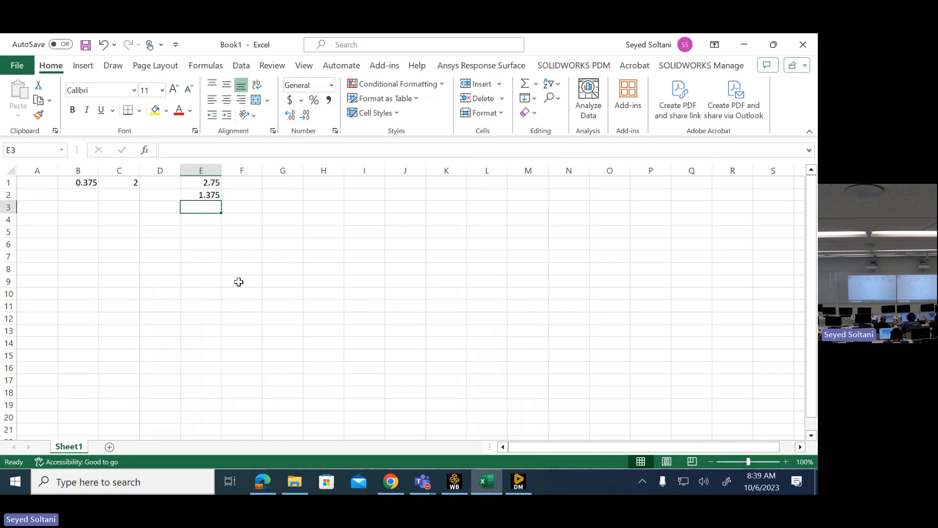
pyautogui.click(78, 209)
pyautogui.write('=')
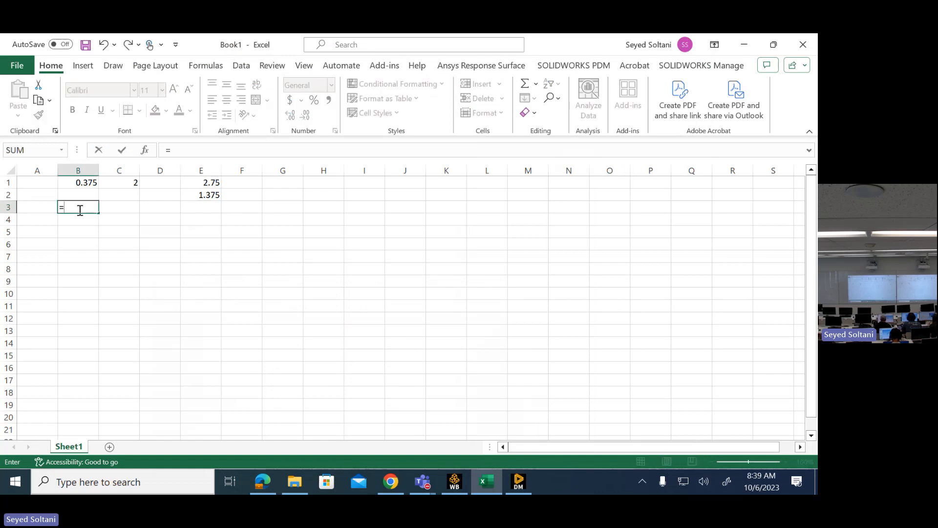
pyautogui.click(76, 183)
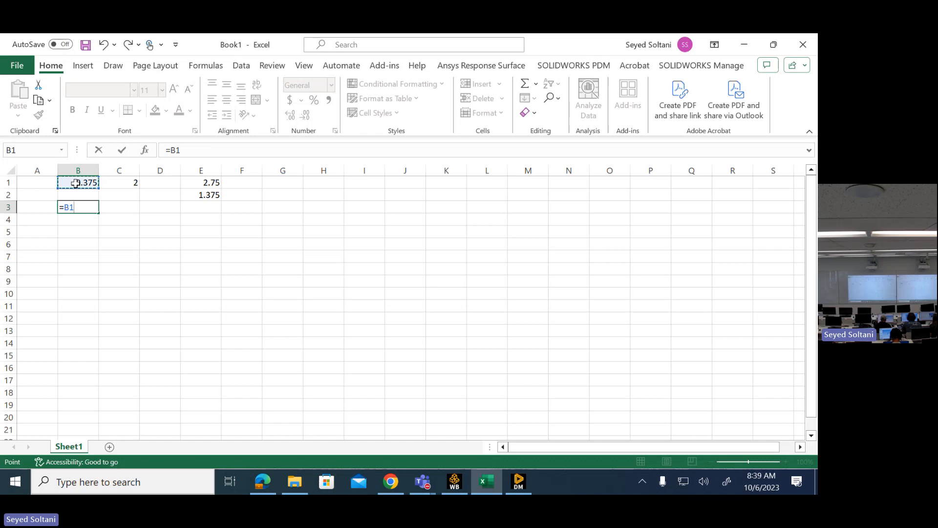
pyautogui.write('/2')
pyautogui.press('Return')
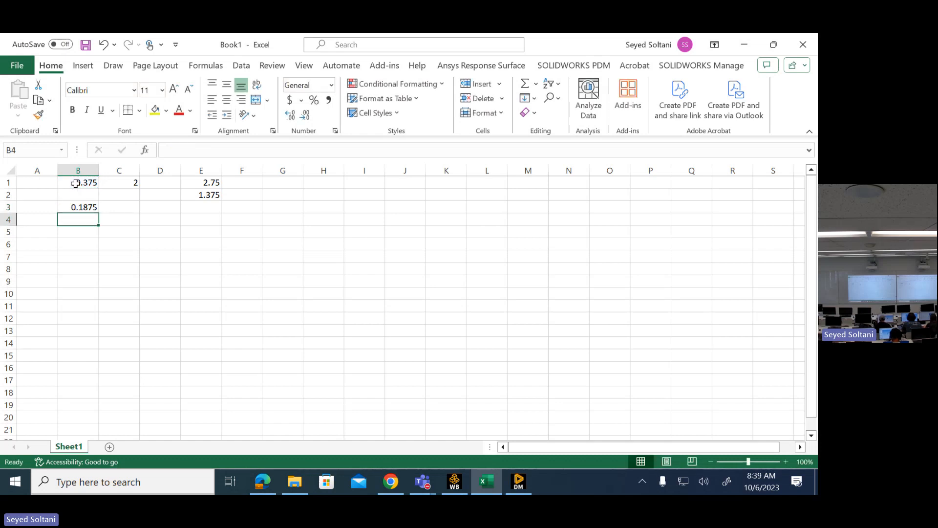
pyautogui.click(744, 44)
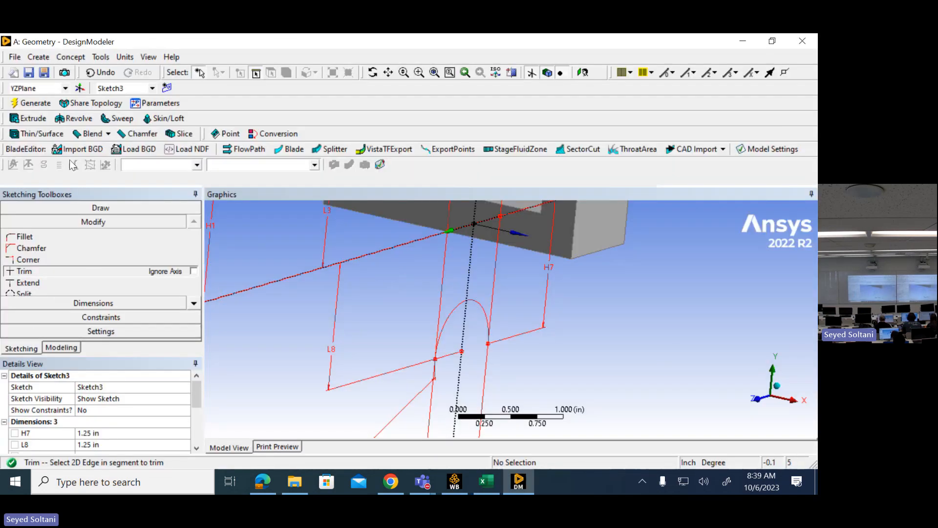
# - Extrude the web sketch as added material with direction Both - Symmetric and a depth of 0.1875 in, and generate it
pyautogui.click(30, 119)
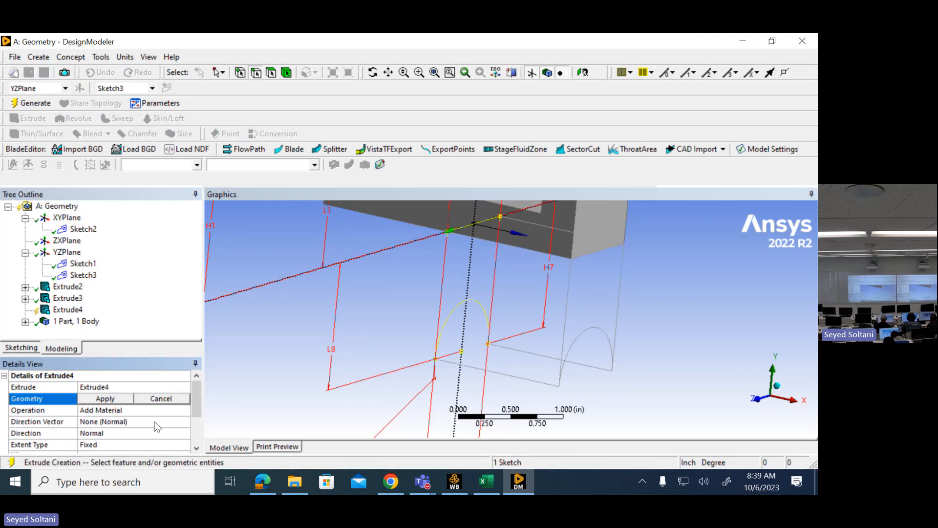
pyautogui.scroll(-1, 198, 391)
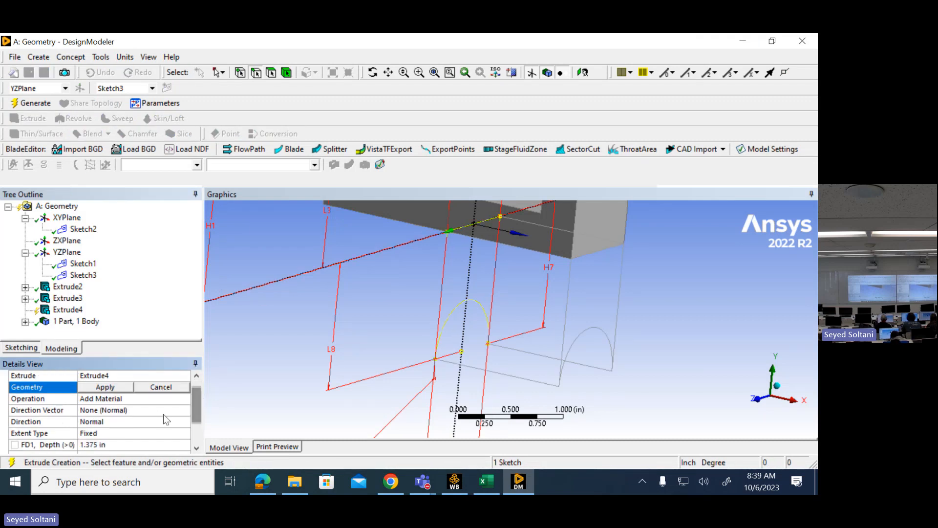
pyautogui.click(130, 423)
pyautogui.click(185, 421)
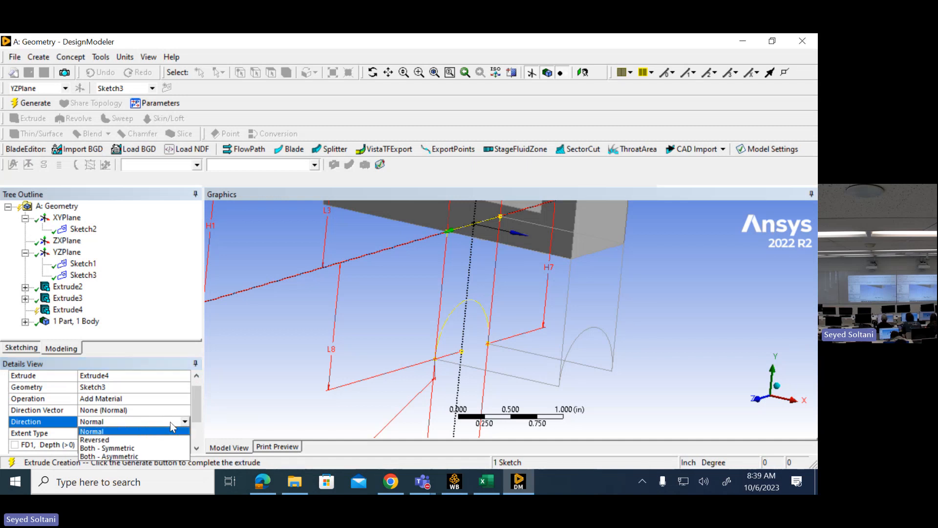
pyautogui.click(125, 448)
pyautogui.click(132, 445)
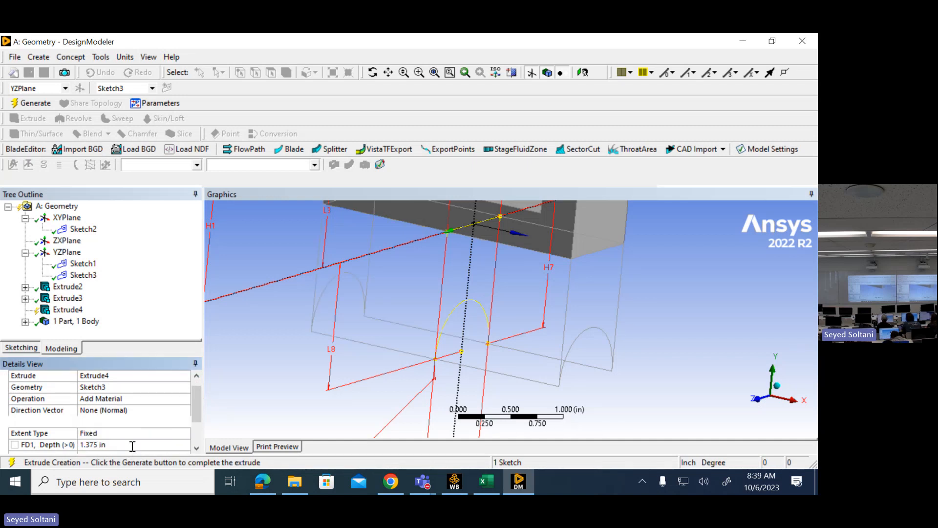
pyautogui.write('0.1875')
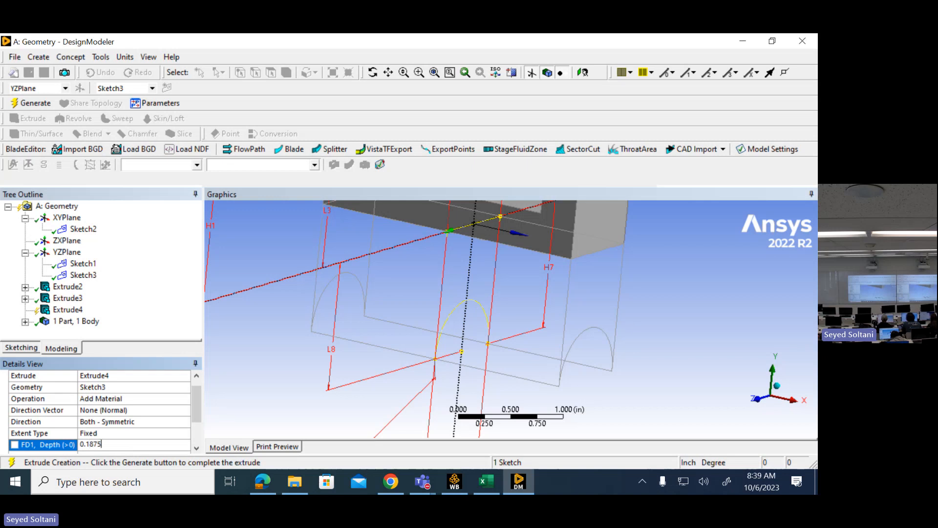
pyautogui.press('Return')
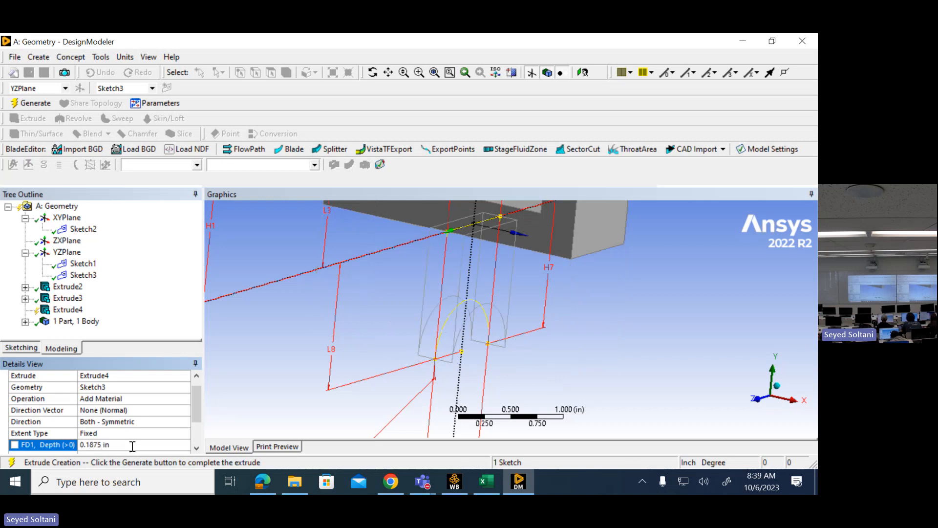
pyautogui.click(30, 103)
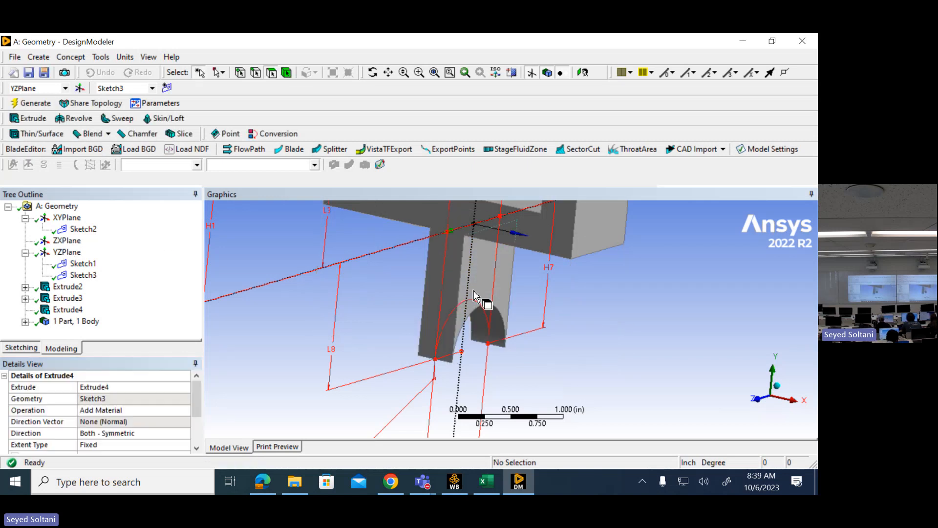
# - Inspect the yoke and web from different views and check the details of the solid body in the part
pyautogui.moveTo(474, 295); pyautogui.dragTo(447, 242, button='middle')
pyautogui.scroll(3, 447, 239)
pyautogui.scroll(-6, 442, 234)
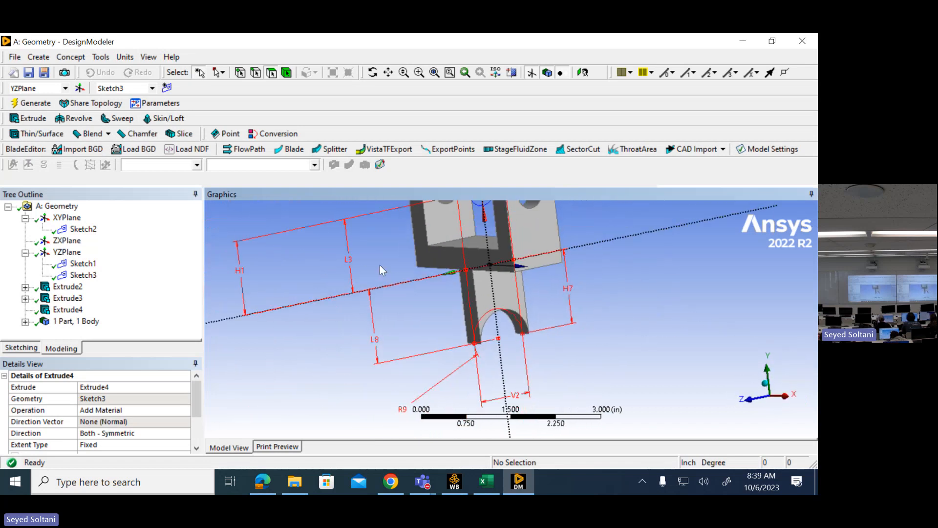
pyautogui.click(24, 321)
pyautogui.click(70, 334)
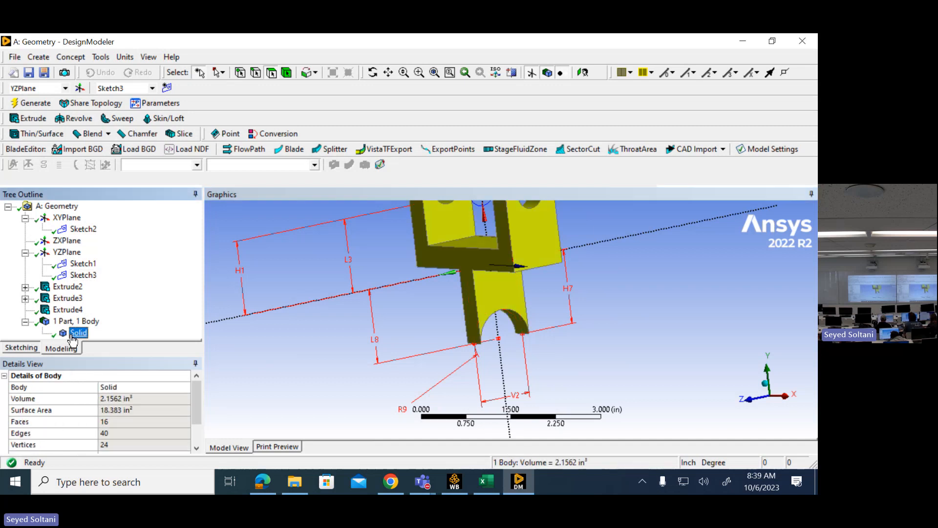
pyautogui.click(25, 321)
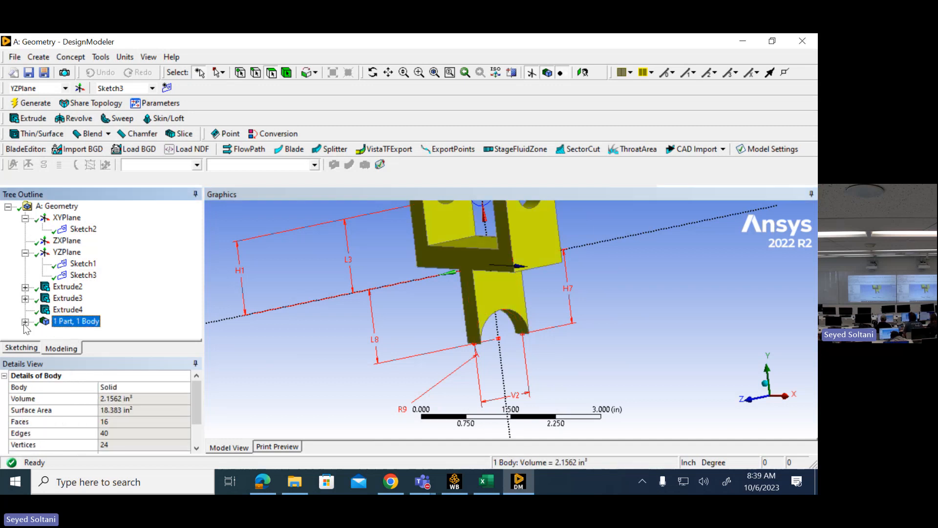
pyautogui.scroll(-3, 354, 277)
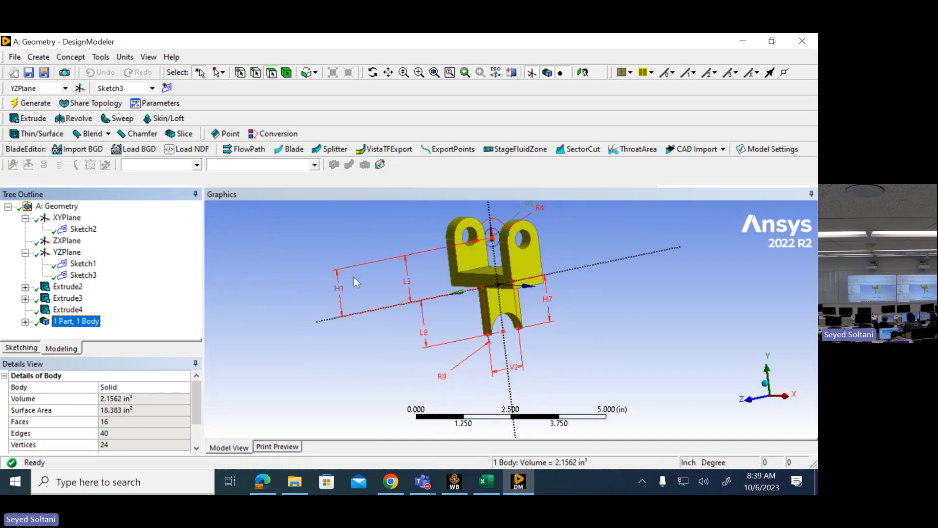
pyautogui.scroll(3, 354, 277)
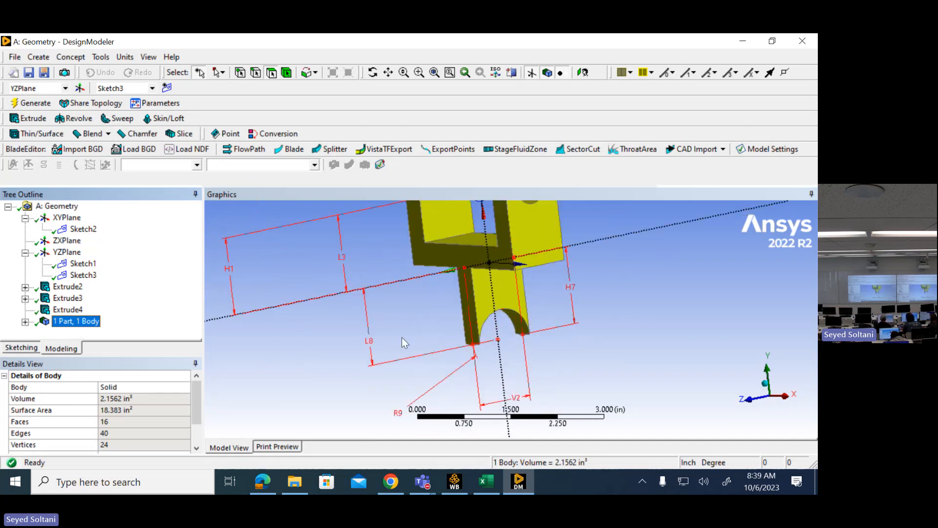
pyautogui.click(322, 357)
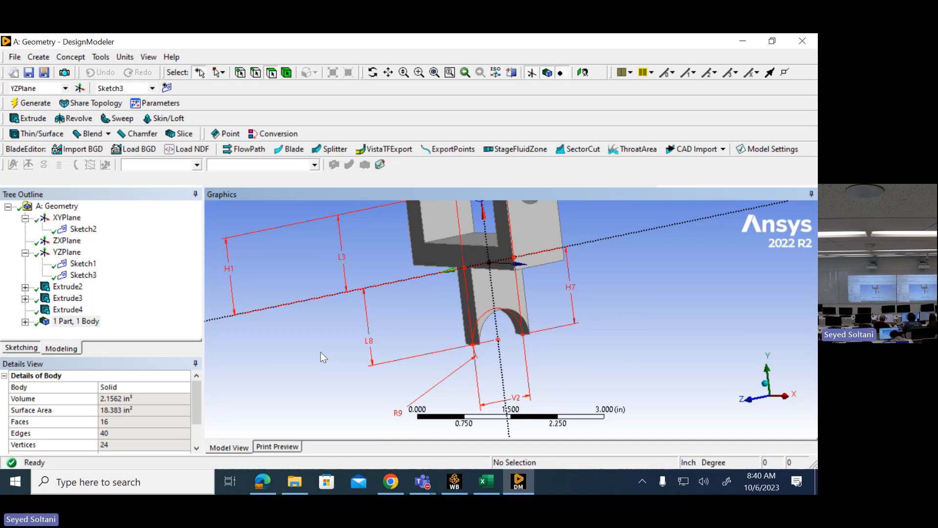
# - Check the lower cylinder's length on the Yoke Support drawing in Edge and enter 1.25 in Excel cell B7
pyautogui.click(263, 481)
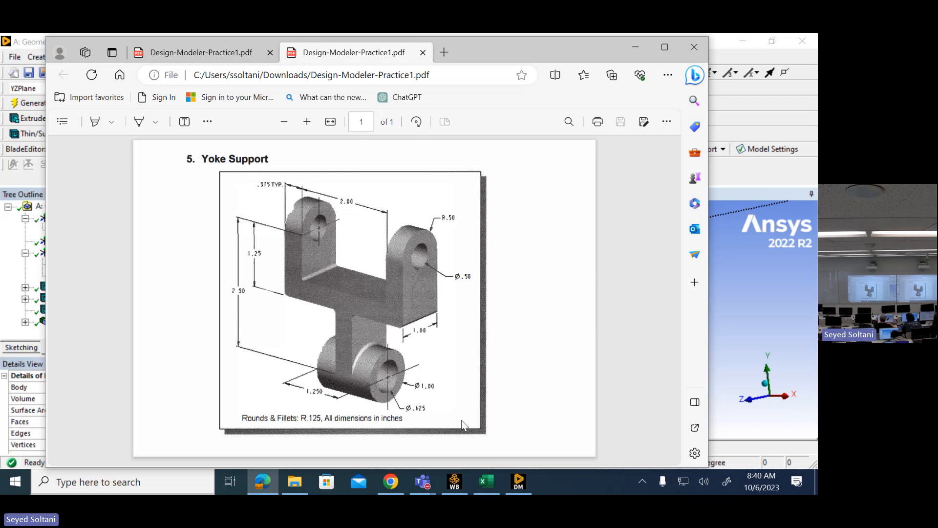
pyautogui.click(486, 481)
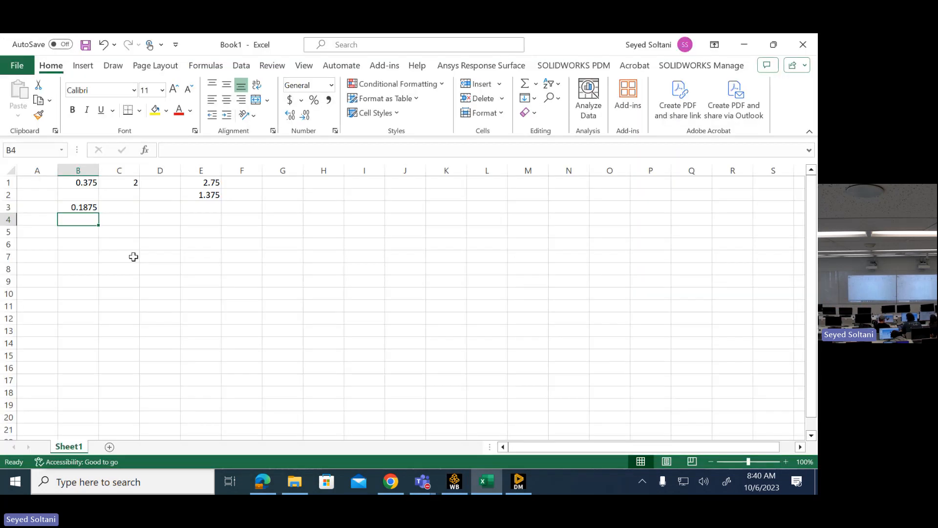
pyautogui.click(74, 253)
pyautogui.write('1')
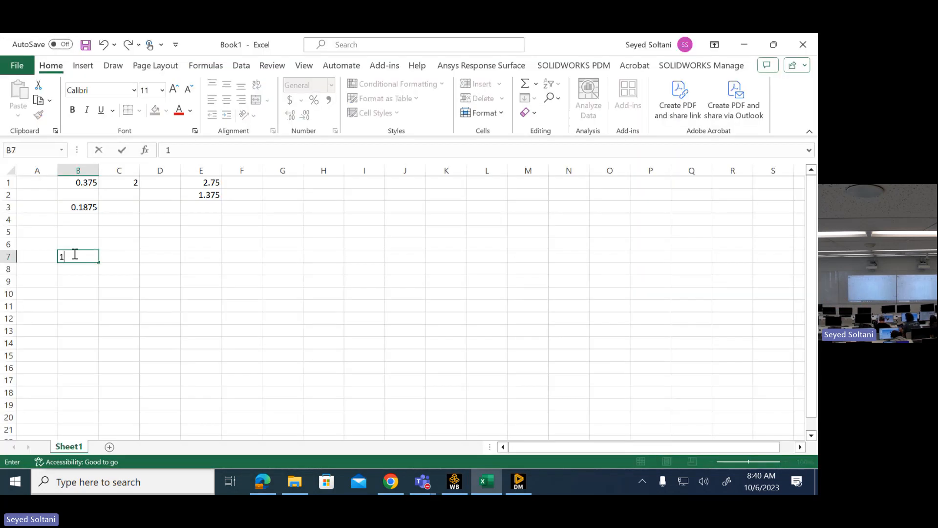
pyautogui.write('.25')
pyautogui.press('Return')
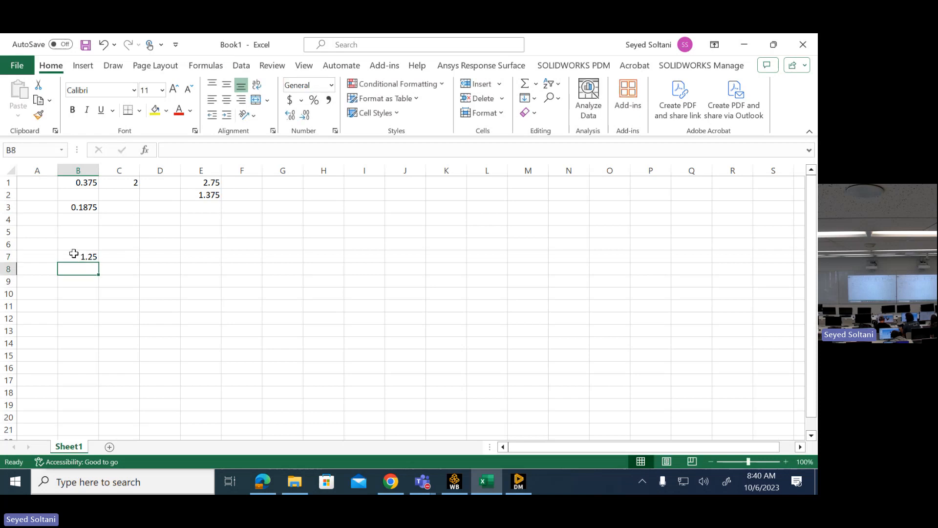
# - Halve the cylinder length in Excel cell B8 with =B7/2 and return to DesignModeler
pyautogui.write('=')
pyautogui.click(70, 254)
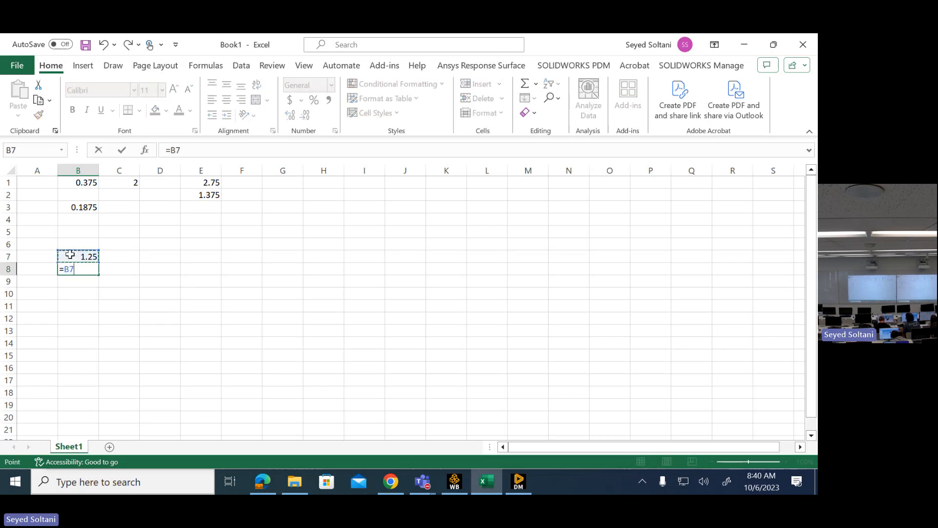
pyautogui.write('/2')
pyautogui.press('Return')
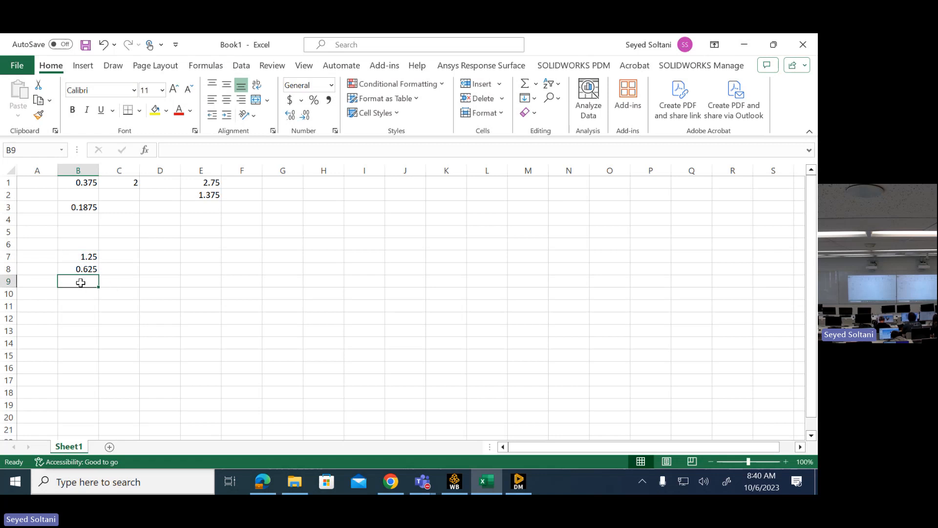
pyautogui.click(746, 47)
pyautogui.click(631, 49)
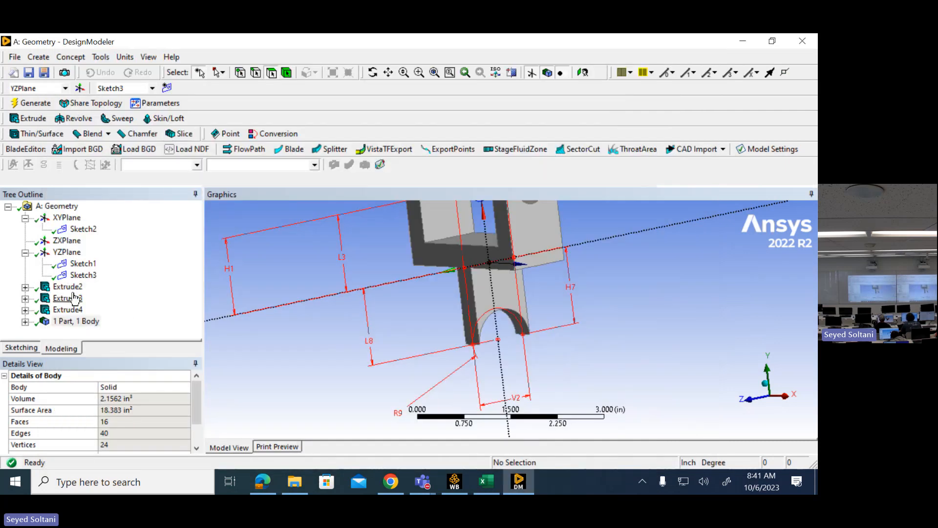
# - Create a new sketch on the YZPlane and view it face-on along the X axis
pyautogui.click(72, 253)
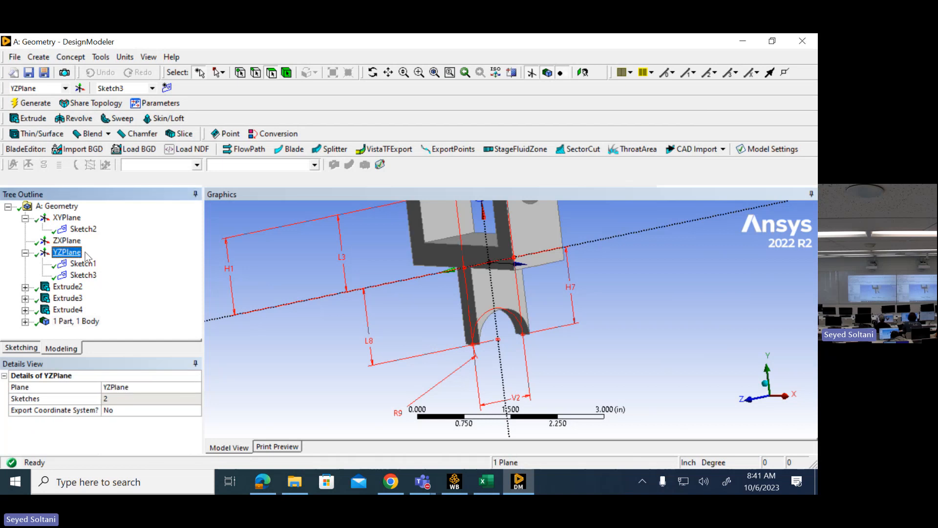
pyautogui.click(164, 90)
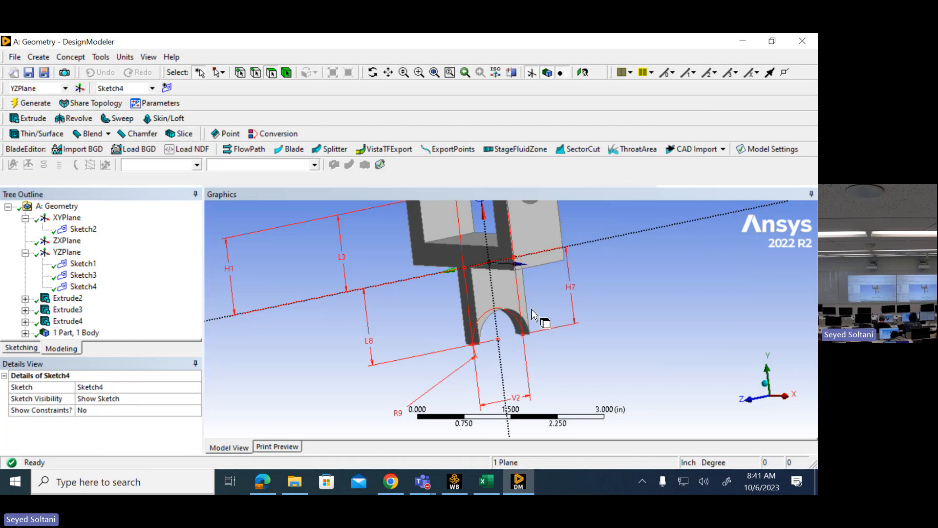
pyautogui.click(792, 400)
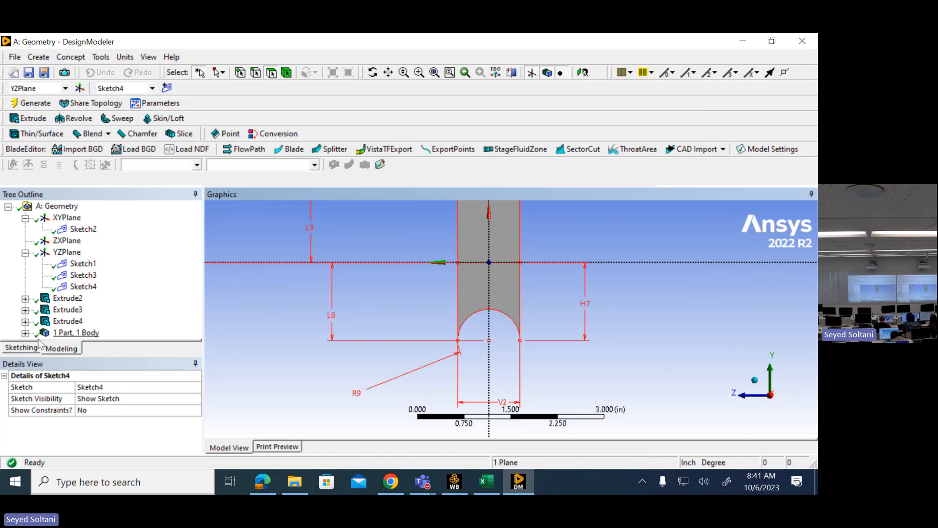
# - Sketch two concentric circles centred on the vertical axis below the web, about 1.76 in below the horizontal axis
pyautogui.click(22, 348)
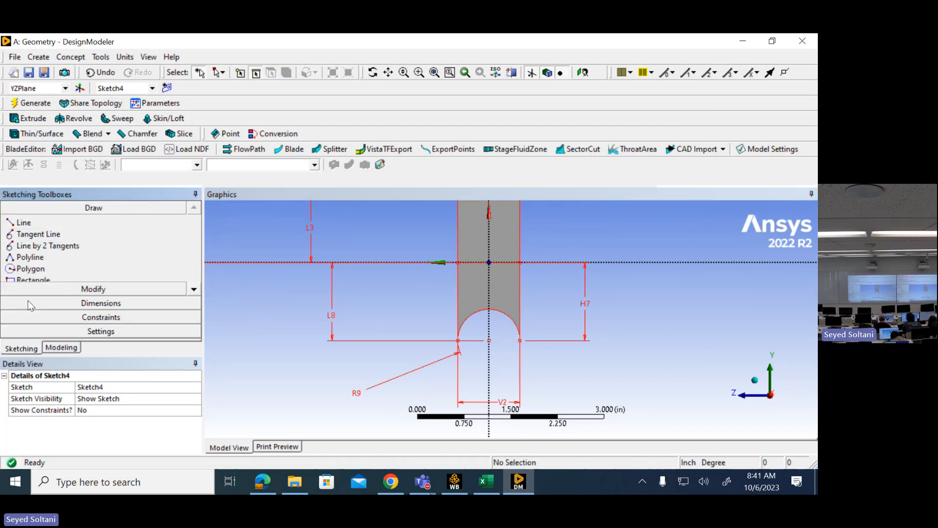
pyautogui.click(194, 290)
pyautogui.click(194, 290)
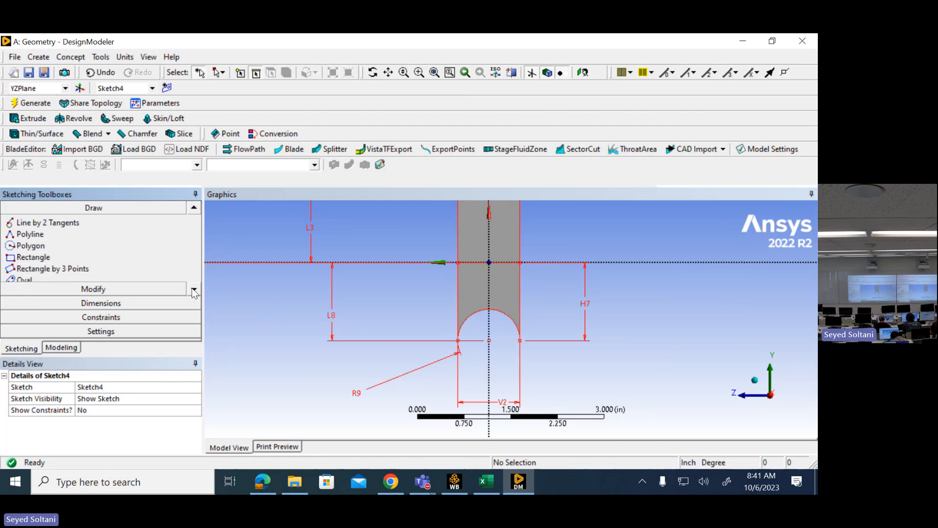
pyautogui.click(194, 290)
pyautogui.click(194, 290)
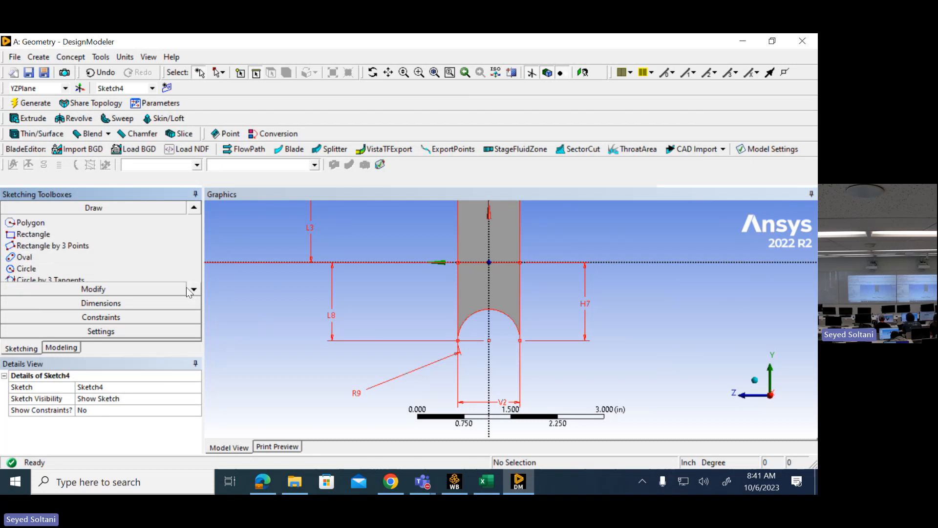
pyautogui.click(34, 269)
pyautogui.click(489, 372)
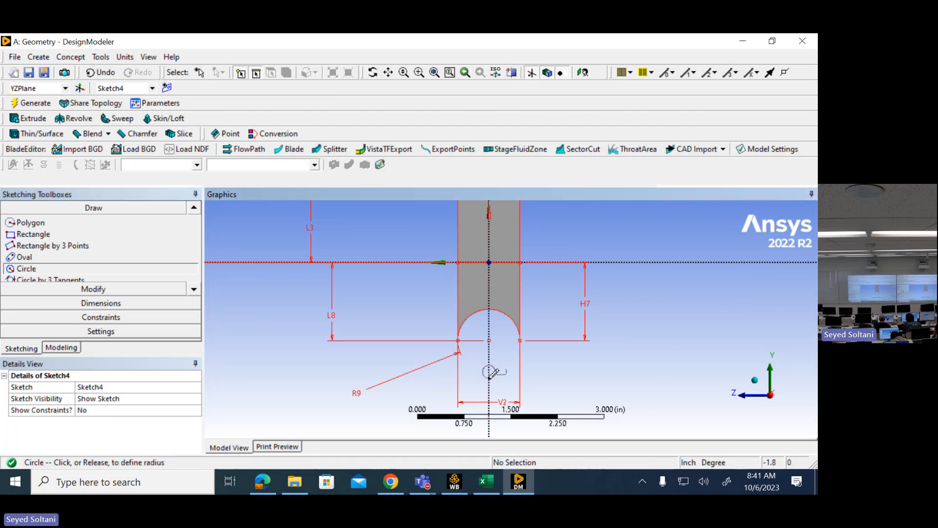
pyautogui.click(503, 383)
pyautogui.click(489, 372)
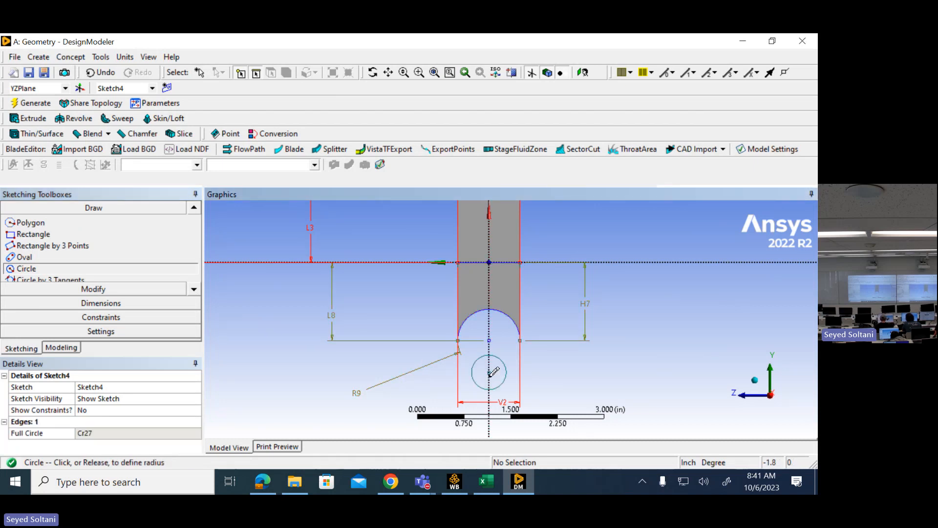
pyautogui.click(496, 381)
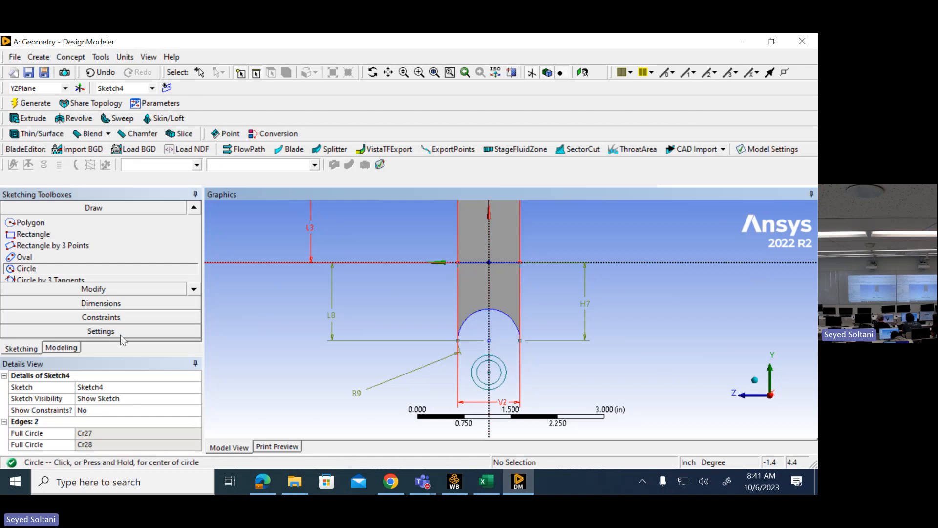
# - Add a Length/Distance dimension from the circles' centre to the horizontal axis and set it to 1.25 in
pyautogui.click(93, 303)
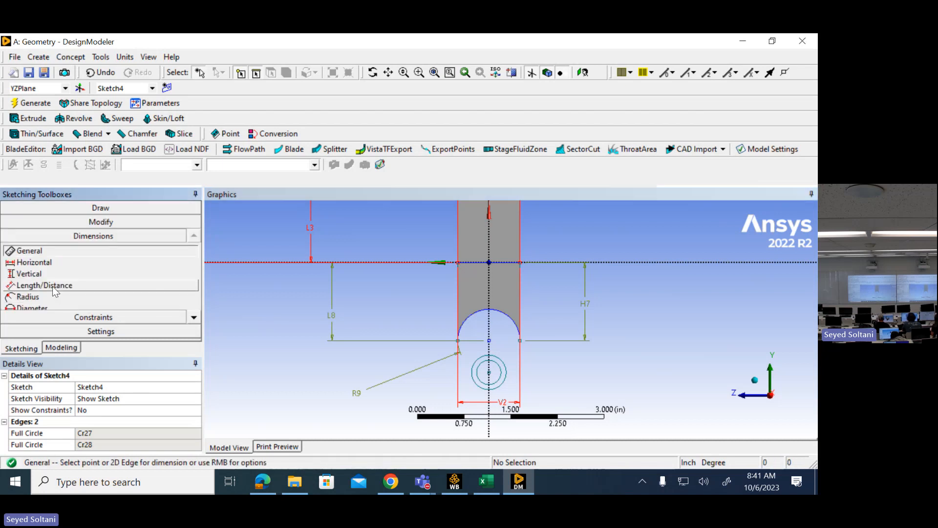
pyautogui.click(53, 286)
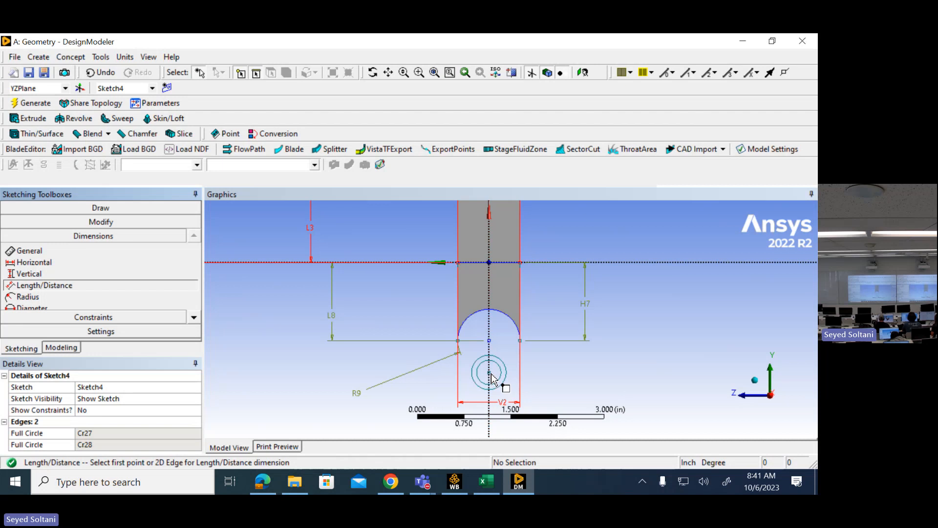
pyautogui.click(491, 373)
pyautogui.click(487, 262)
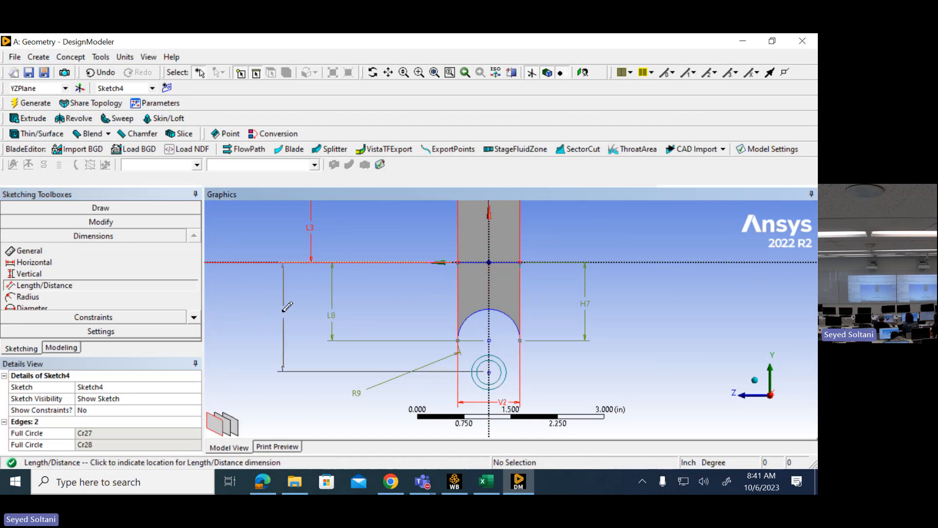
pyautogui.click(277, 312)
pyautogui.click(132, 433)
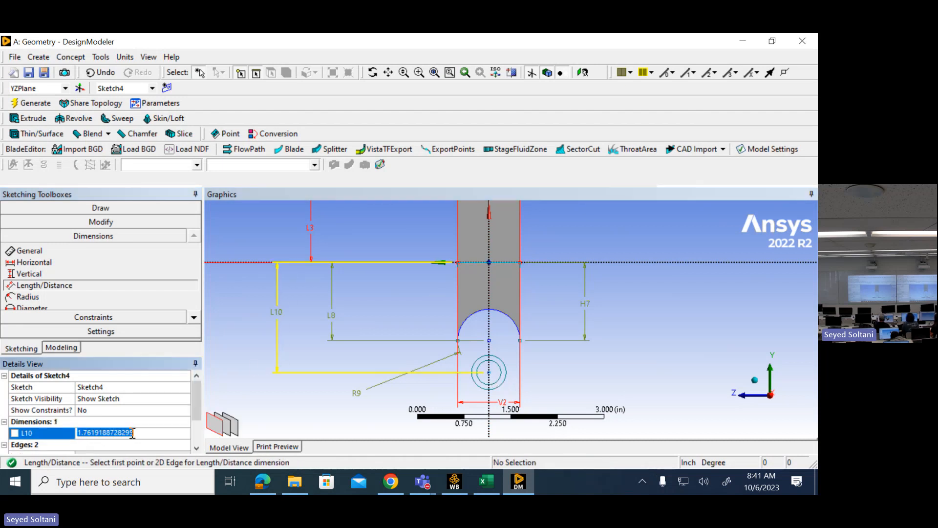
pyautogui.write('1.25')
pyautogui.press('Return')
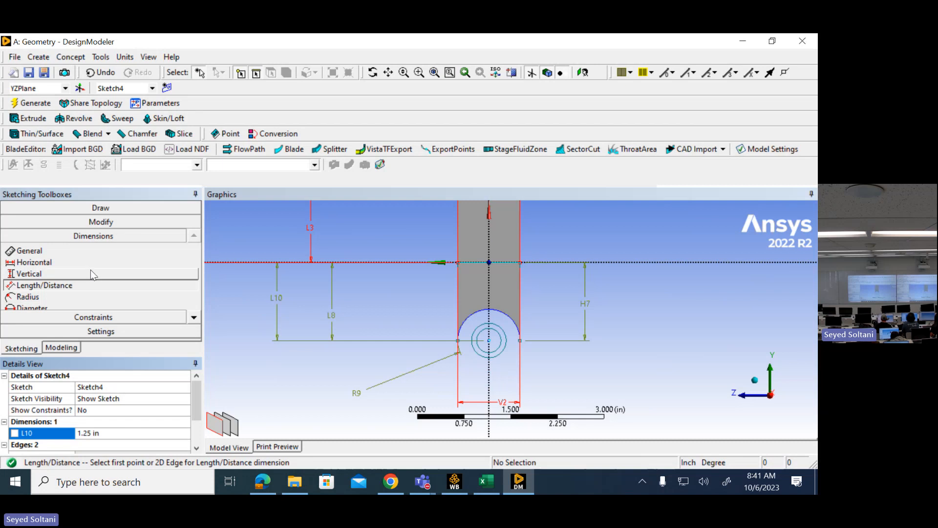
# - Add a Radius dimension to the outer circle and set it to 0.5 in, matching the practice drawing
pyautogui.click(66, 296)
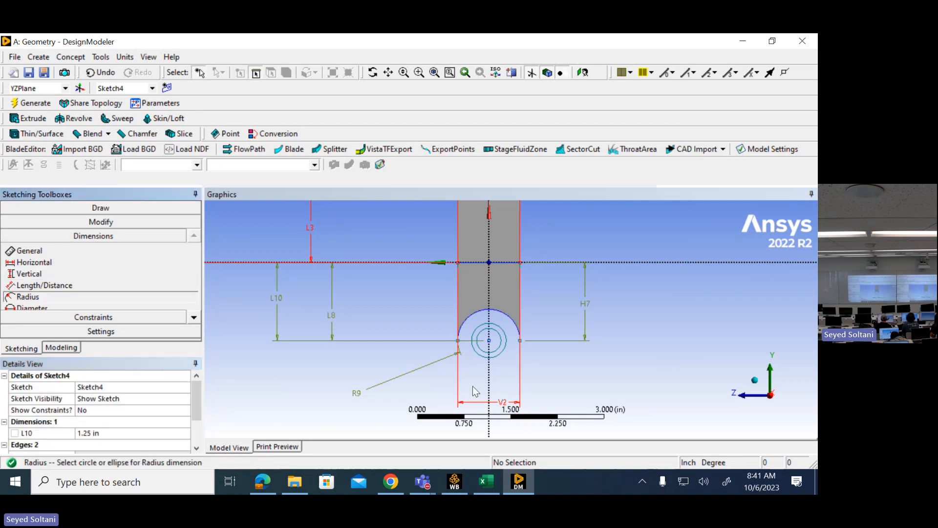
pyautogui.click(478, 353)
pyautogui.click(349, 380)
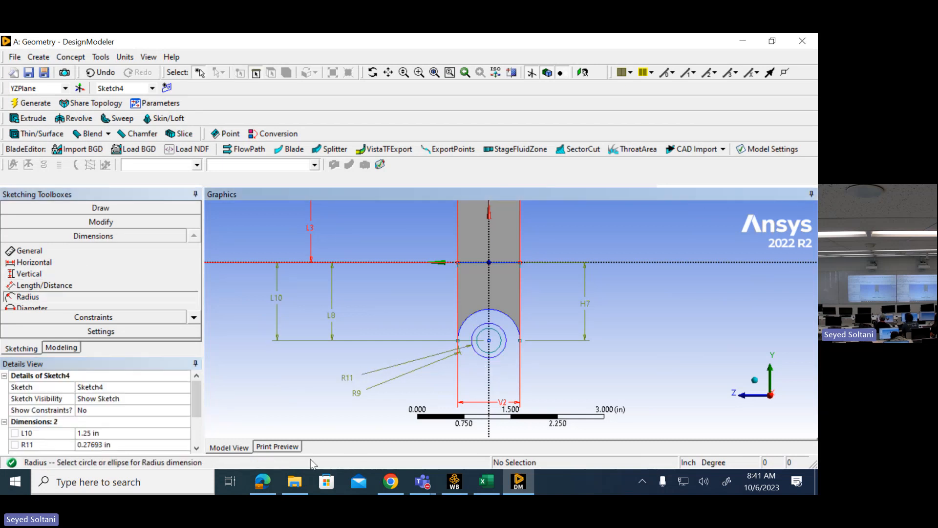
pyautogui.click(262, 481)
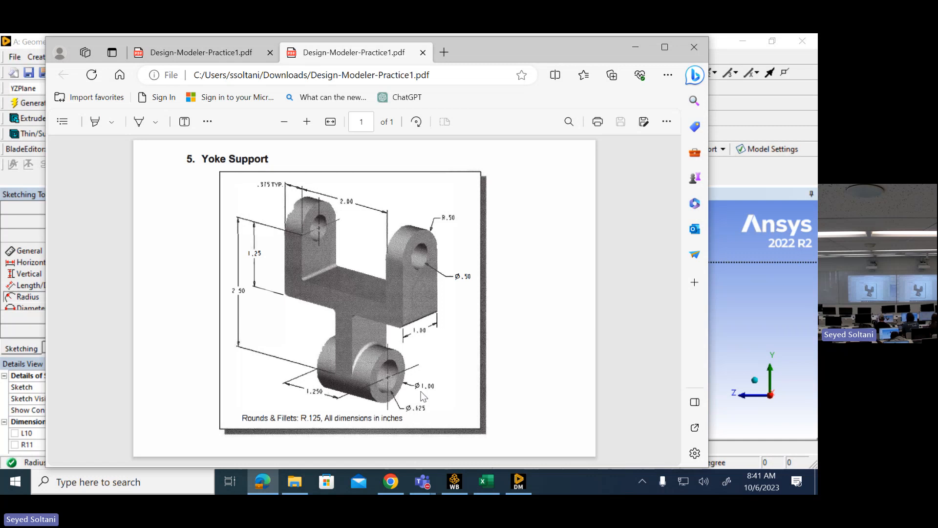
pyautogui.click(635, 48)
pyautogui.click(136, 444)
pyautogui.write('0.5')
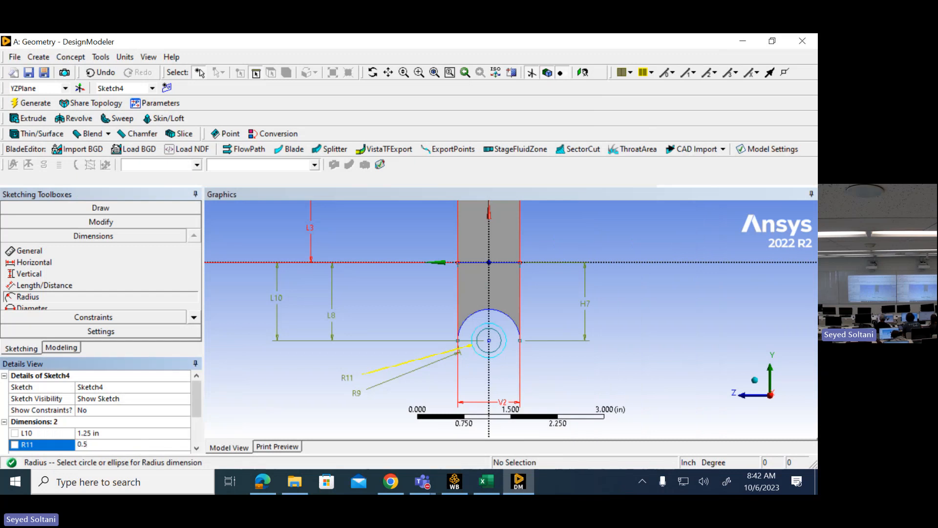
pyautogui.press('Return')
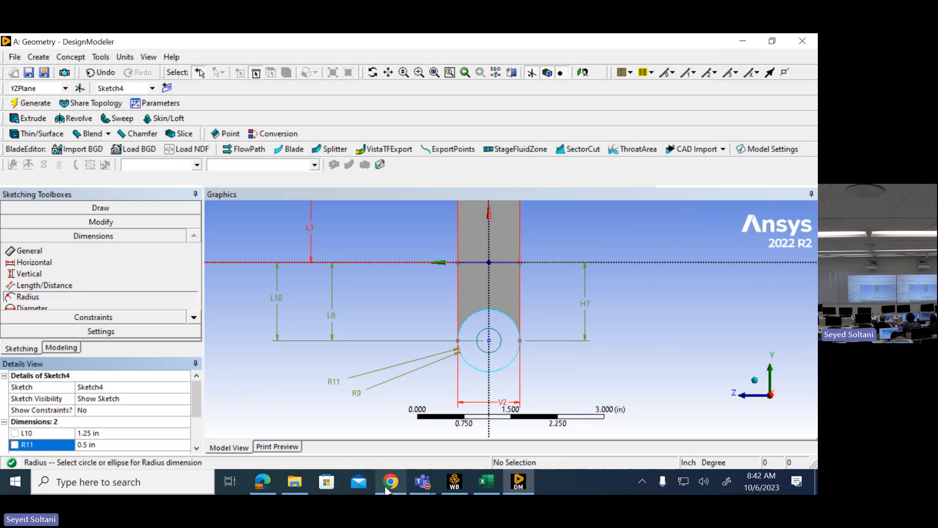
# - Check the bore size in the practice drawing and add a Diameter dimension of 0.625 in to the inner circle
pyautogui.moveTo(387, 489)
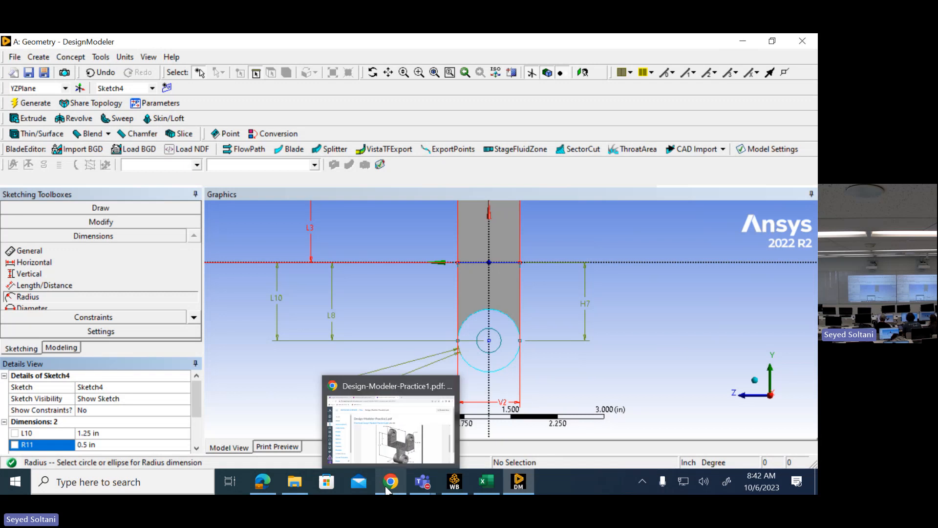
pyautogui.click(264, 480)
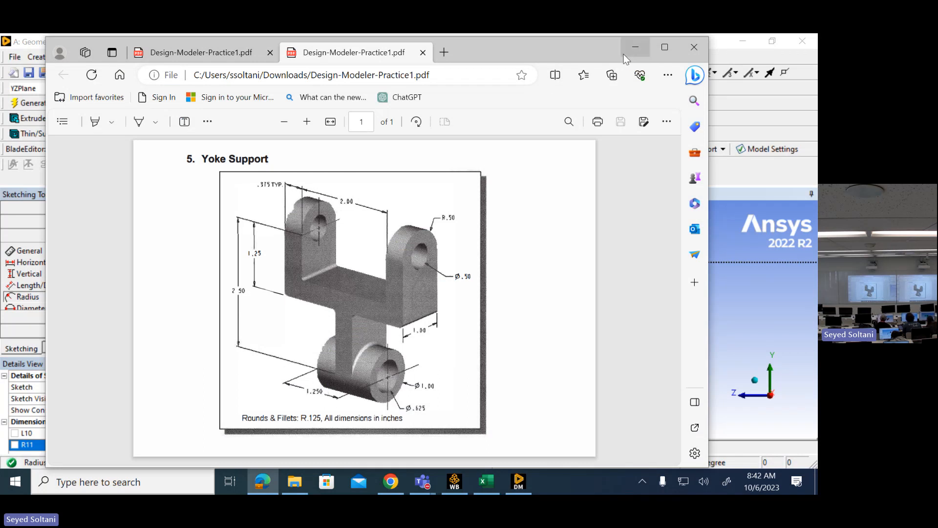
pyautogui.click(635, 47)
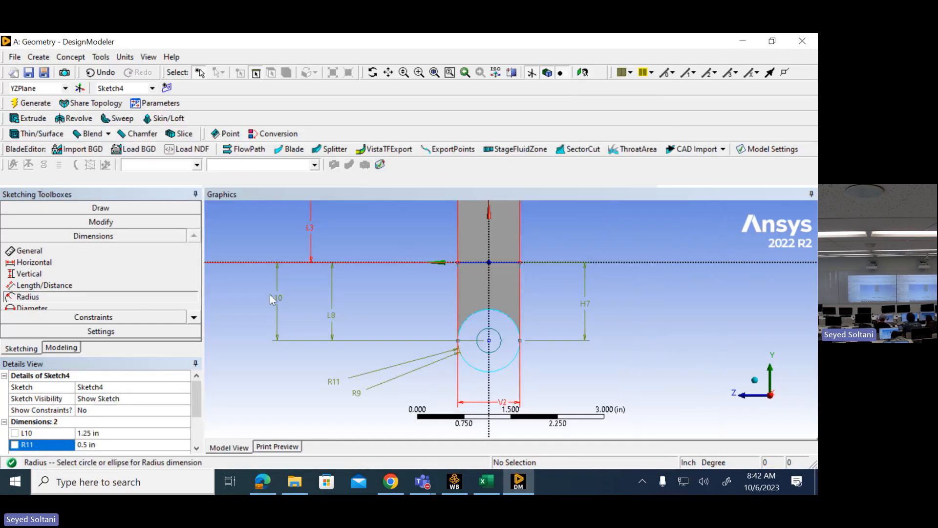
pyautogui.click(194, 317)
pyautogui.click(32, 296)
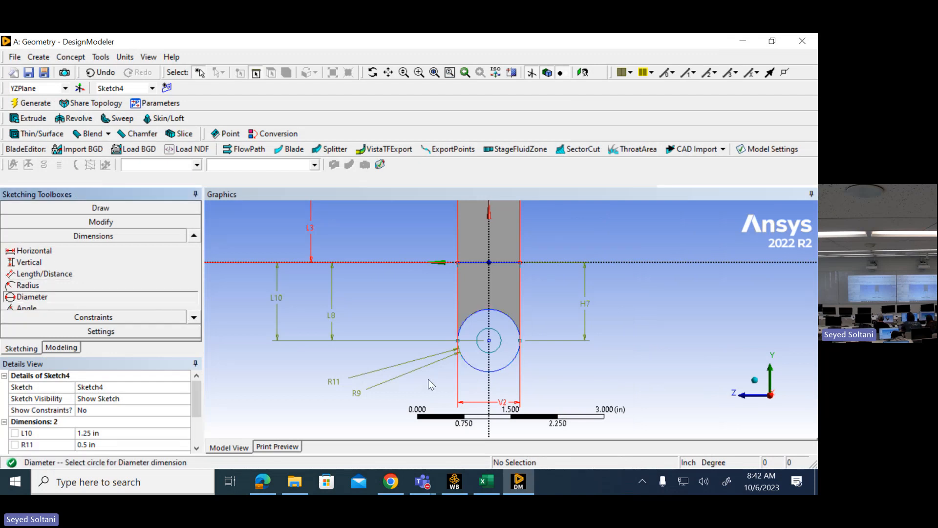
pyautogui.click(488, 352)
pyautogui.click(391, 407)
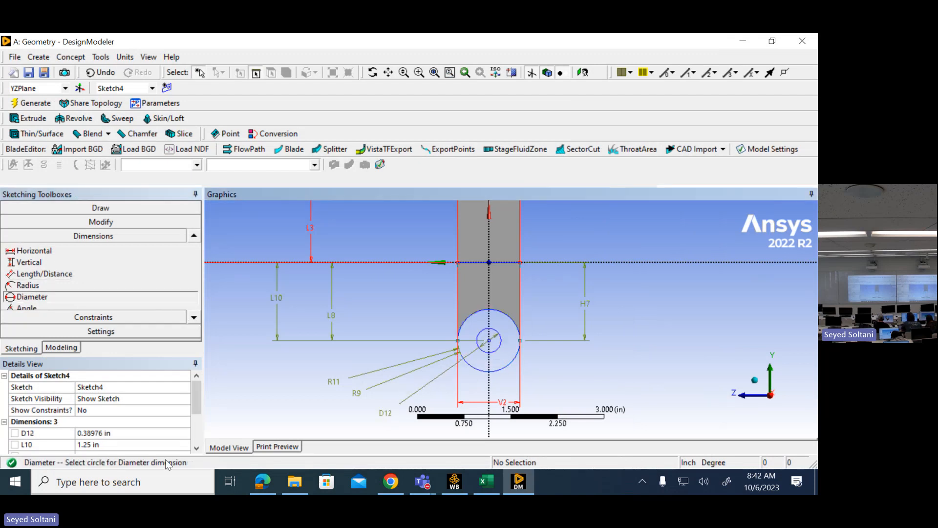
pyautogui.click(125, 433)
pyautogui.write('0.62')
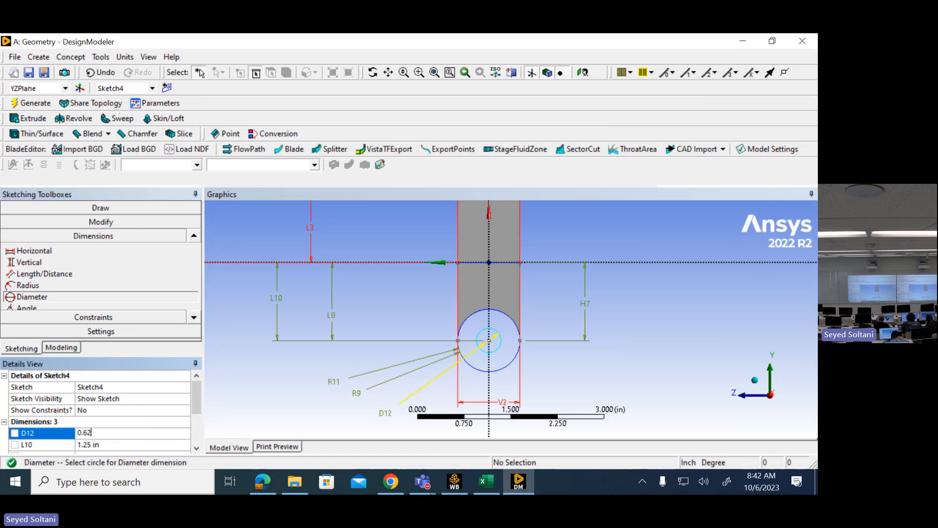
pyautogui.write('5')
pyautogui.press('Return')
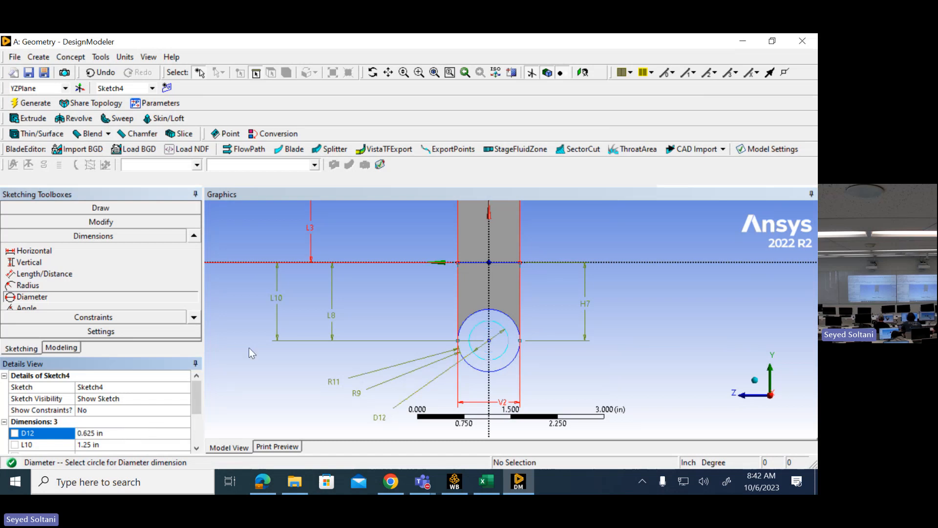
# - Check the halved cylinder length in Excel, then extrude the two-circle sketch Both - Symmetric with a depth of 0.625 in and generate it
pyautogui.click(484, 490)
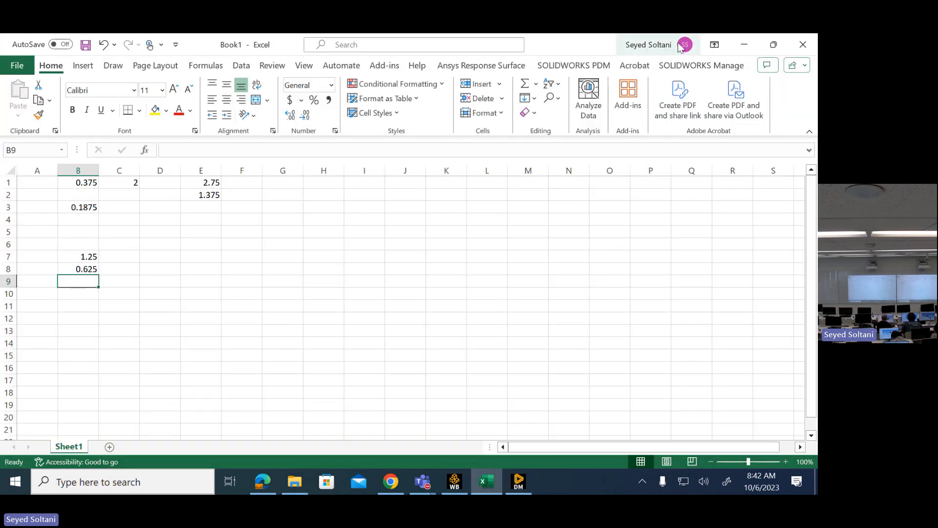
pyautogui.click(745, 46)
pyautogui.moveTo(351, 308)
pyautogui.mouseDown(button='middle')
pyautogui.moveTo(475, 311)
pyautogui.moveTo(440, 325)
pyautogui.moveTo(435, 314)
pyautogui.mouseUp(button='middle')
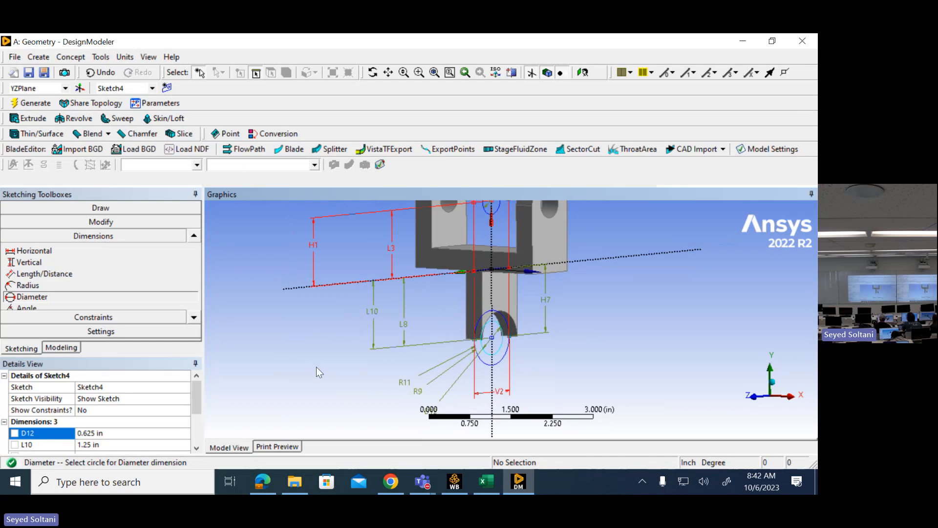
pyautogui.click(23, 119)
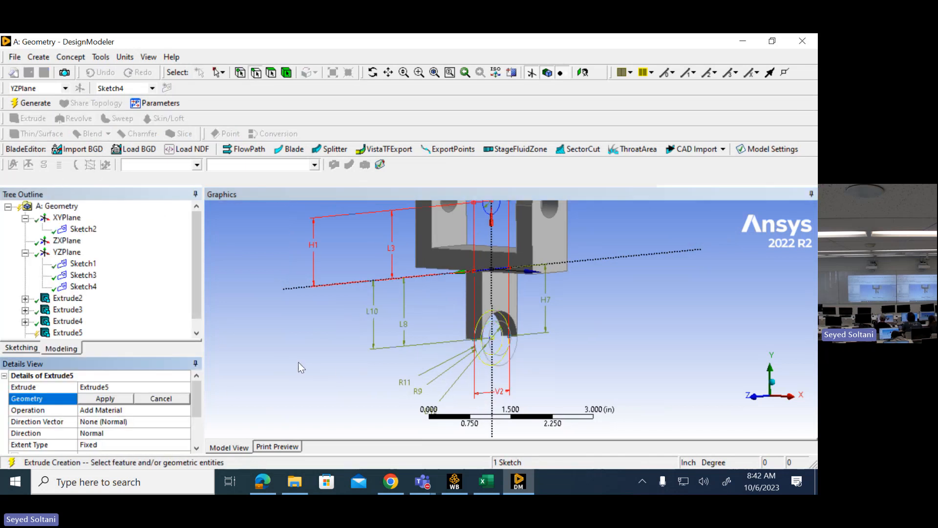
pyautogui.moveTo(298, 364)
pyautogui.mouseDown(button='middle')
pyautogui.moveTo(331, 366)
pyautogui.moveTo(307, 368)
pyautogui.mouseUp(button='middle')
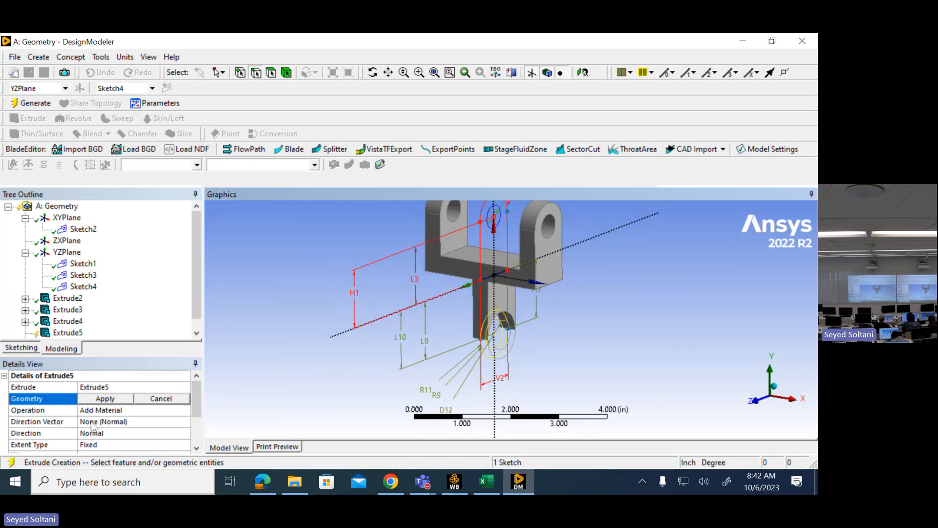
pyautogui.click(142, 433)
pyautogui.click(184, 432)
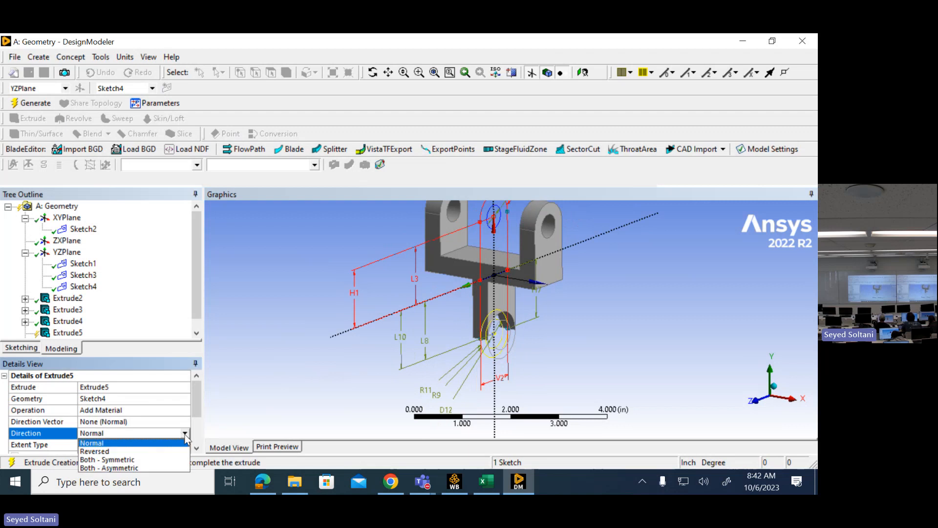
pyautogui.click(131, 459)
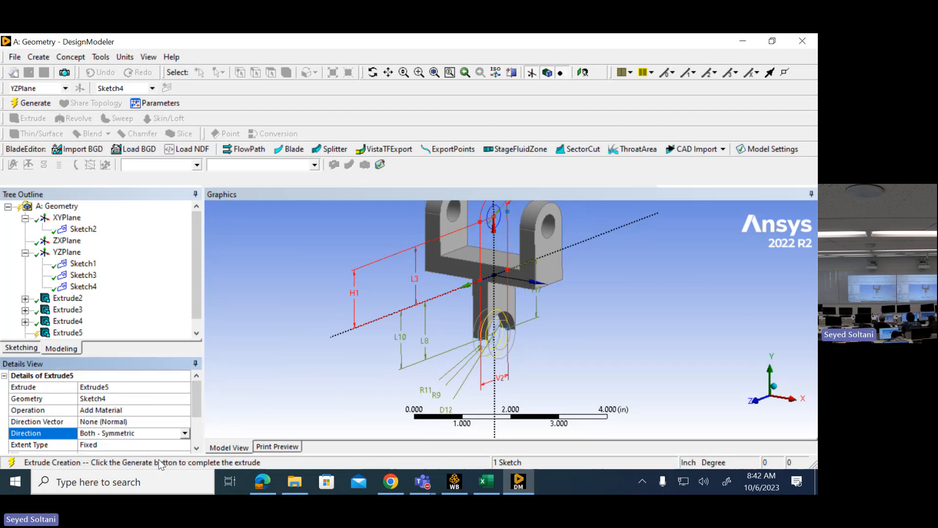
pyautogui.click(197, 448)
pyautogui.click(197, 448)
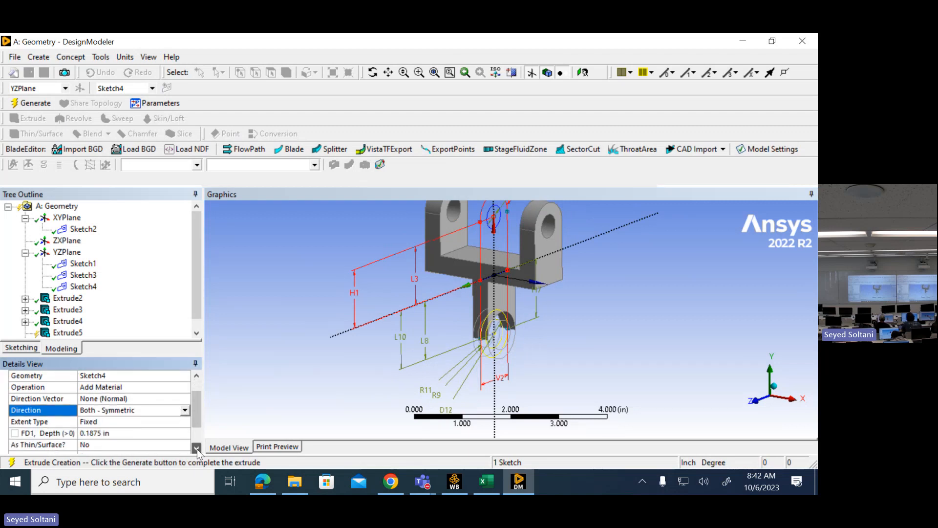
pyautogui.click(124, 432)
pyautogui.write('0.625')
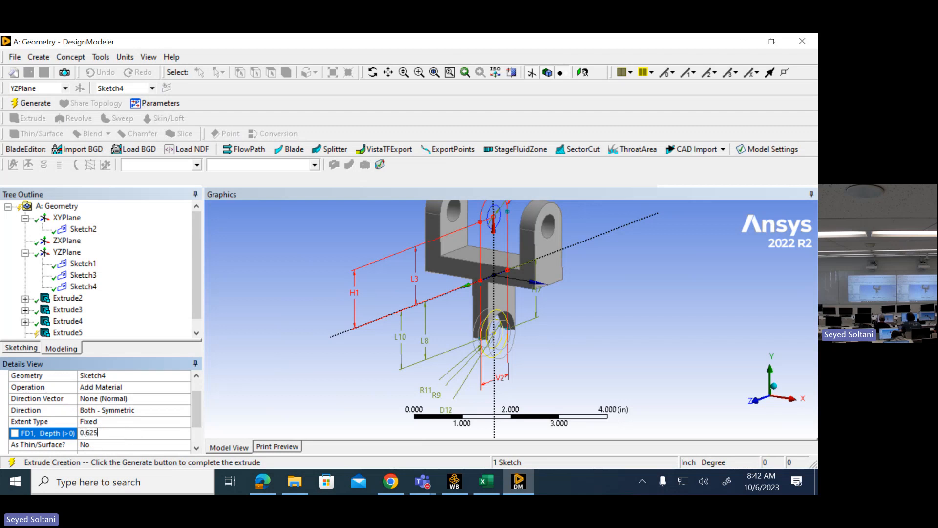
pyautogui.press('Return')
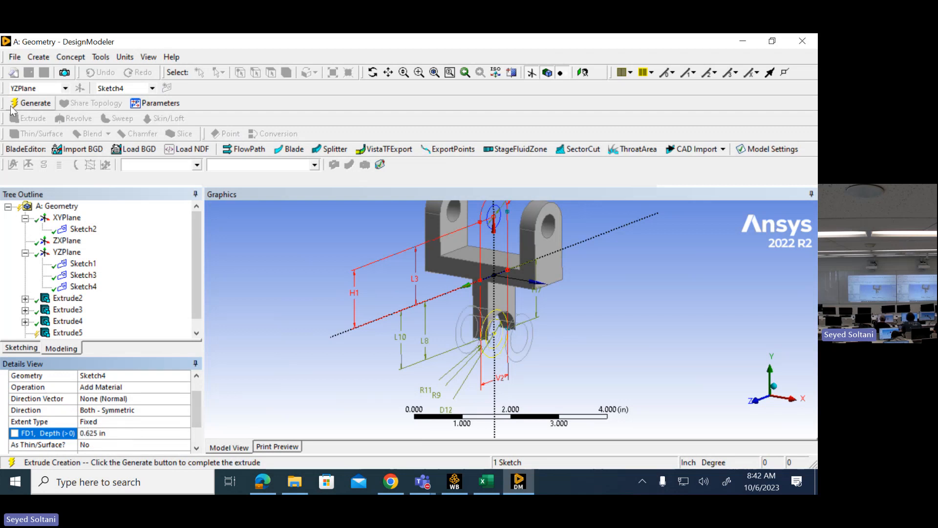
pyautogui.click(28, 105)
# - Check the fillet note in the drawing, start a Fixed Radius blend and select the two inner edges where the yoke arms meet the base
pyautogui.moveTo(342, 281); pyautogui.dragTo(369, 228, button='middle')
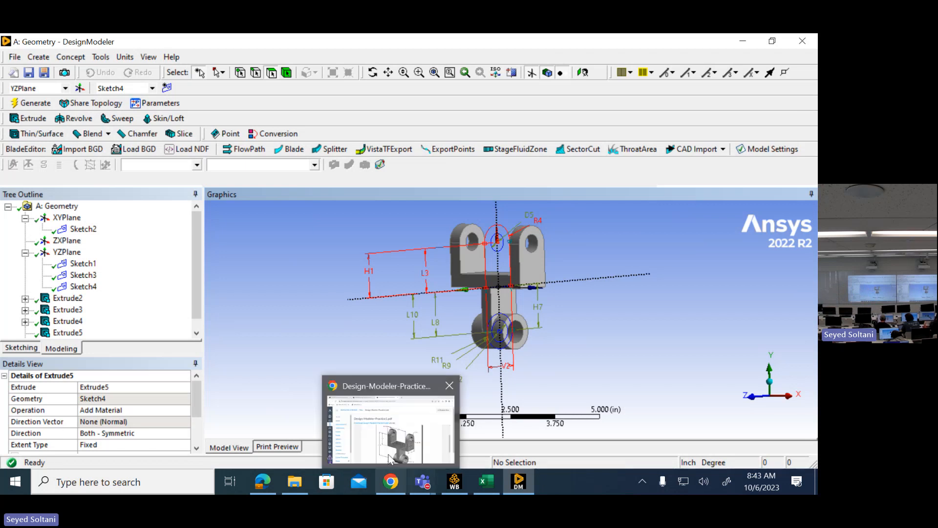
pyautogui.click(263, 482)
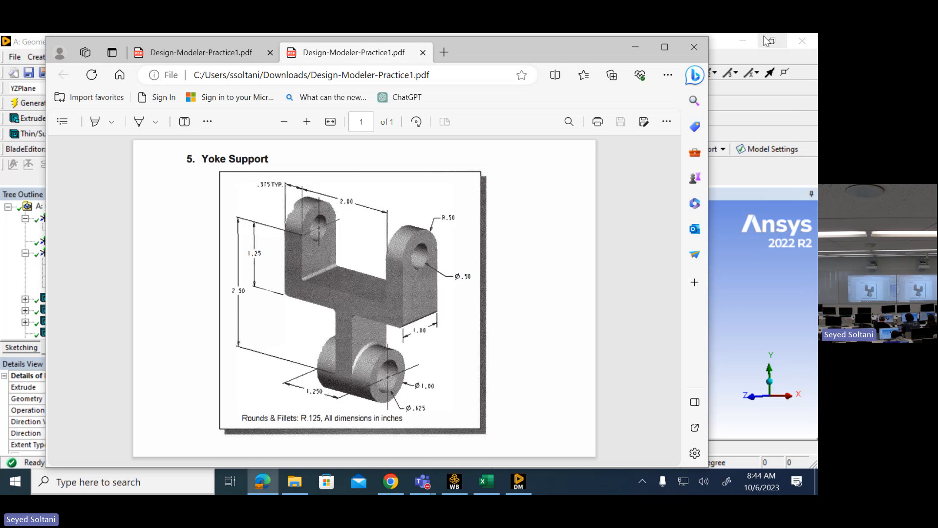
pyautogui.click(634, 46)
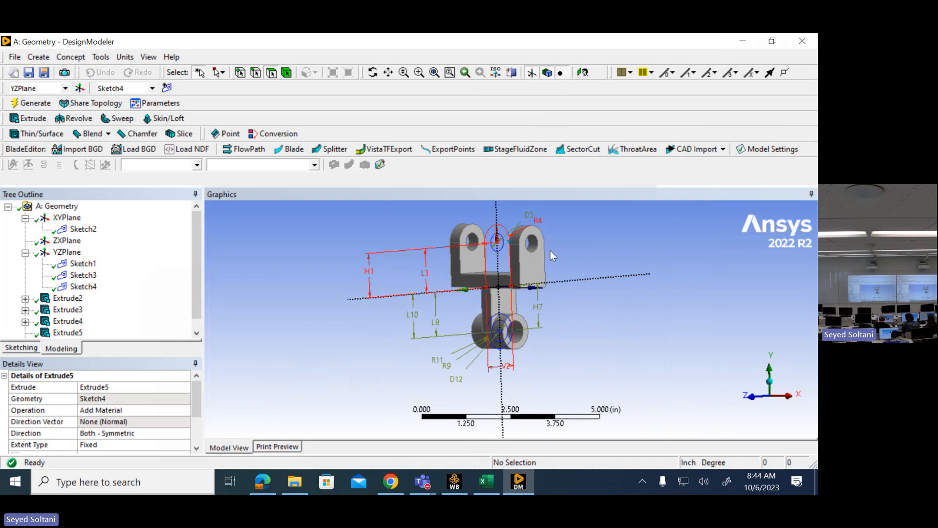
pyautogui.scroll(1, 557, 248)
pyautogui.moveTo(568, 242); pyautogui.dragTo(605, 259, button='middle')
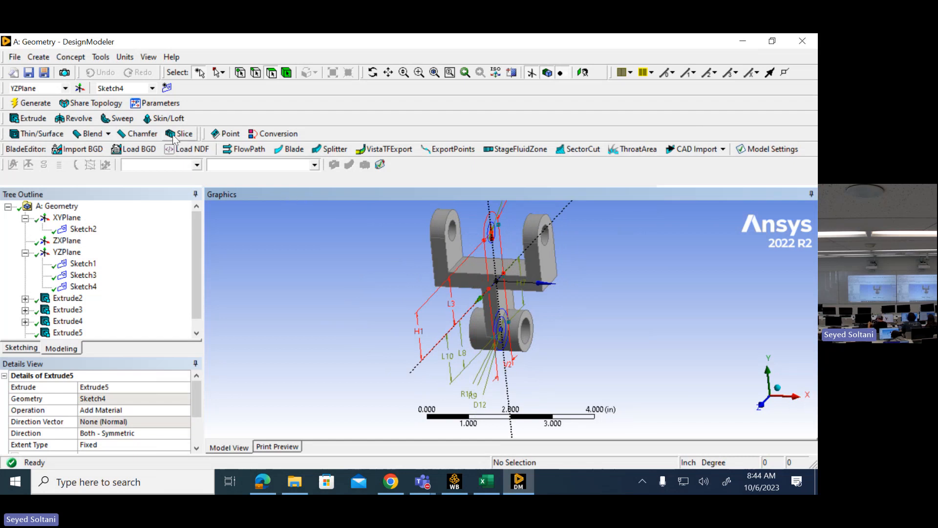
pyautogui.click(102, 137)
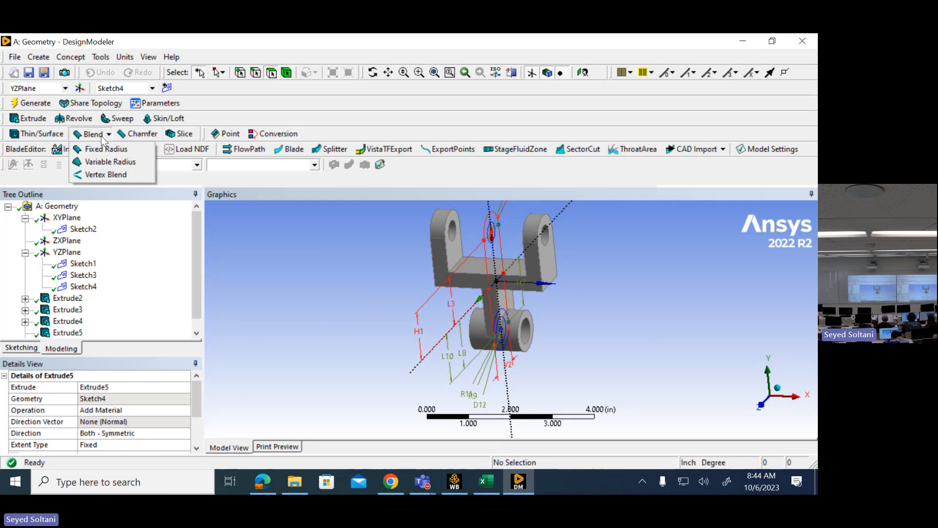
pyautogui.click(108, 149)
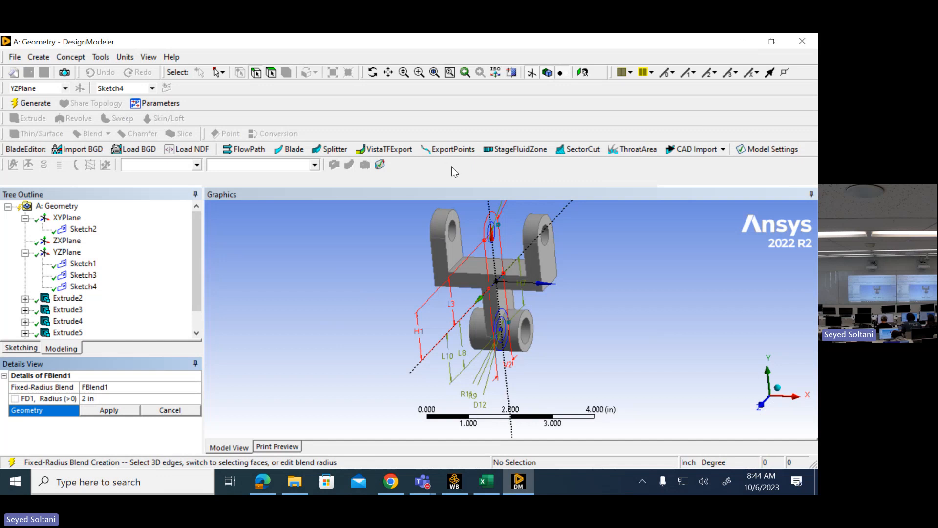
pyautogui.click(460, 265)
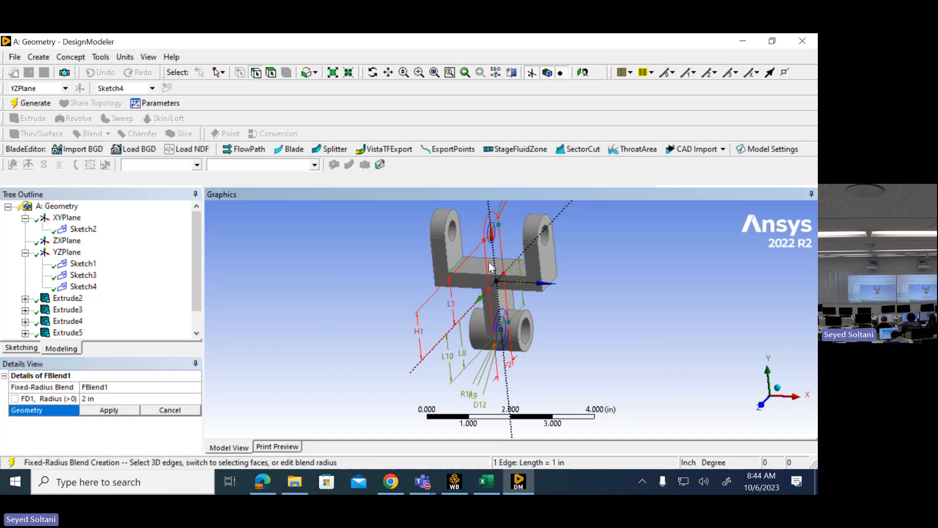
pyautogui.moveTo(602, 274); pyautogui.dragTo(665, 272, button='middle')
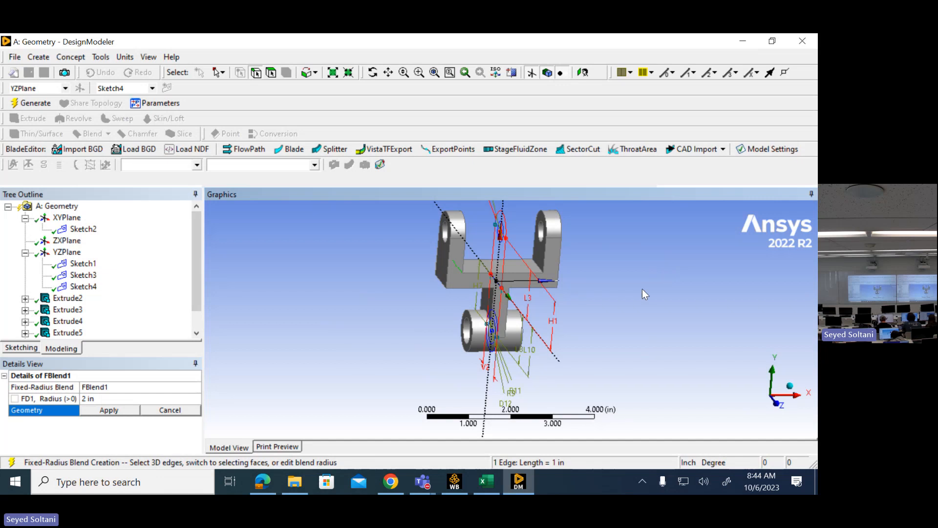
pyautogui.keyDown('ctrl'); pyautogui.click(539, 271); pyautogui.keyUp('ctrl')
# - Add the two edges where the web meets the underside of the yoke base to the blend selection
pyautogui.moveTo(622, 285); pyautogui.dragTo(508, 284, button='middle')
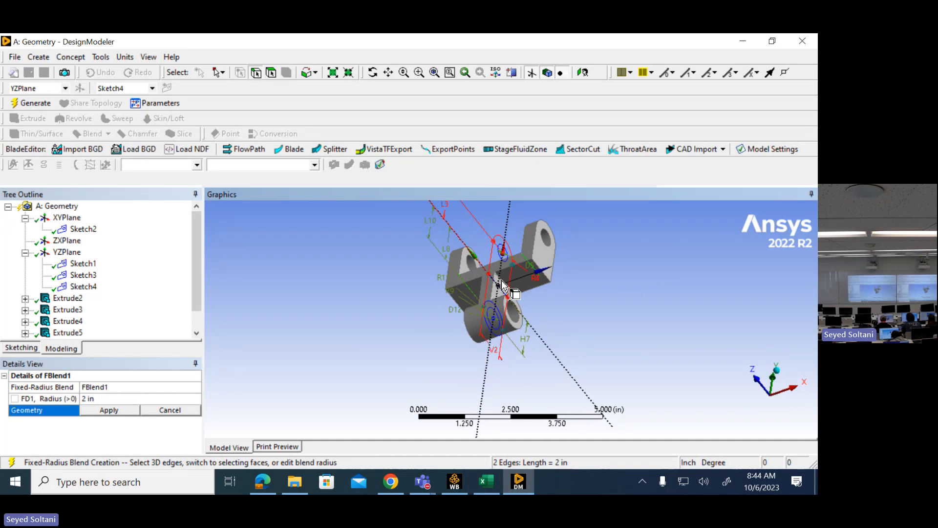
pyautogui.scroll(5, 569, 286)
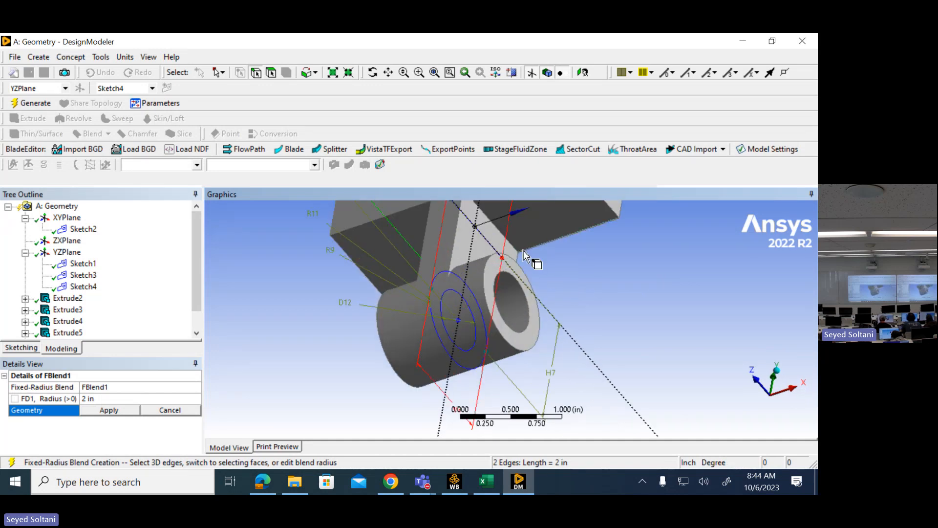
pyautogui.keyDown('ctrl'); pyautogui.click(491, 223); pyautogui.keyUp('ctrl')
pyautogui.moveTo(594, 292); pyautogui.dragTo(673, 305, button='middle')
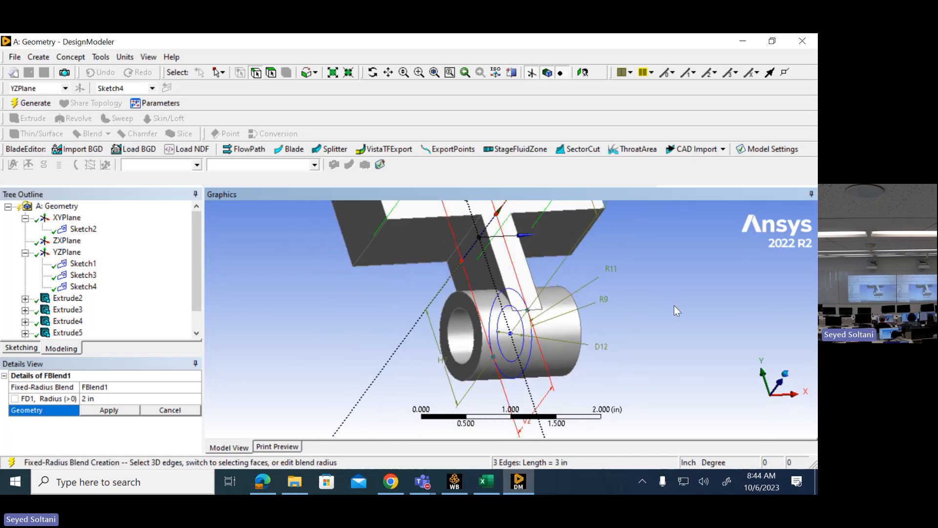
pyautogui.keyDown('ctrl'); pyautogui.click(467, 239); pyautogui.keyUp('ctrl')
# - Add the two curved edges where the web meets the lower cylinder and apply the six edges as the blend geometry
pyautogui.moveTo(646, 273)
pyautogui.mouseDown(button='middle')
pyautogui.moveTo(595, 316)
pyautogui.moveTo(549, 314)
pyautogui.moveTo(708, 311)
pyautogui.mouseUp(button='middle')
pyautogui.keyDown('ctrl'); pyautogui.click(519, 296); pyautogui.keyUp('ctrl')
pyautogui.keyDown('ctrl'); pyautogui.click(465, 305); pyautogui.keyUp('ctrl')
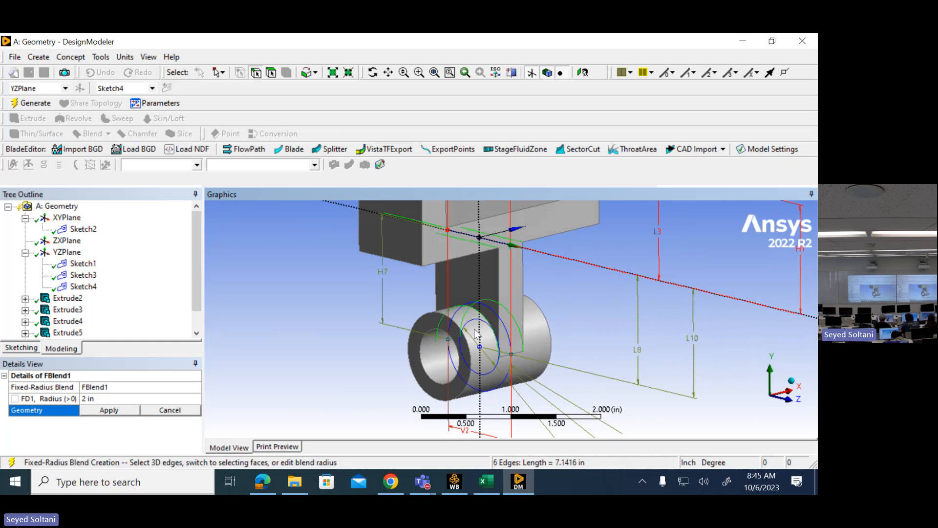
pyautogui.moveTo(478, 336); pyautogui.dragTo(421, 337, button='middle')
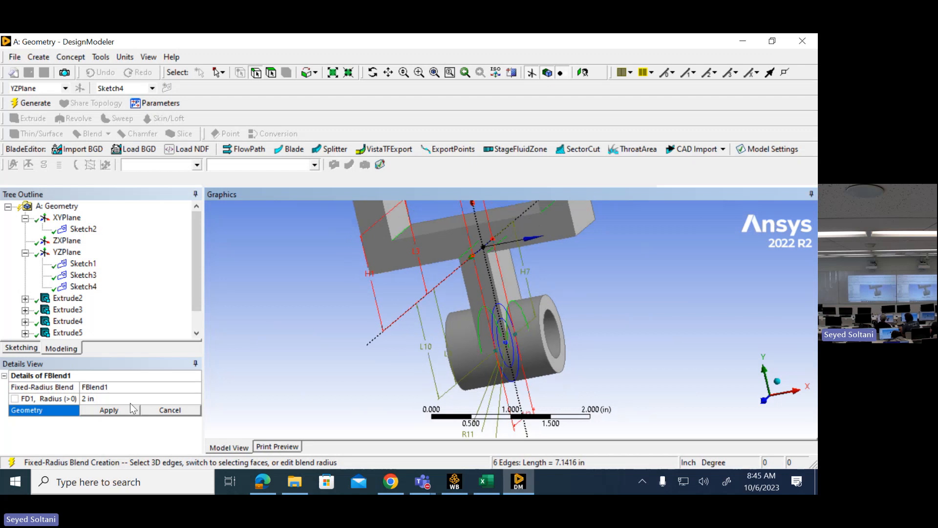
pyautogui.click(106, 409)
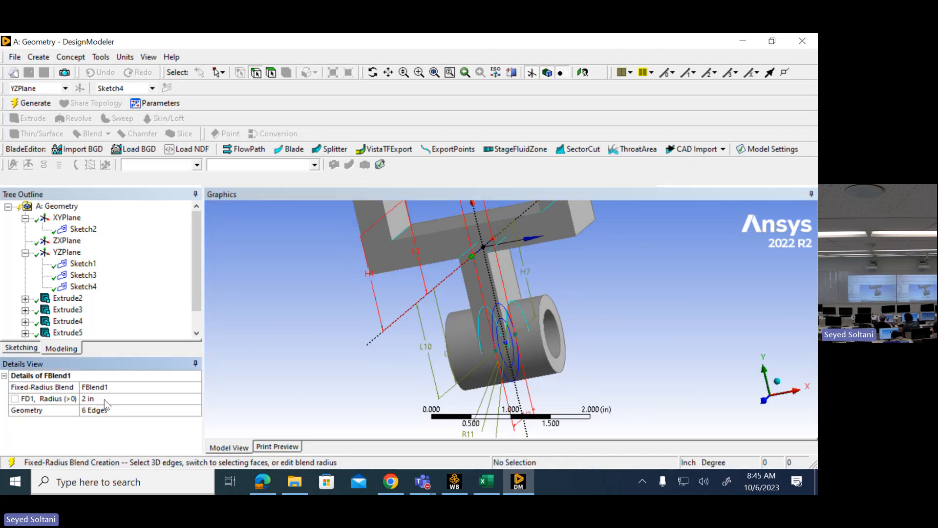
# - Set the fixed-radius blend's radius to 0.125 in and generate the six edge fillets
pyautogui.click(104, 399)
pyautogui.write('0.125')
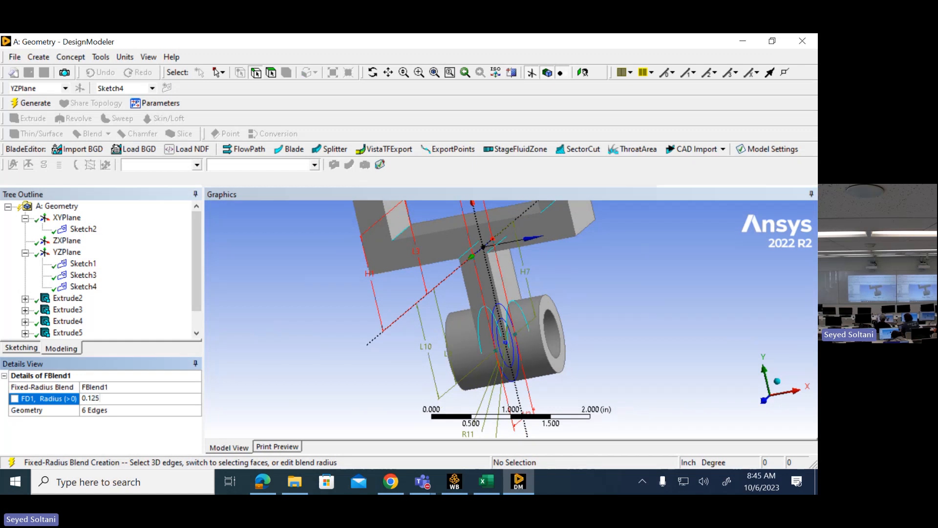
pyautogui.press('Return')
pyautogui.click(30, 107)
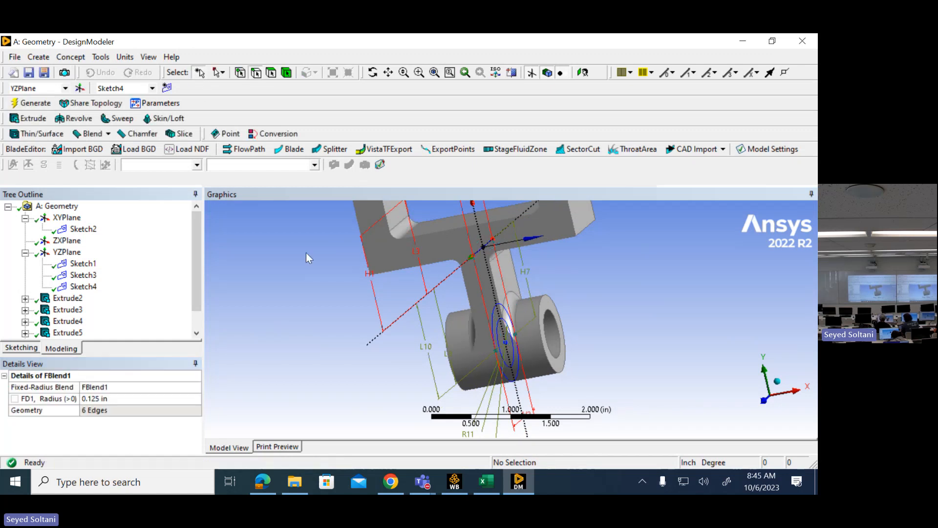
# - Examine the fillets at the yoke base, web and lower cylinder from several angles and compare the model with the Yoke Support drawing
pyautogui.moveTo(359, 284); pyautogui.dragTo(456, 229, button='middle')
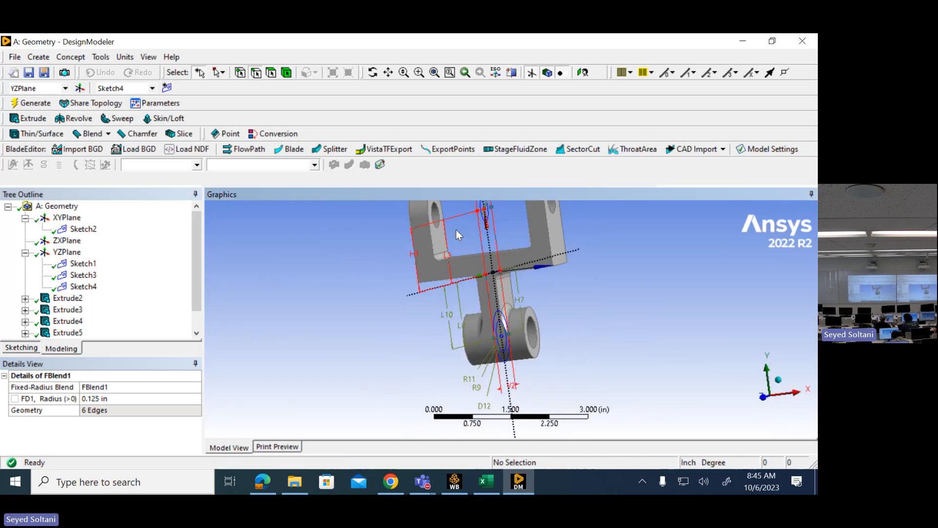
pyautogui.click(434, 73)
pyautogui.moveTo(620, 285); pyautogui.dragTo(574, 309, button='middle')
pyautogui.scroll(3, 614, 262)
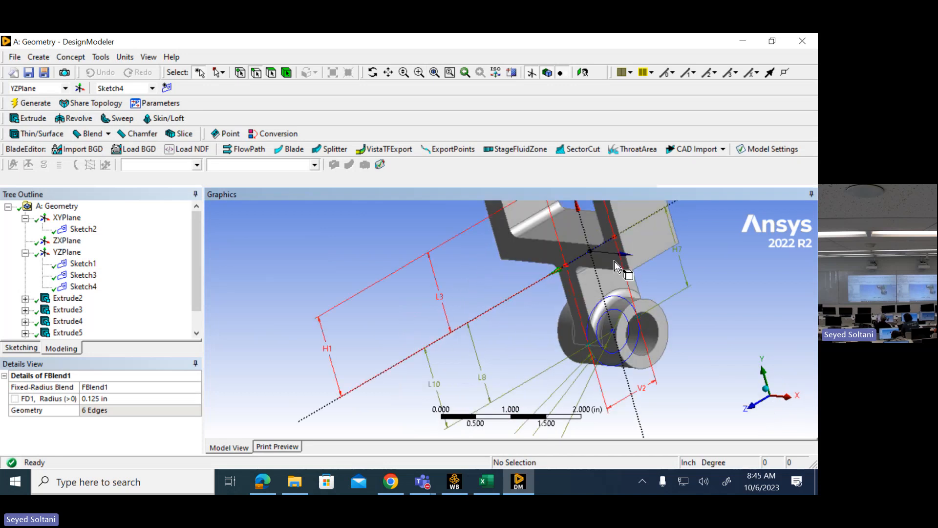
pyautogui.scroll(3, 614, 263)
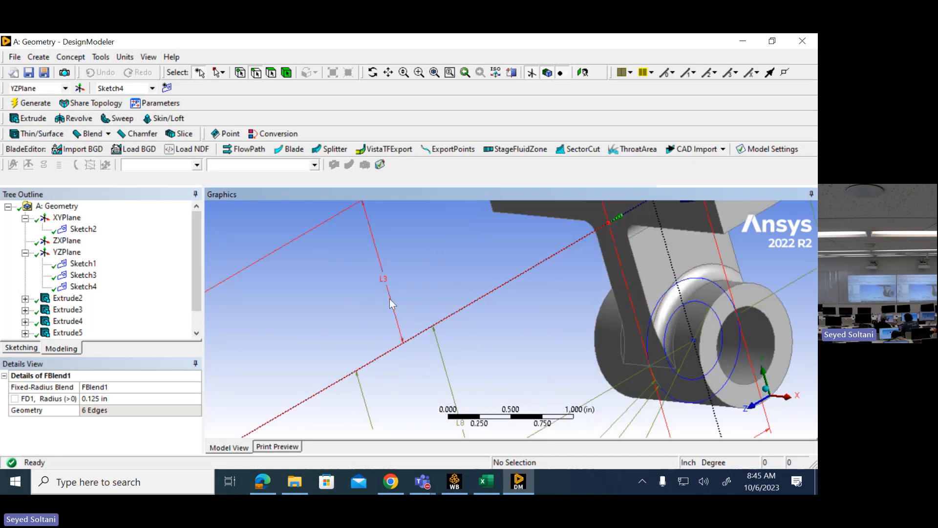
pyautogui.scroll(-3, 406, 306)
pyautogui.moveTo(510, 239); pyautogui.dragTo(539, 236, button='middle')
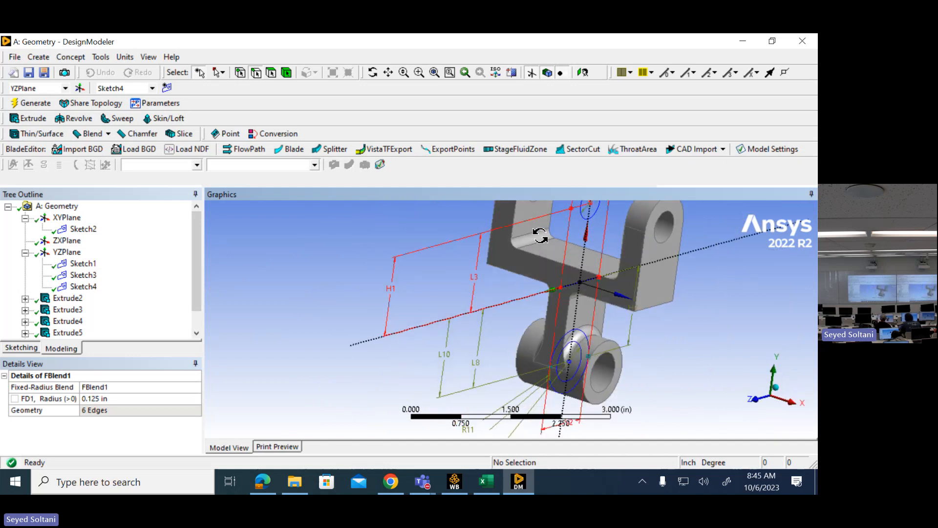
pyautogui.click(263, 481)
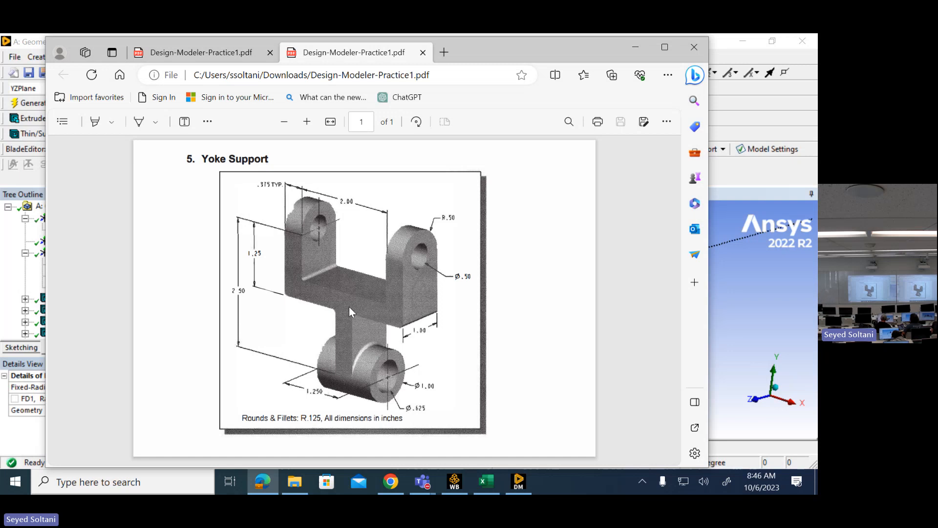
# - Return to the yoke model and slice all bodies by plane, using YZPlane as the base plane
pyautogui.click(633, 48)
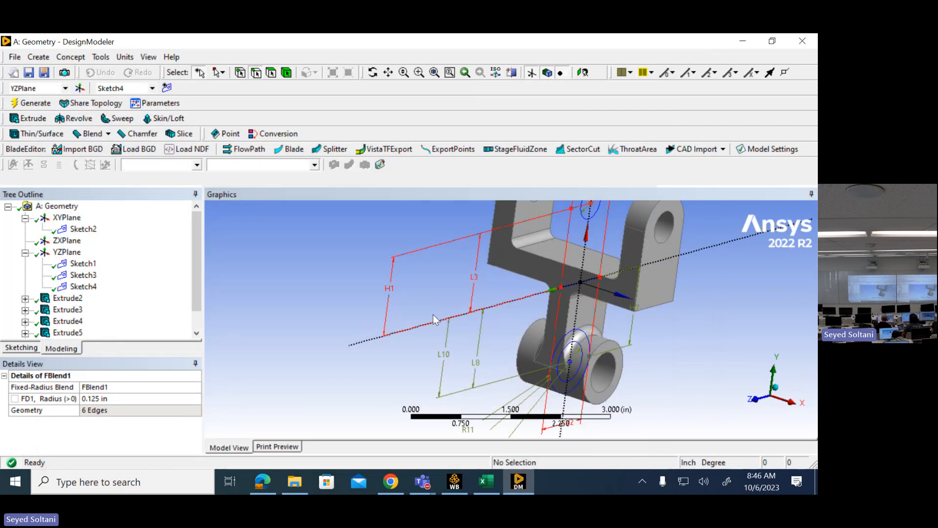
pyautogui.click(433, 73)
pyautogui.click(38, 58)
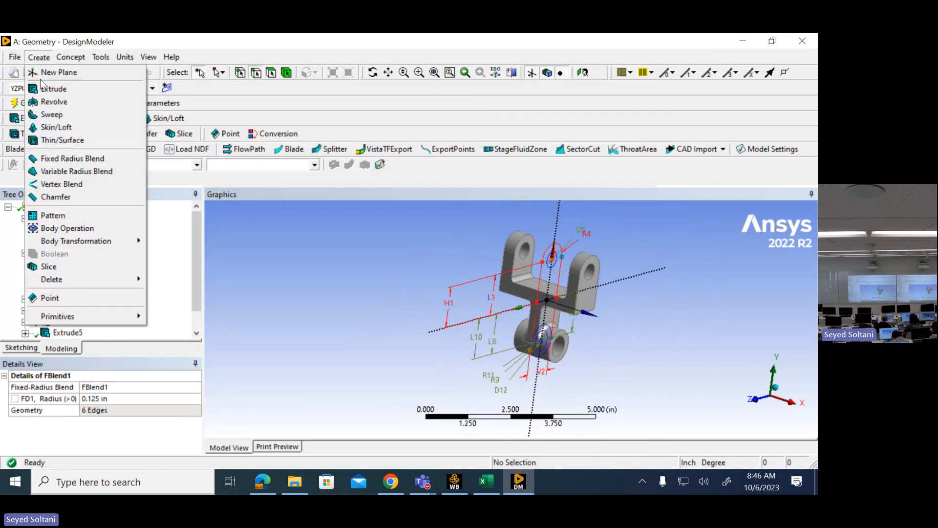
pyautogui.click(84, 266)
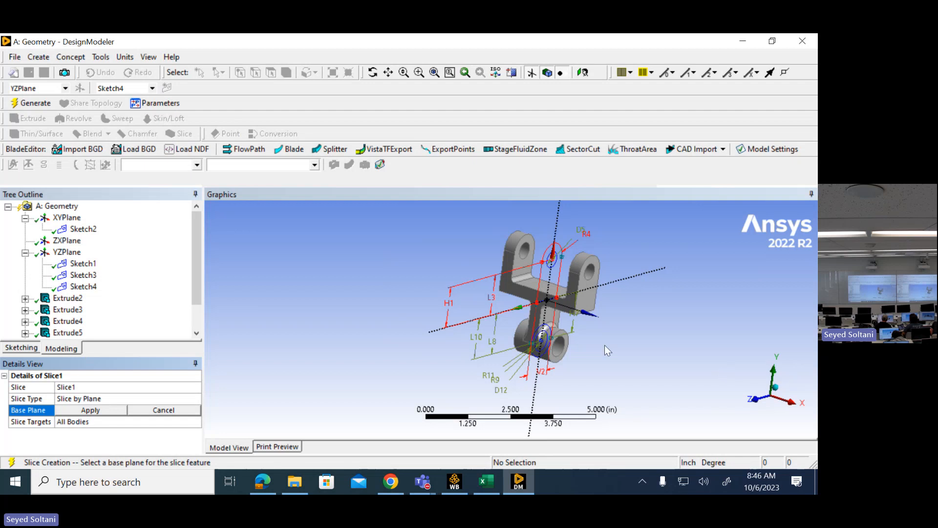
pyautogui.click(66, 252)
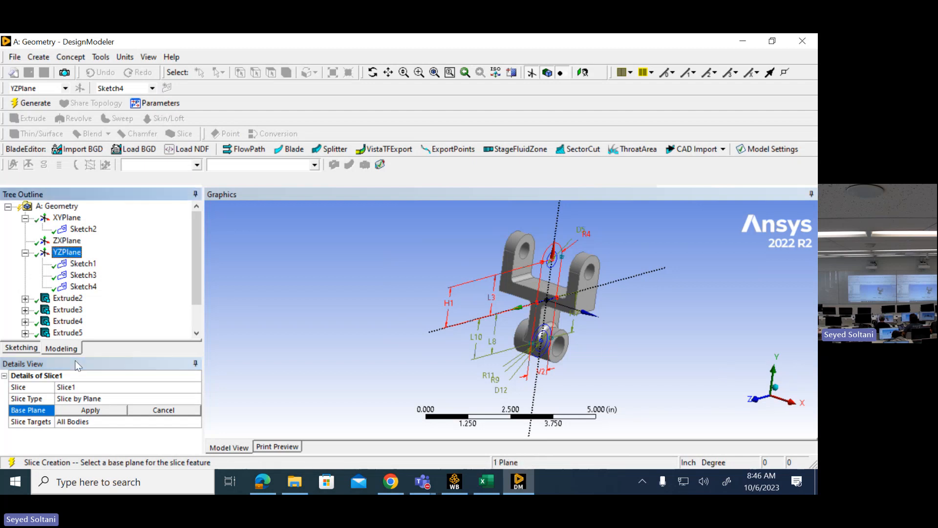
pyautogui.click(73, 413)
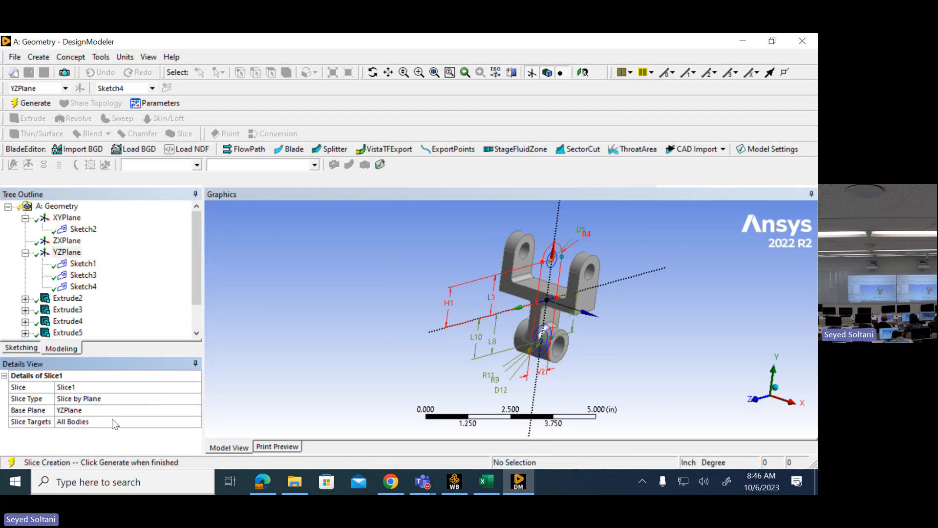
pyautogui.click(20, 108)
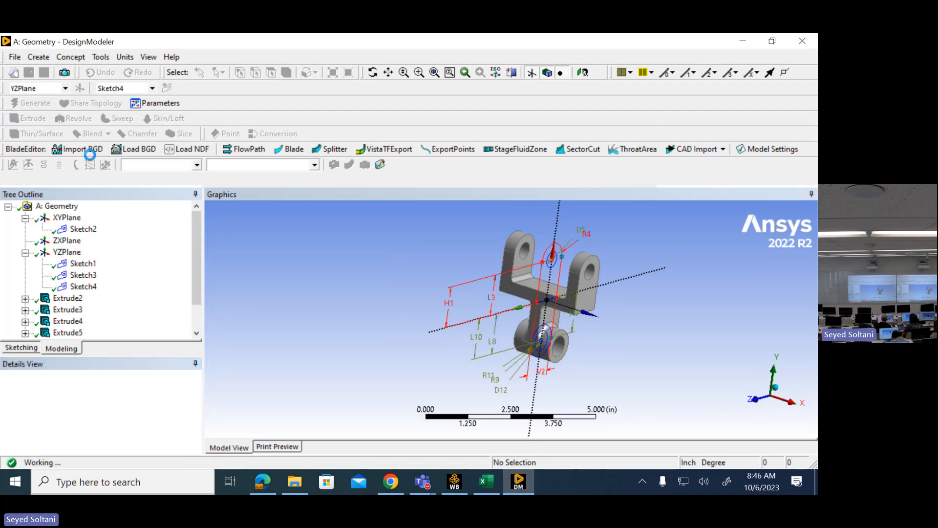
# - Expand the sliced model's body list and highlight each solid half to examine how the yoke was split
pyautogui.moveTo(364, 240); pyautogui.dragTo(230, 312, button='middle')
pyautogui.scroll(4, 436, 285)
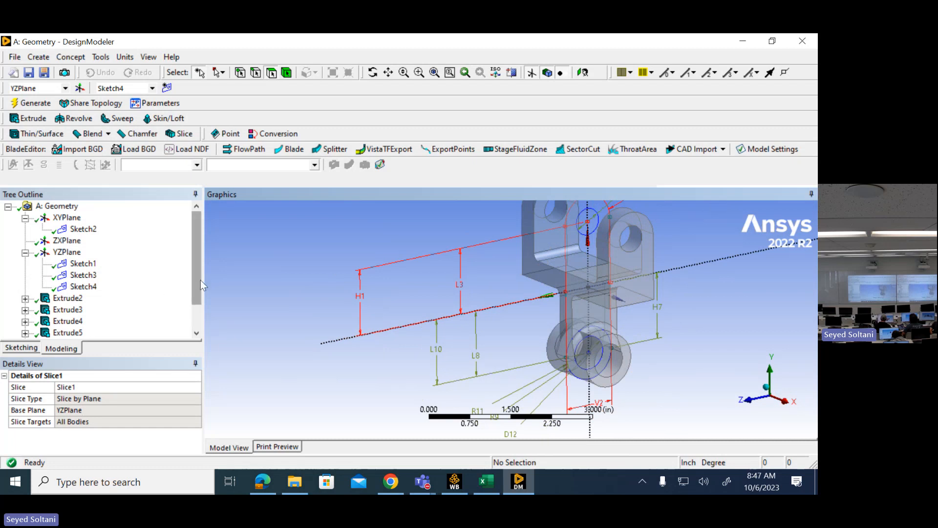
pyautogui.moveTo(198, 280); pyautogui.dragTo(188, 314)
pyautogui.click(25, 332)
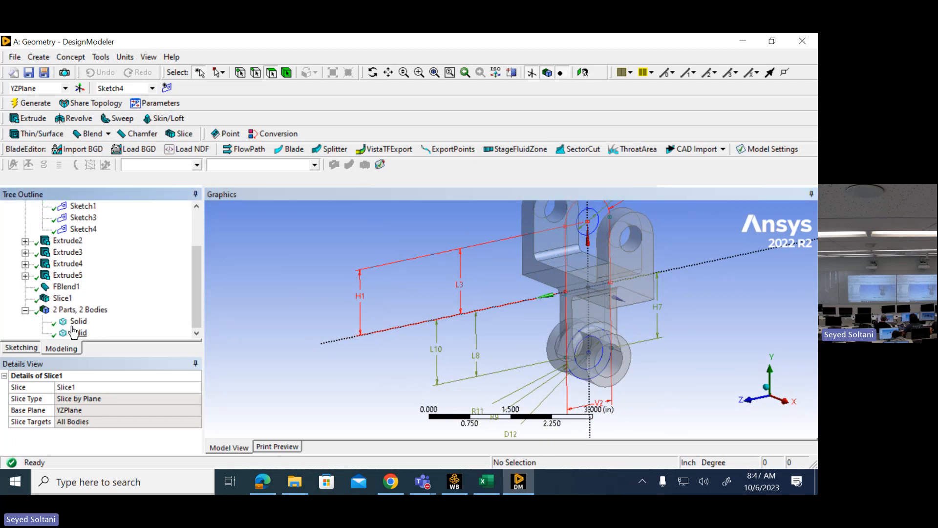
pyautogui.click(75, 322)
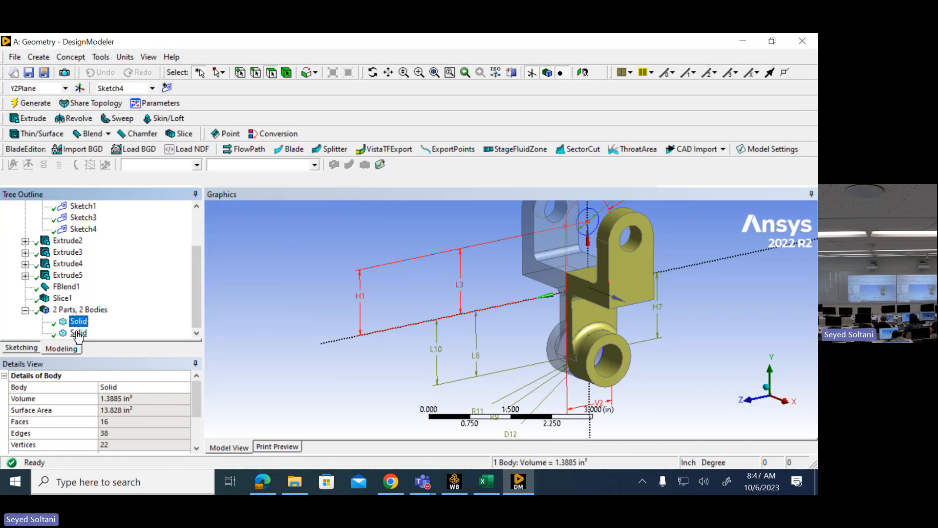
pyautogui.click(79, 333)
pyautogui.click(81, 325)
pyautogui.click(76, 312)
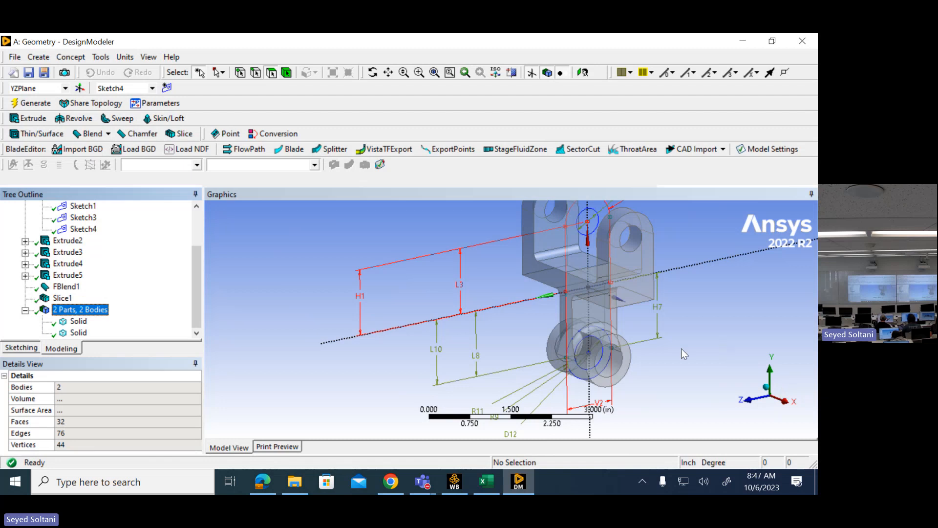
# - Create a second slice by plane through all bodies, using XYPlane as the base plane
pyautogui.click(37, 58)
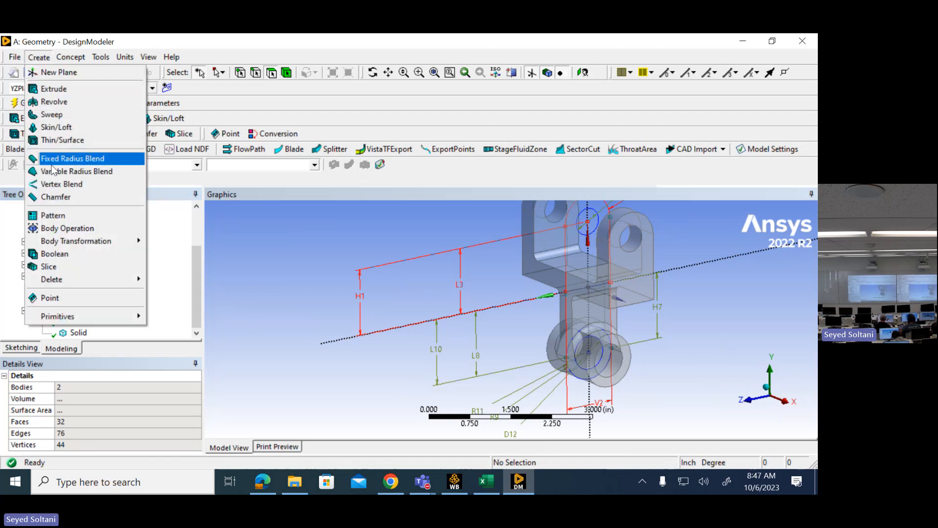
pyautogui.click(60, 265)
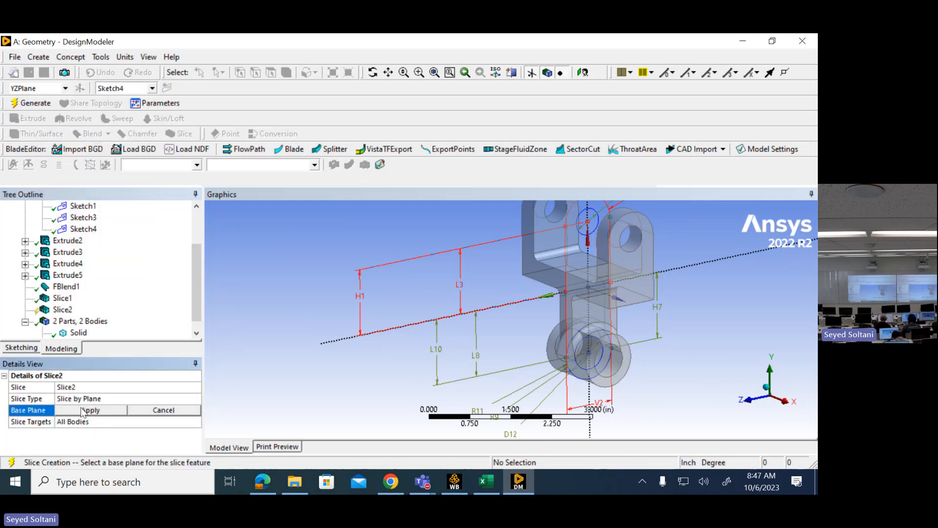
pyautogui.moveTo(196, 286); pyautogui.dragTo(196, 256)
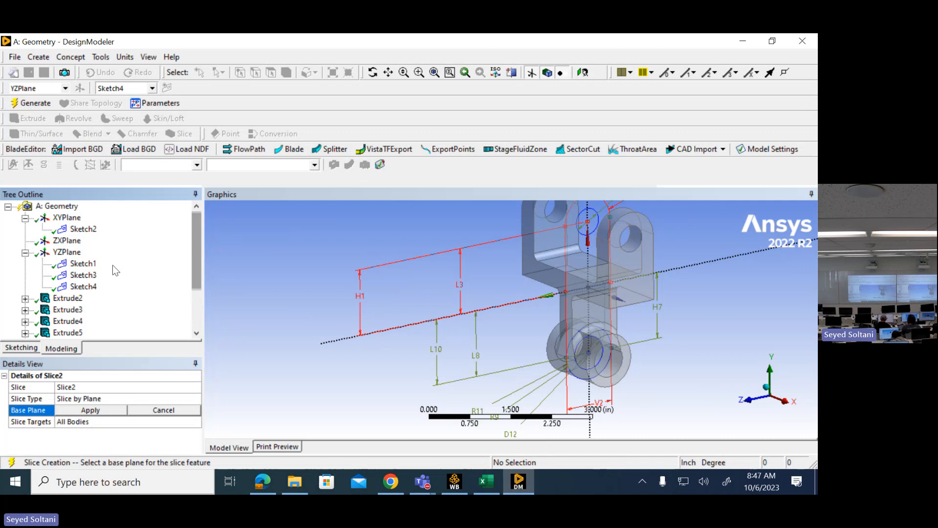
pyautogui.click(68, 218)
pyautogui.click(75, 409)
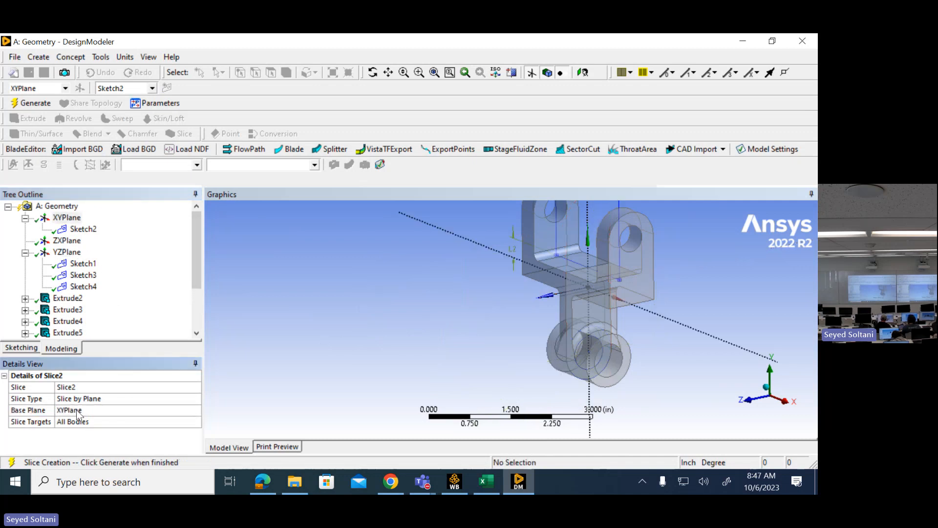
pyautogui.click(31, 102)
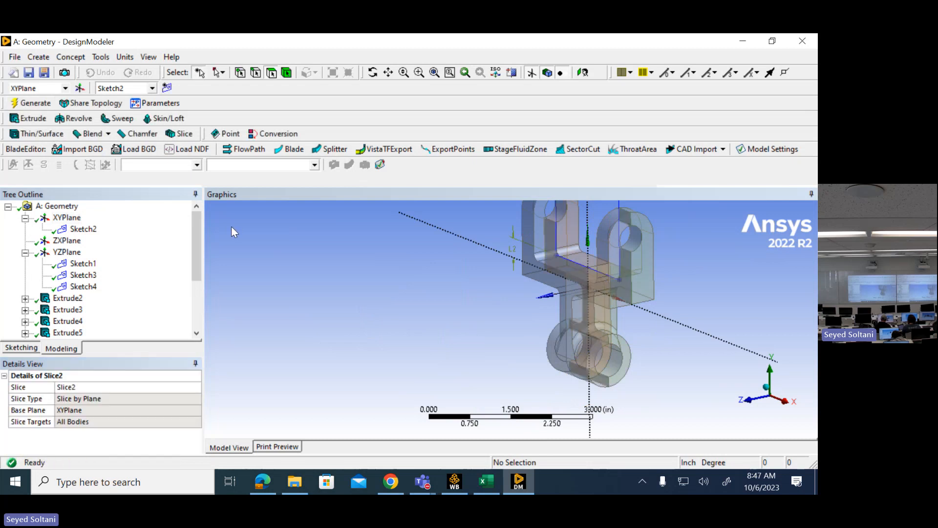
# - Highlight each of the four solids in the body list to identify which quarter of the yoke it represents
pyautogui.moveTo(198, 250); pyautogui.dragTo(199, 312)
pyautogui.click(77, 299)
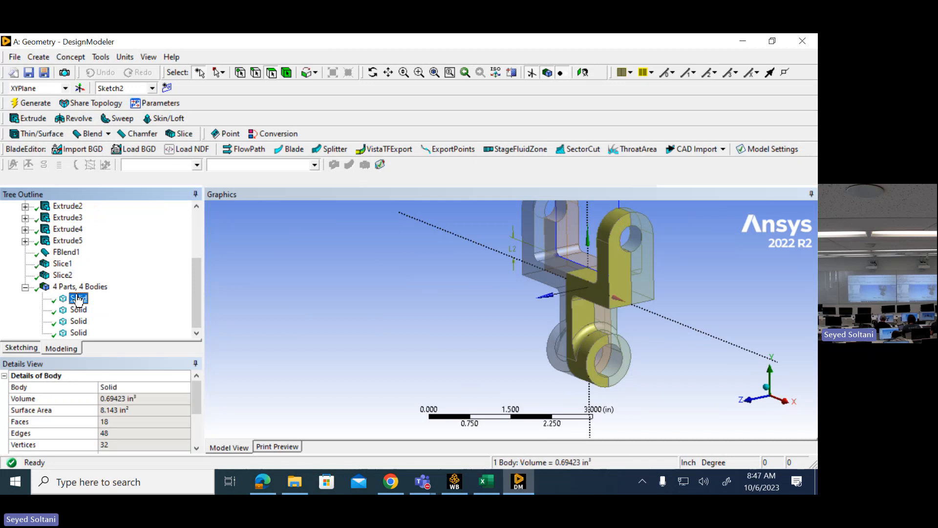
pyautogui.click(77, 310)
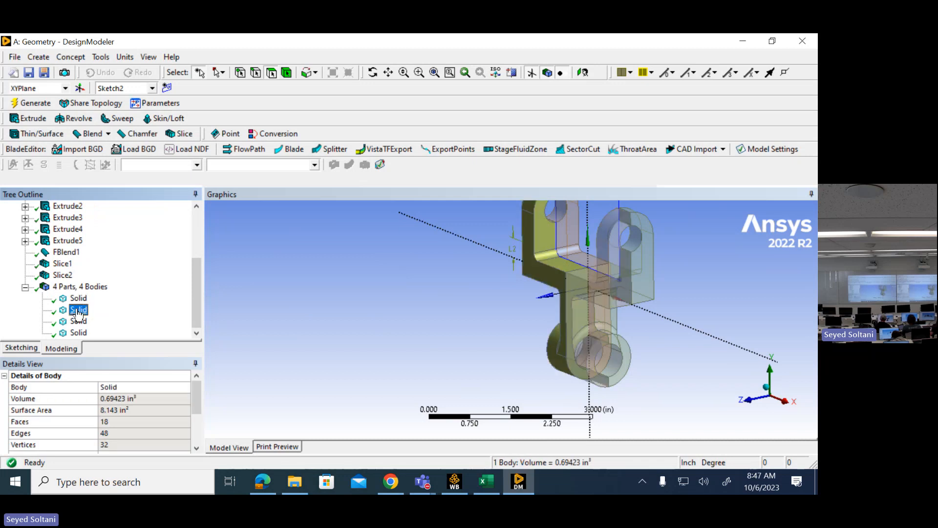
pyautogui.click(77, 321)
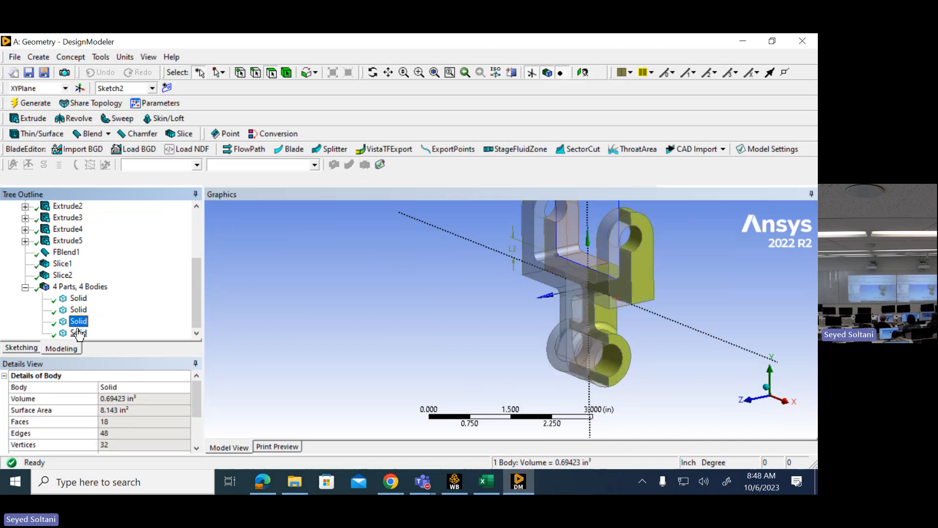
pyautogui.click(78, 332)
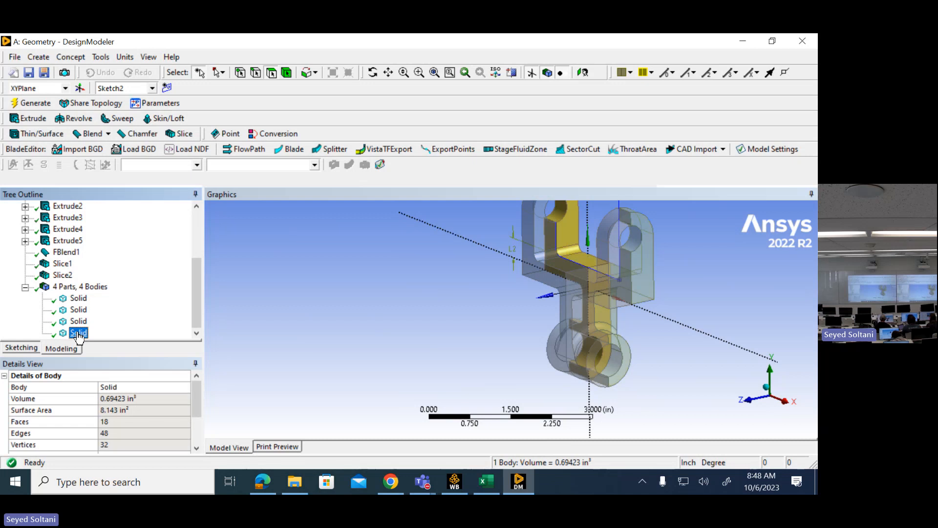
# - Suppress the fourth, third and second solids in the body list, leaving the first quarter of the yoke active
pyautogui.rightClick(78, 336)
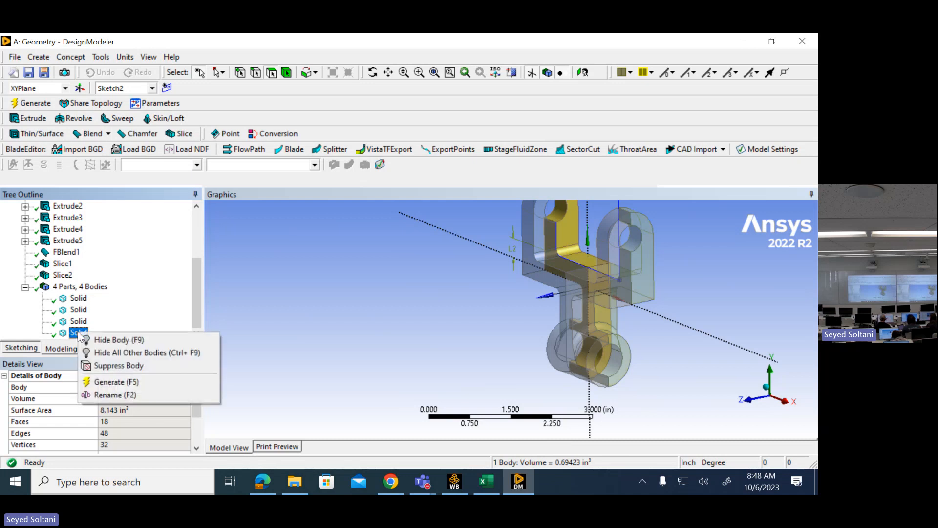
pyautogui.click(23, 318)
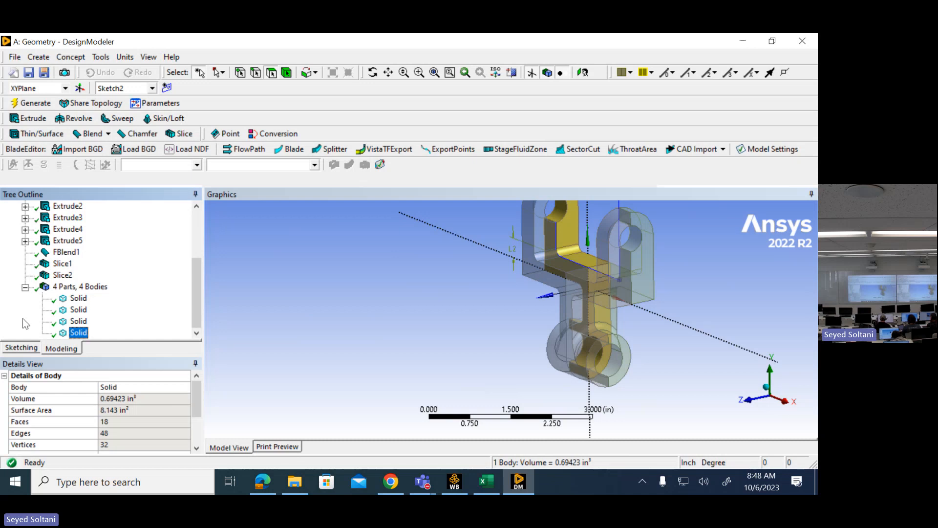
pyautogui.rightClick(82, 336)
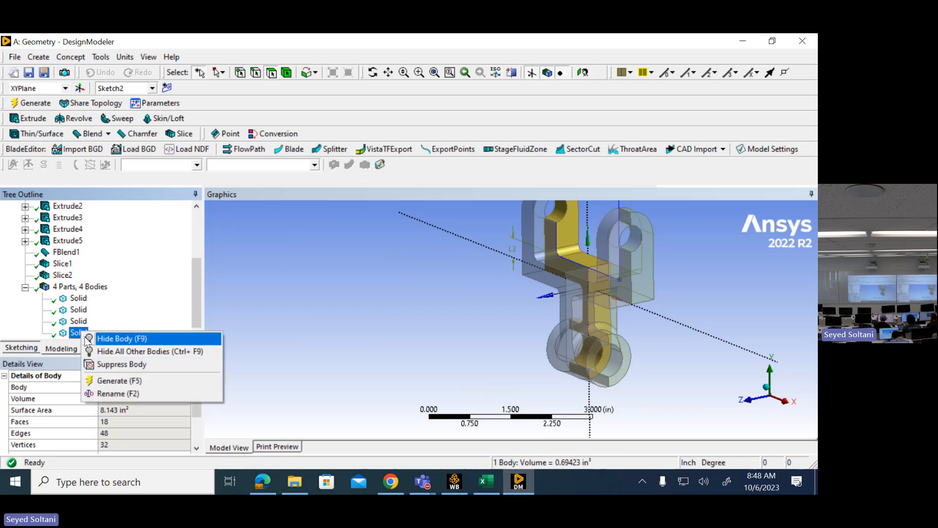
pyautogui.click(109, 364)
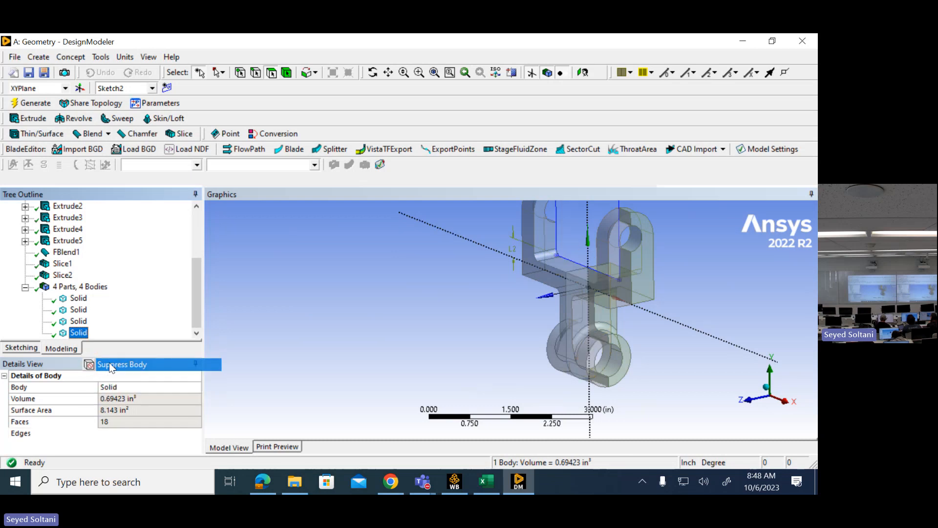
pyautogui.rightClick(78, 325)
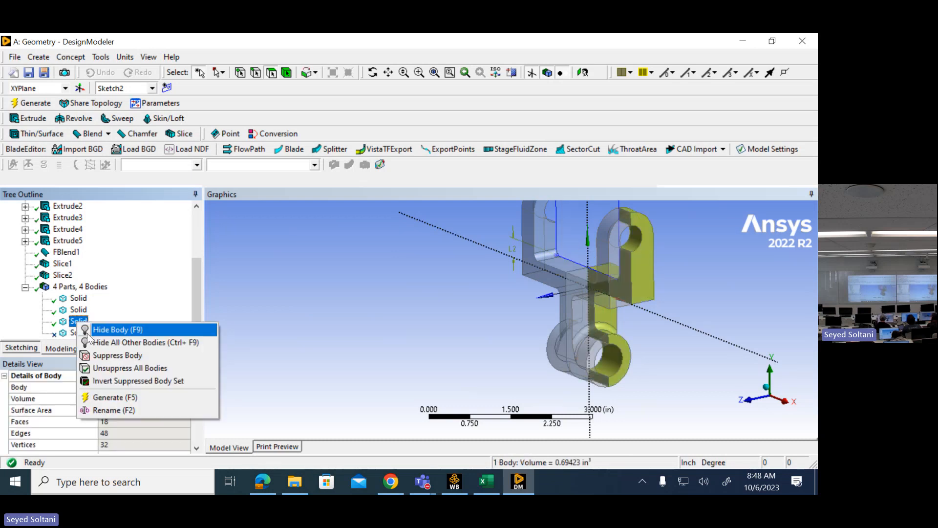
pyautogui.click(117, 356)
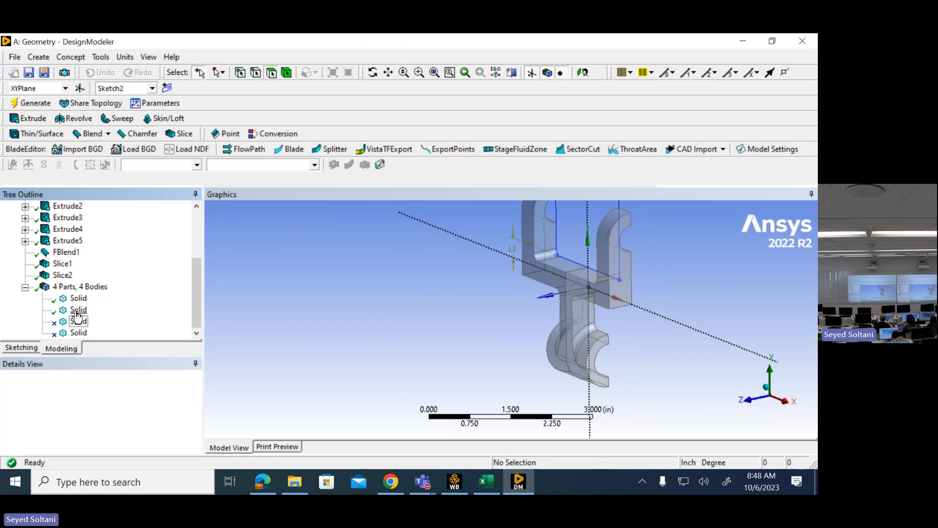
pyautogui.rightClick(77, 309)
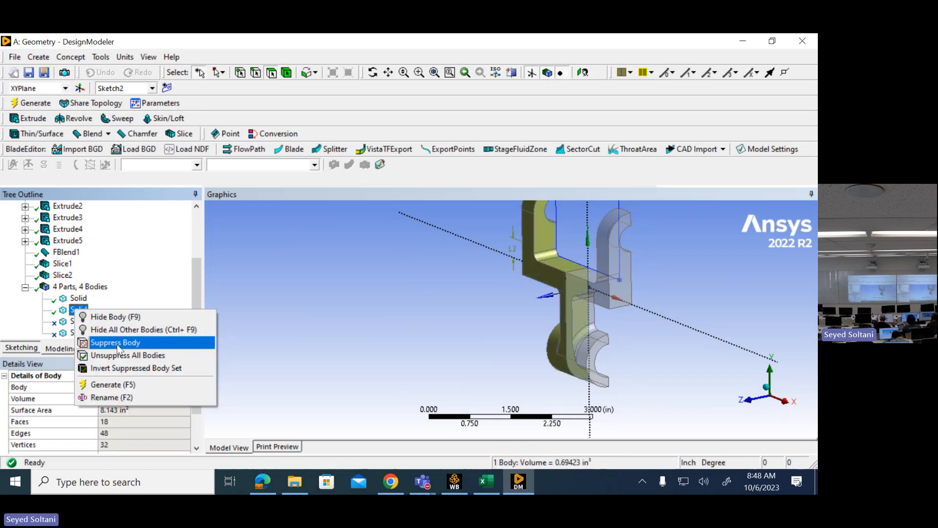
pyautogui.click(112, 343)
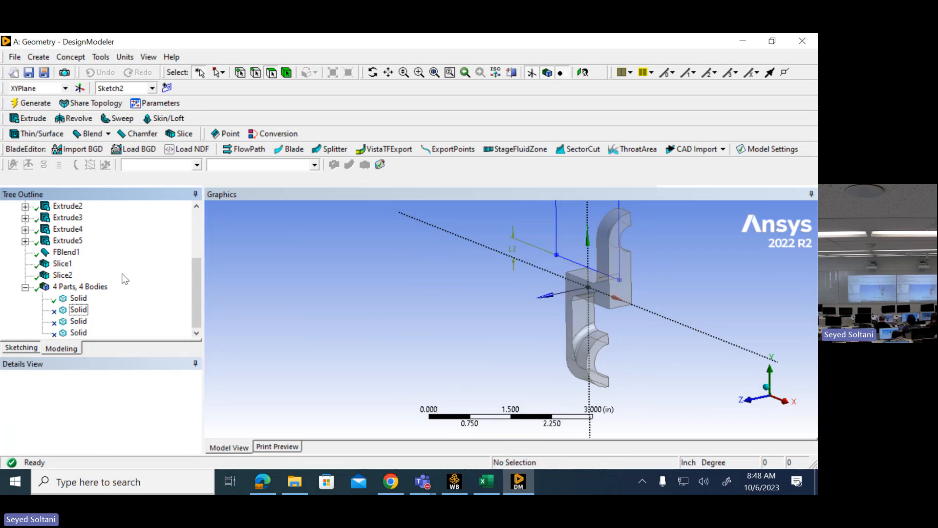